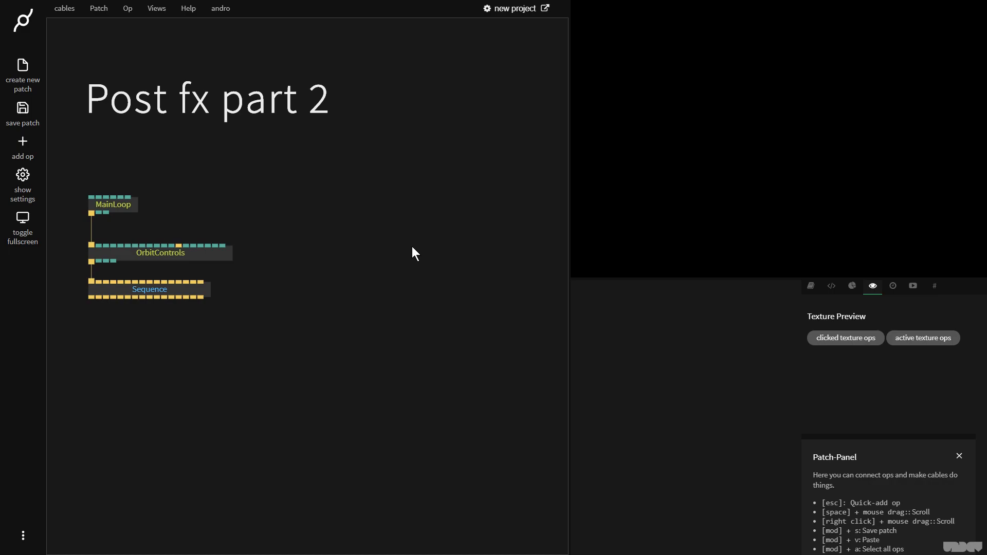
Step: Add a Render2Texture op connected to the first output of the Sequence op
drag(388, 278, 441, 236)
drag(146, 255, 151, 307)
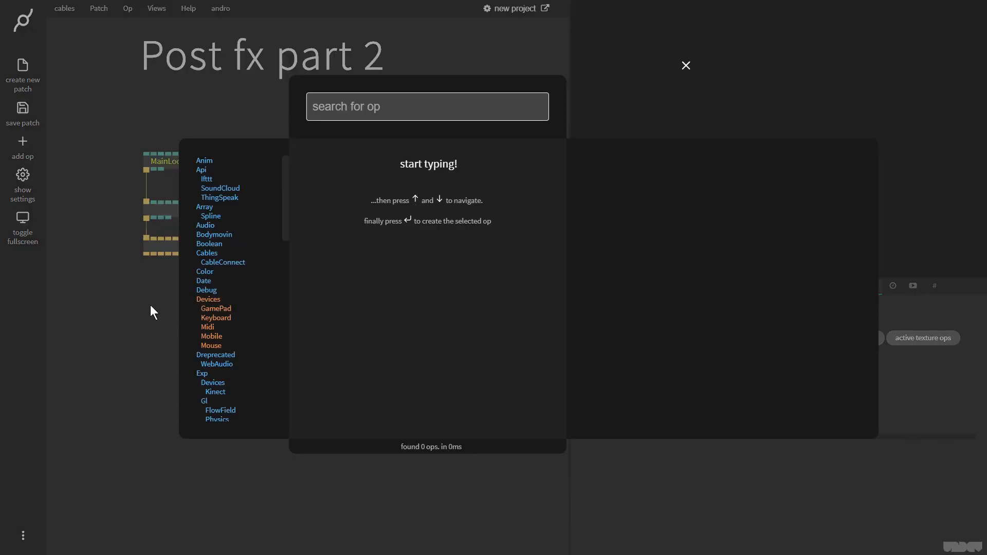
text(render2)
key(Return)
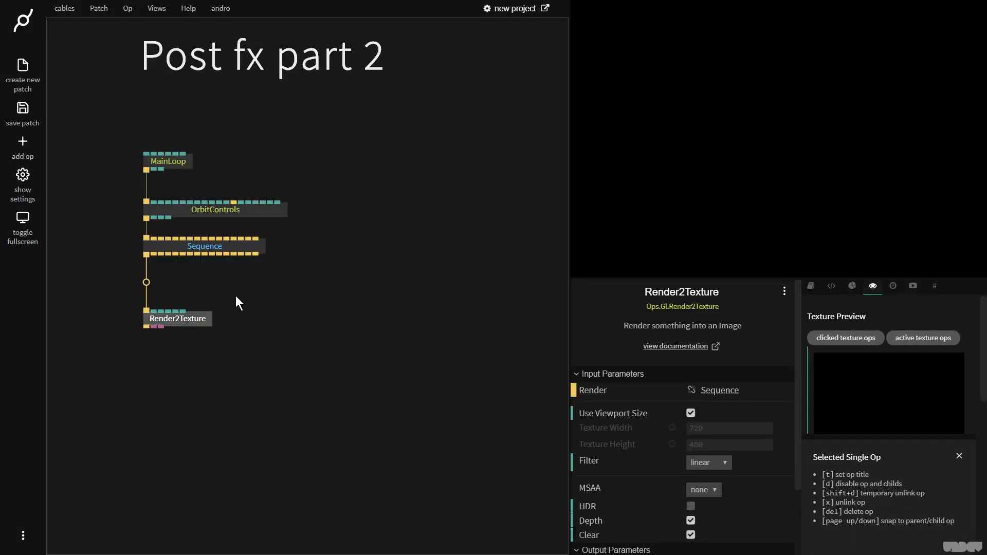
Step: Add a FullscreenRectangle op on Sequence's last output and feed Render2Texture's texture output into its texture input
drag(253, 255, 370, 282)
text(fullscre)
key(Down)
key(Return)
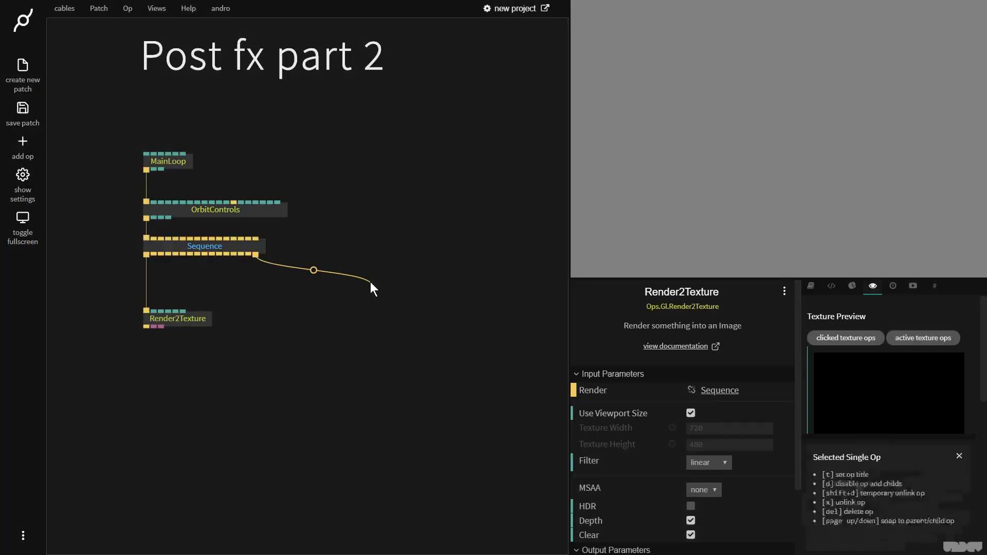
drag(160, 328, 423, 297)
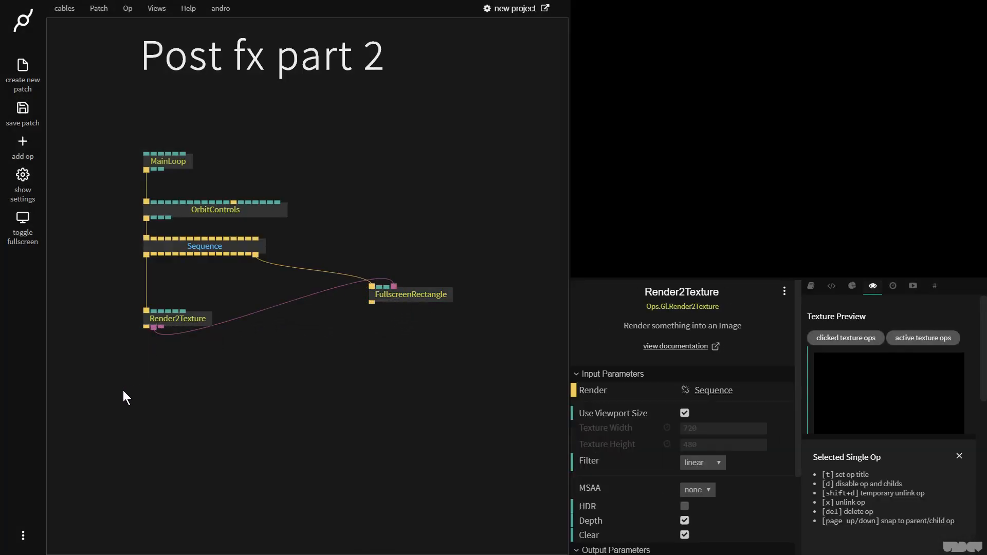
Step: Add a MatCapMaterialNew op connected to Render2Texture's trigger output
drag(145, 327, 143, 382)
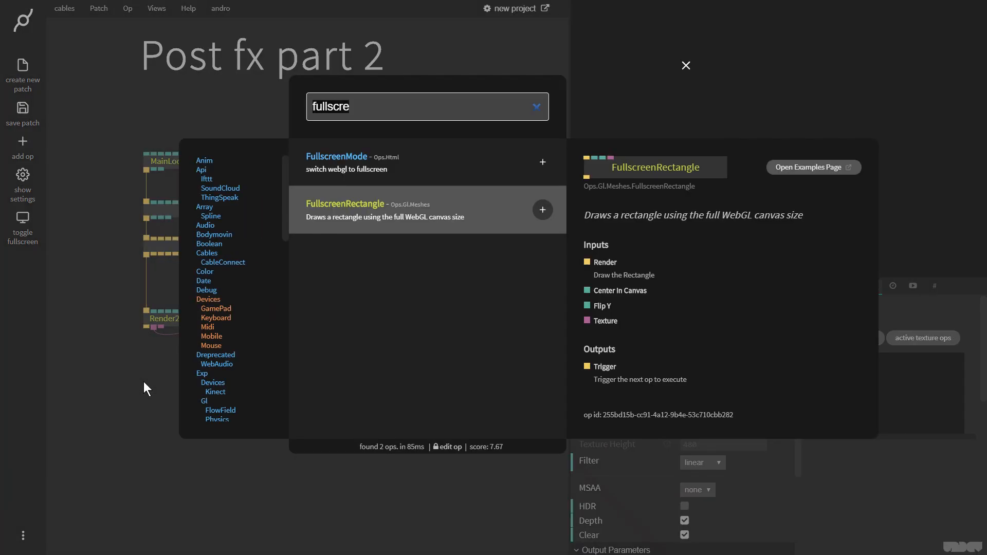
text(matca)
key(Return)
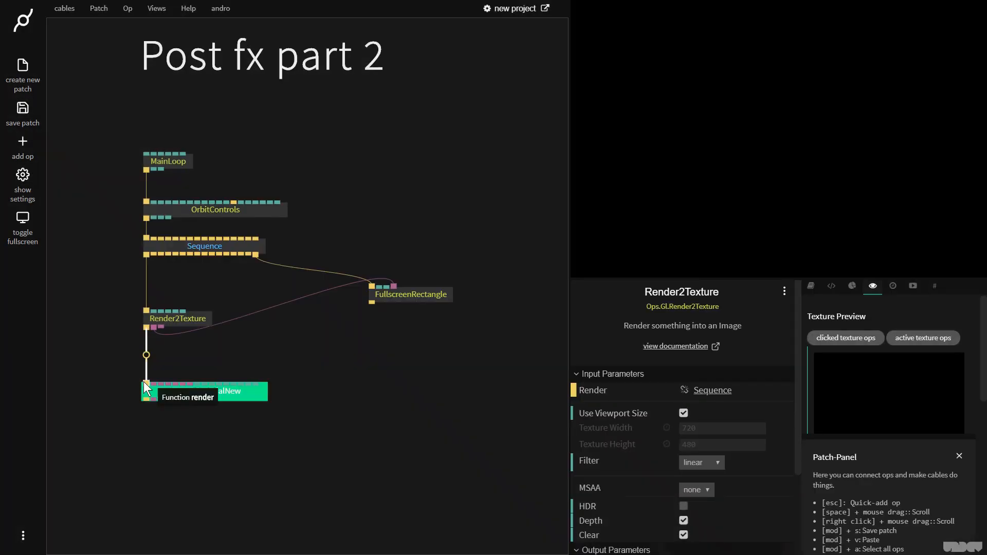
Step: Add a RandomCluster op beneath MatCapMaterialNew, connected to its trigger output
drag(147, 400, 138, 452)
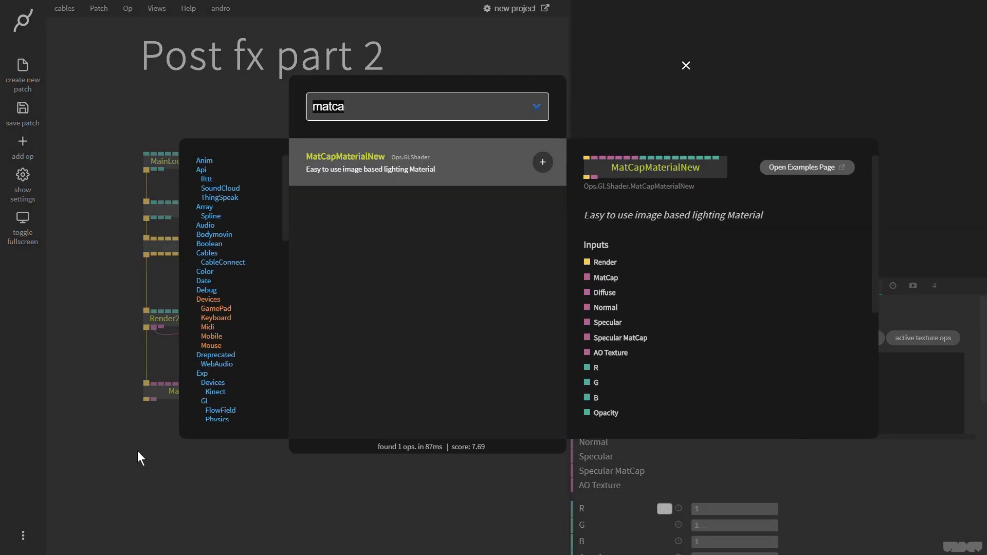
text(random)
key(Down)
key(Down)
key(Down)
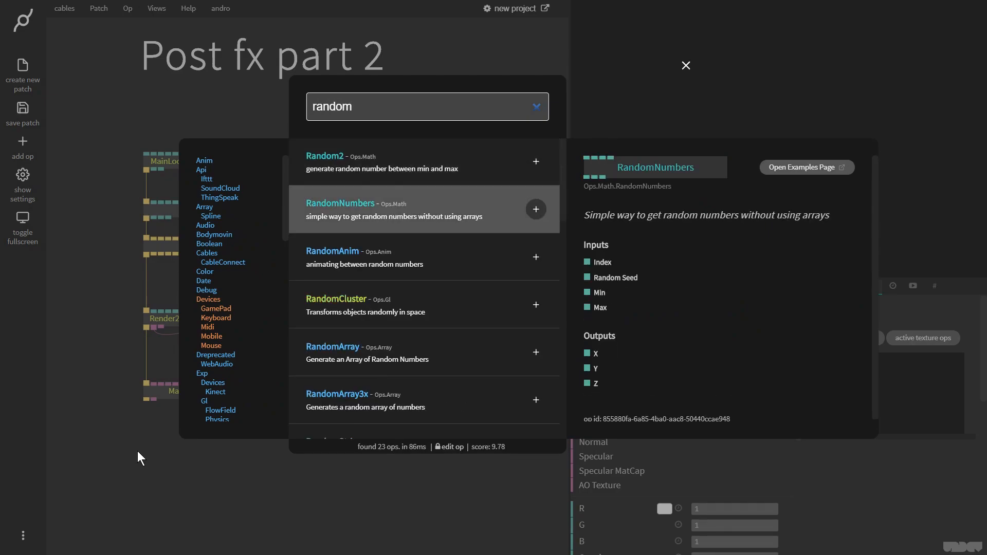
key(Return)
Step: Add the Ops.Gl.Meshes Sphere op beneath RandomCluster, connected to its trigger output
drag(147, 459, 144, 507)
text(sphere)
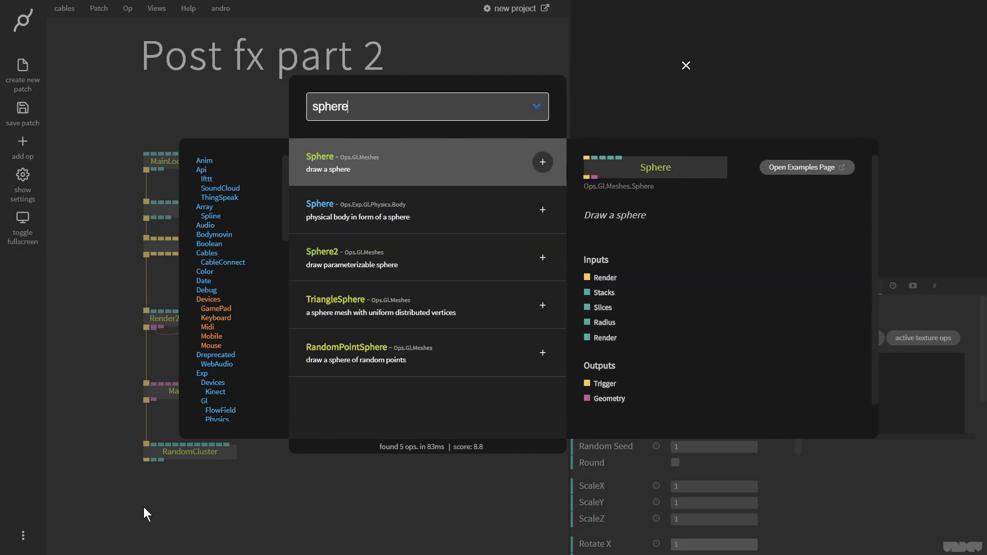
key(Return)
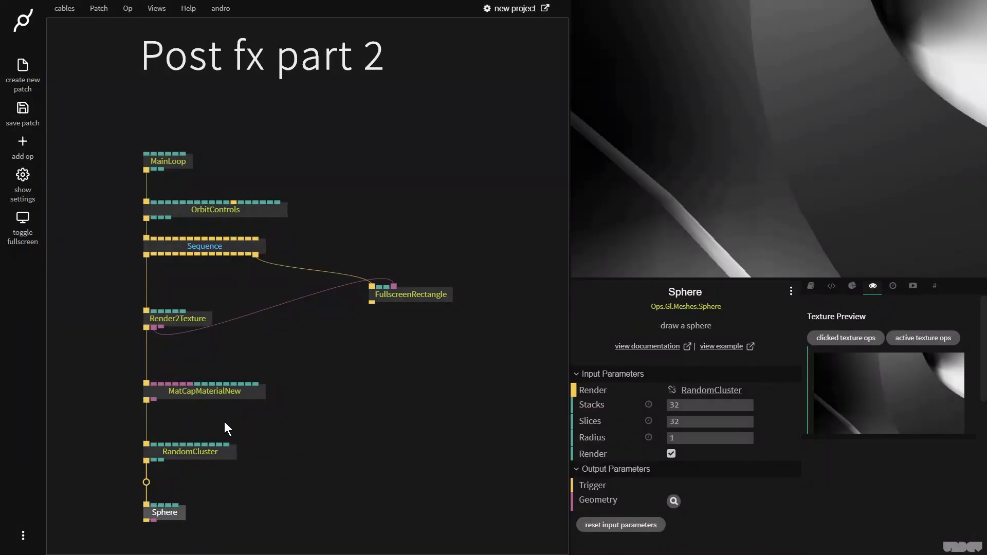
Step: Set the Sphere op's radius to 0.2 and check the cluster in the renderer
click(196, 452)
click(715, 431)
drag(714, 431, 271, 484)
click(174, 513)
click(705, 437)
text(0.2)
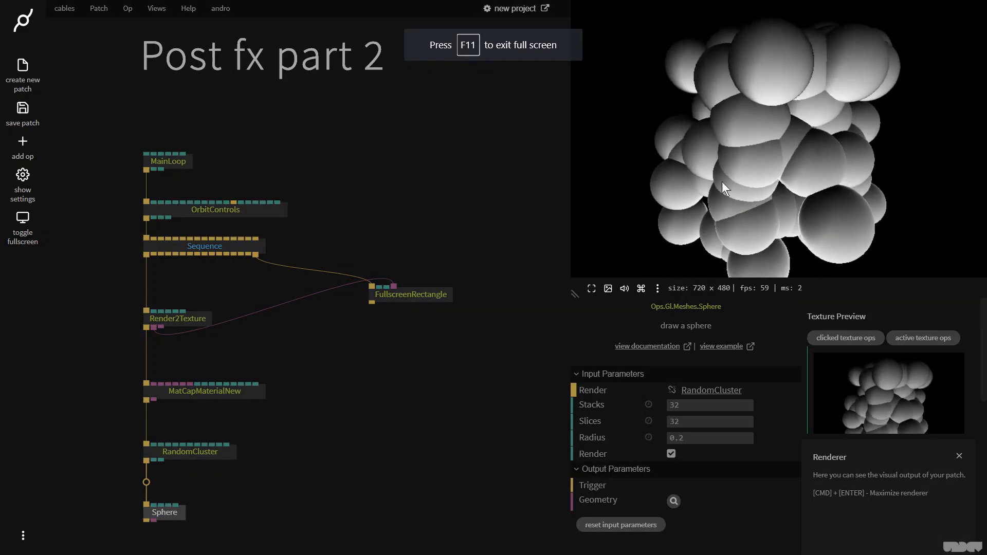
drag(722, 181, 813, 112)
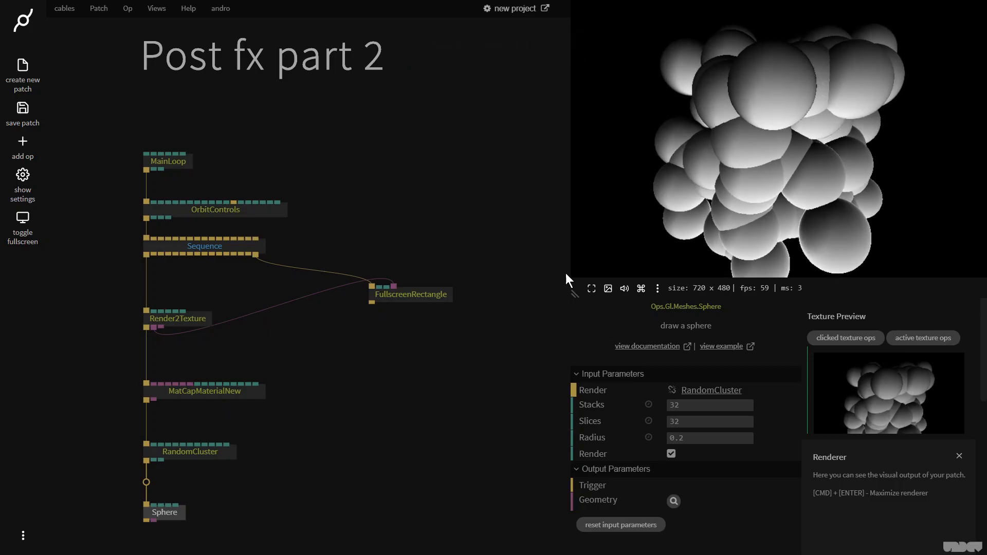
Step: Move Render2Texture up closer to Sequence and set its MSAA to 8x
drag(193, 319, 193, 294)
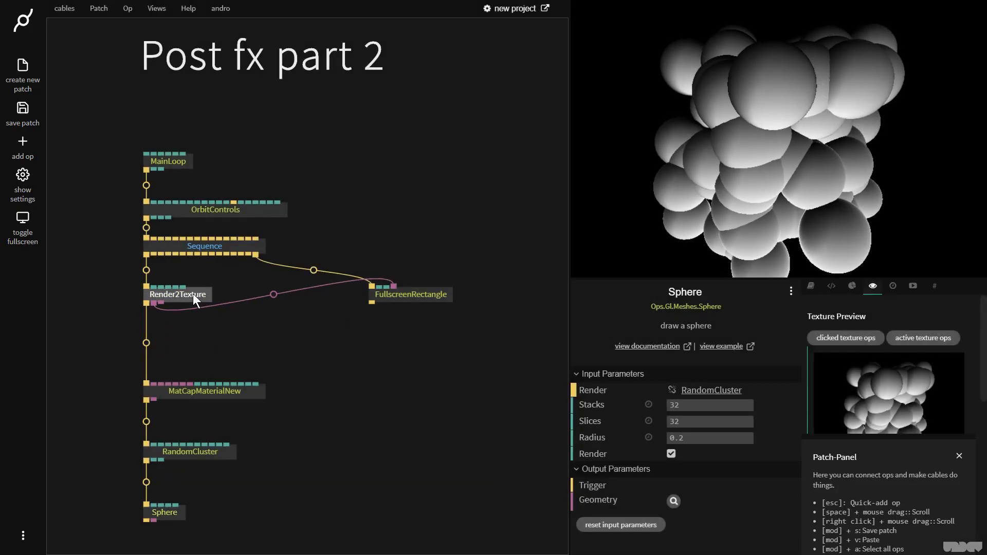
click(697, 489)
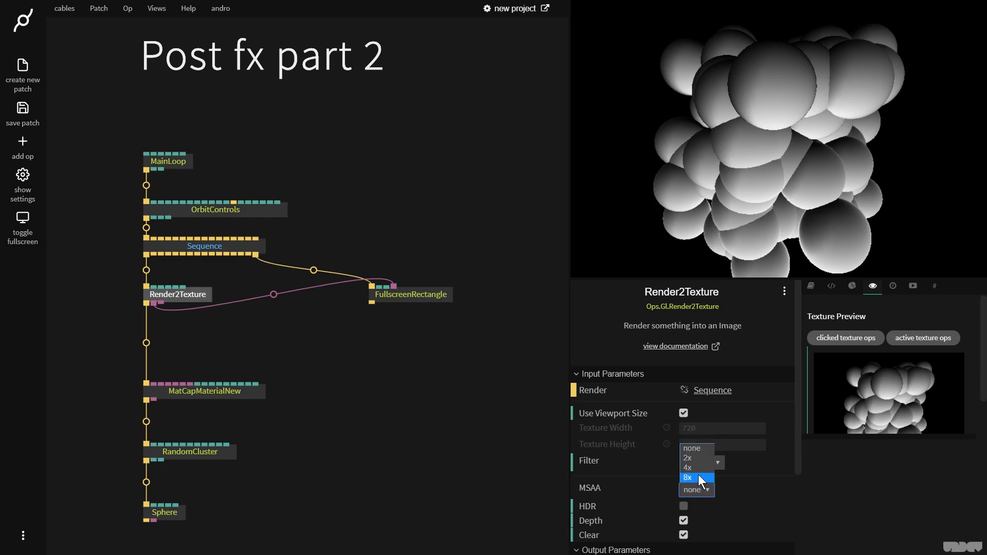
click(698, 478)
drag(782, 60, 793, 134)
Step: Add a Texture op above MatCapMaterialNew, connected to its MatCap input
drag(307, 467, 467, 379)
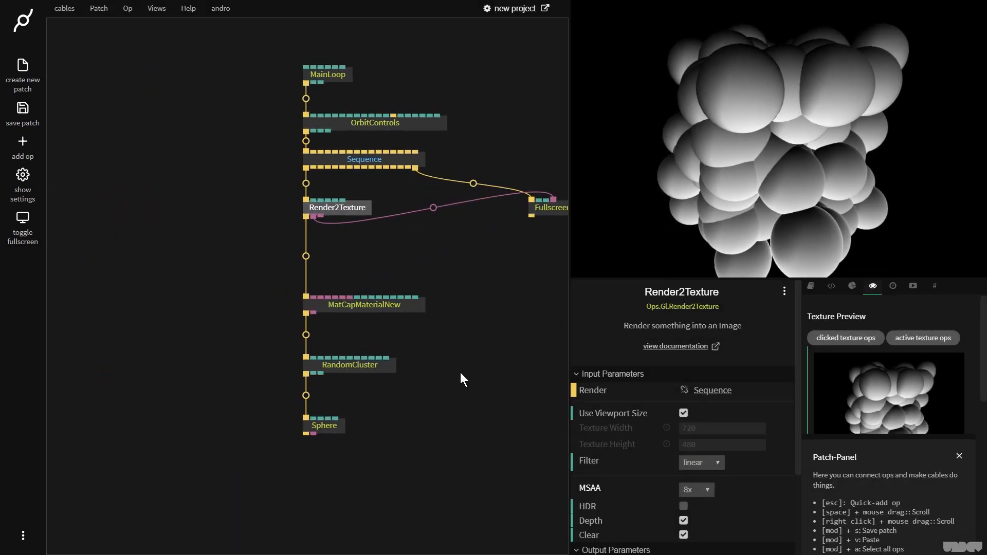
drag(315, 298, 323, 271)
text(texture)
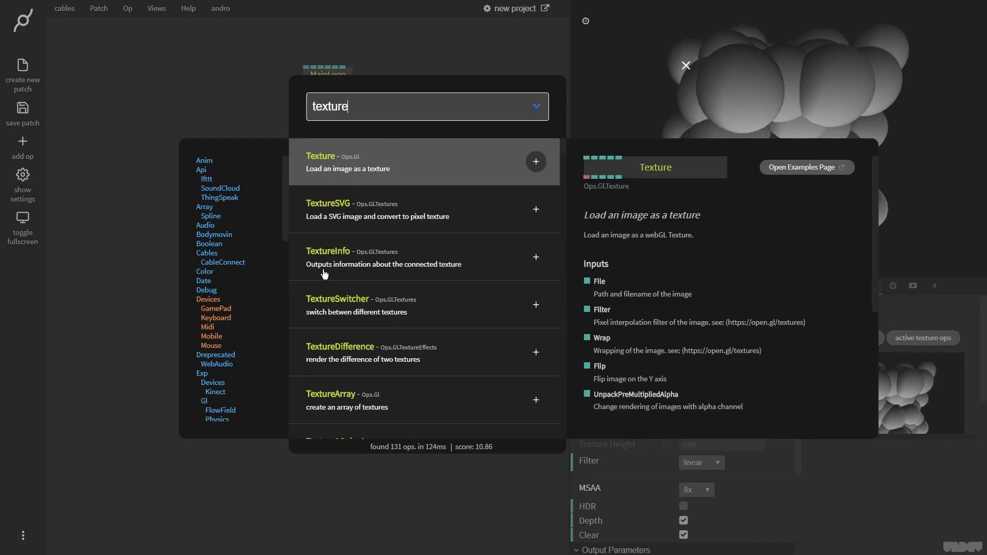
key(Return)
drag(341, 276, 337, 268)
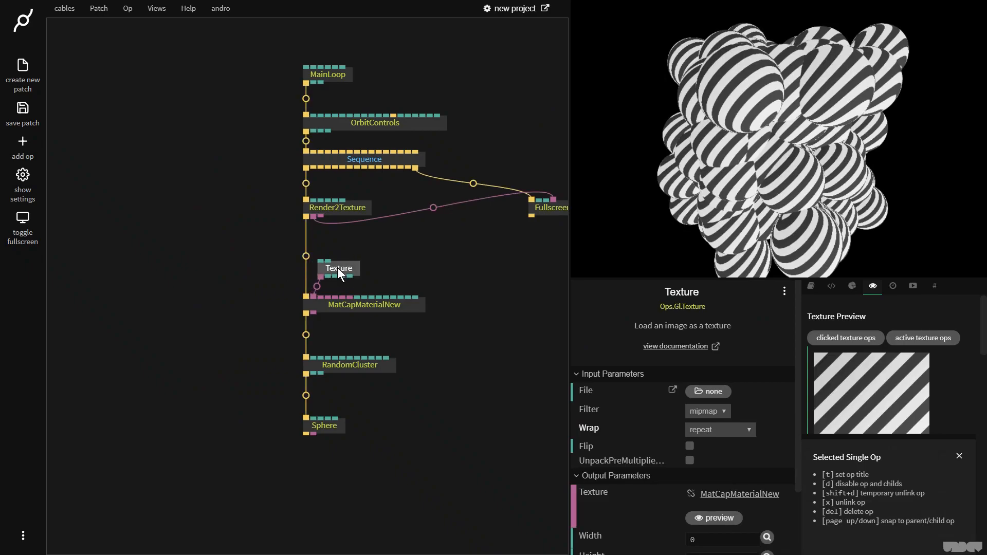
Step: Load the GeneticView_AquaBlue matcap image from the library into the Texture op and move MatCapMaterialNew slightly lower
click(708, 391)
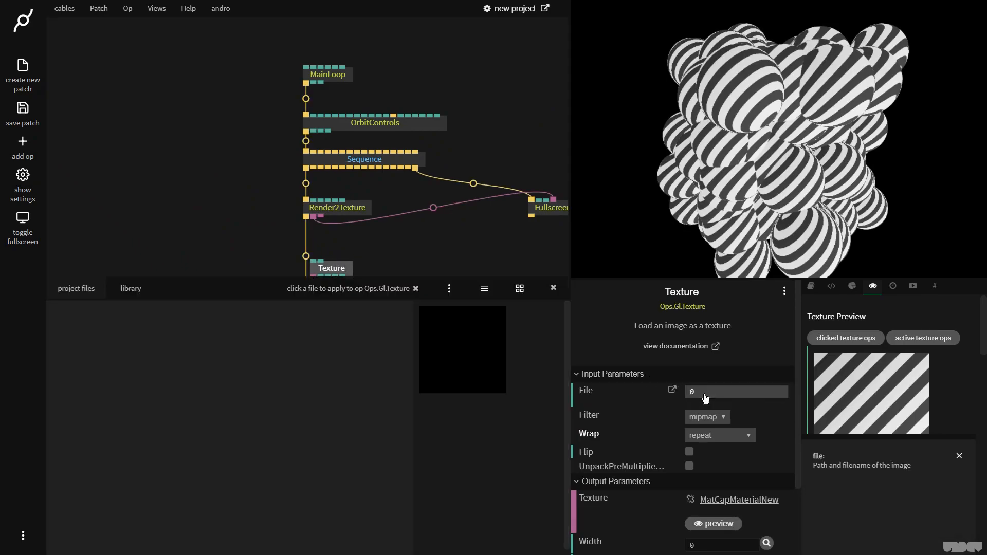
click(133, 289)
scroll(199, 384, down, 10)
scroll(191, 396, down, 9)
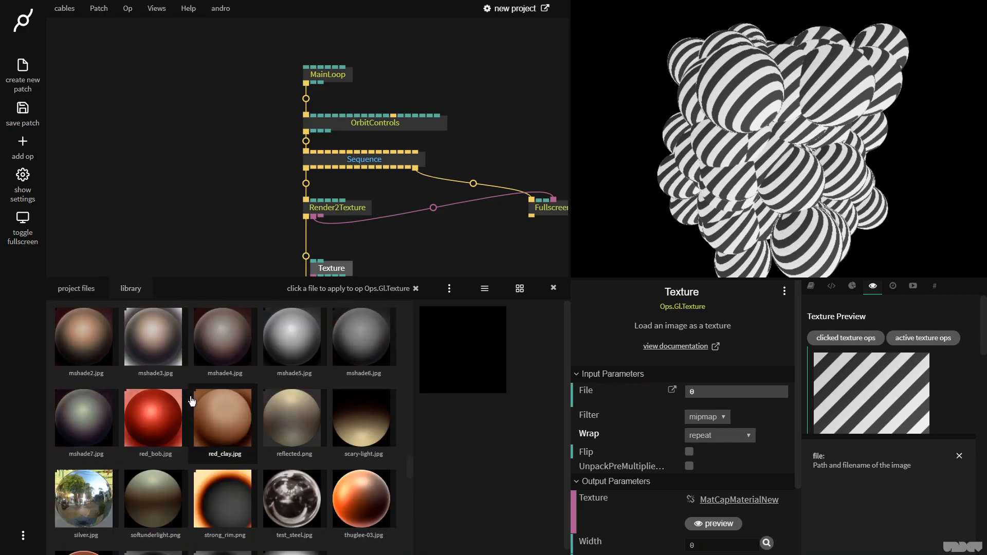
scroll(192, 396, up, 8)
scroll(205, 404, up, 5)
scroll(208, 407, up, 2)
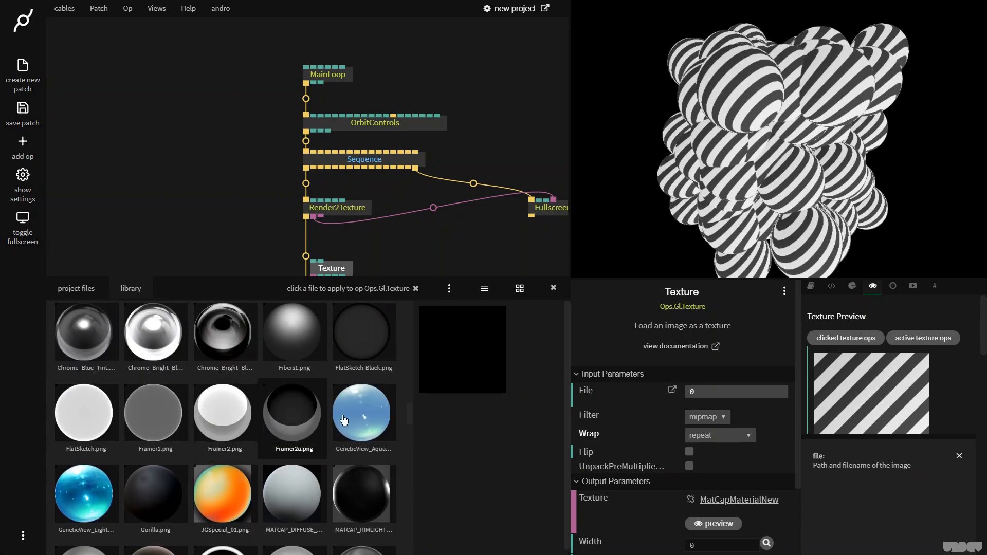
click(376, 418)
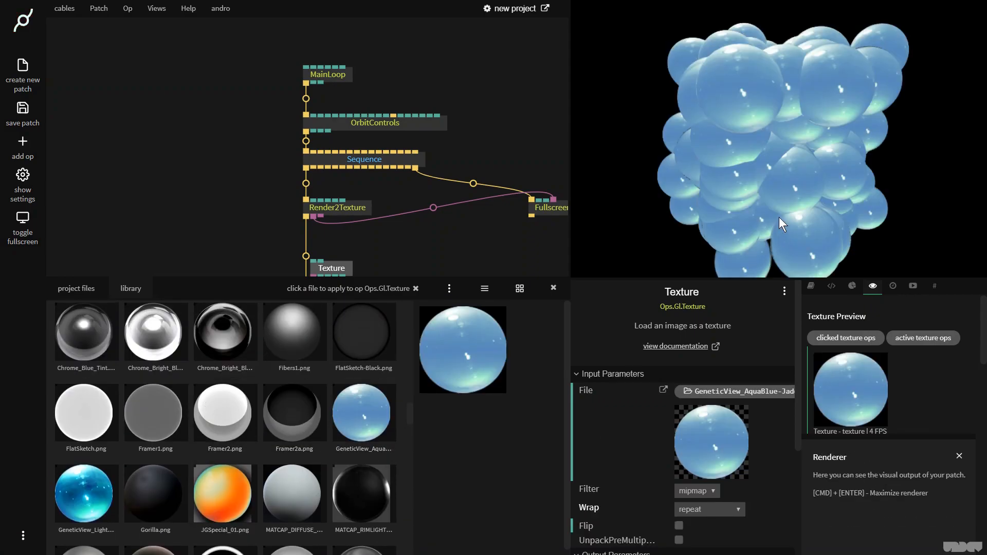
click(553, 288)
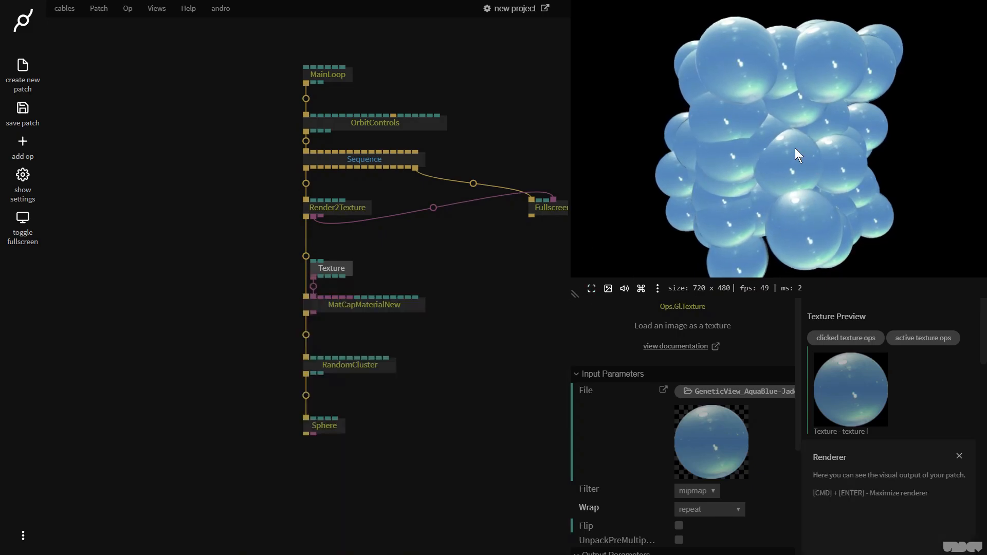
drag(465, 344, 467, 384)
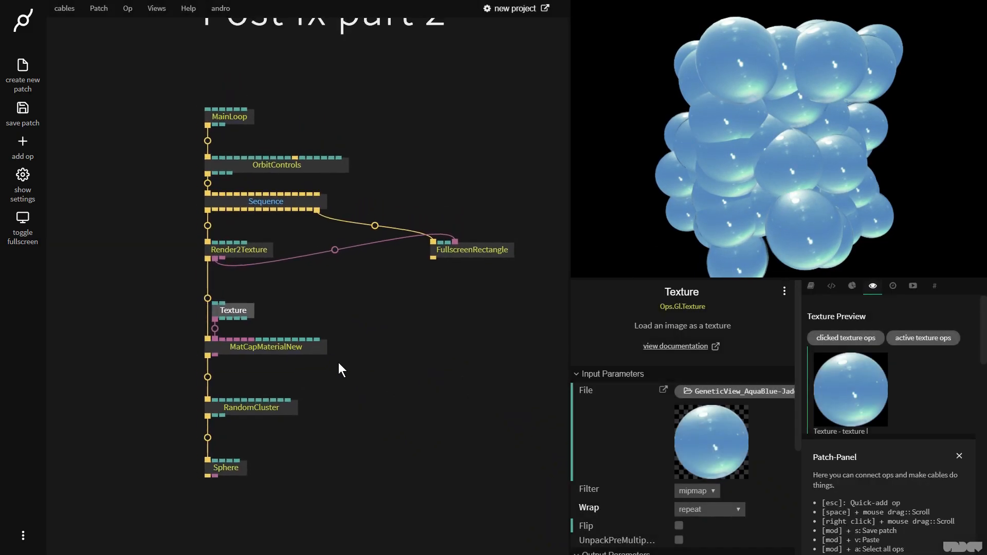
drag(235, 345, 238, 358)
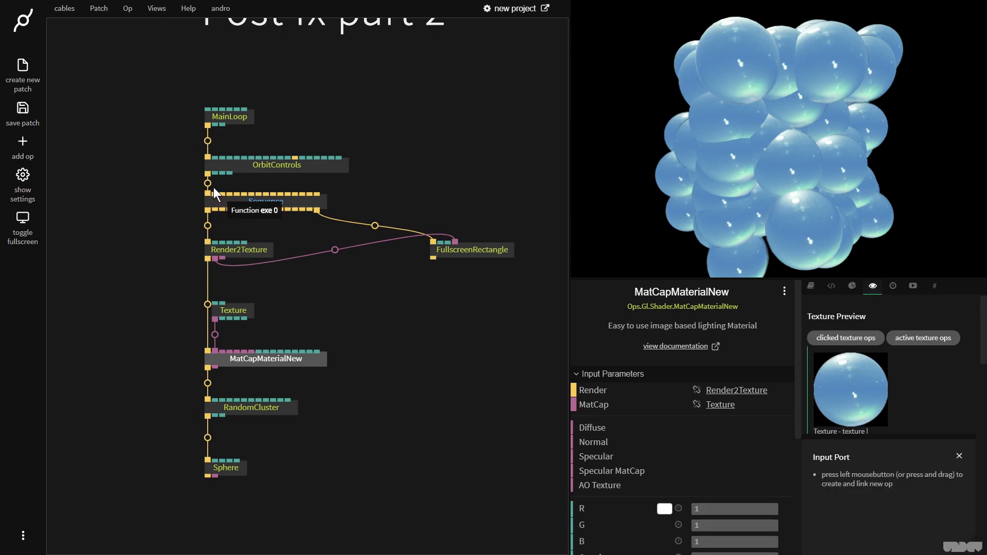
Step: Add the Ops.Gl.TextureEffects ImageCompose op beside Render2Texture, connected to Sequence's first output
drag(207, 211, 121, 250)
text(imagec)
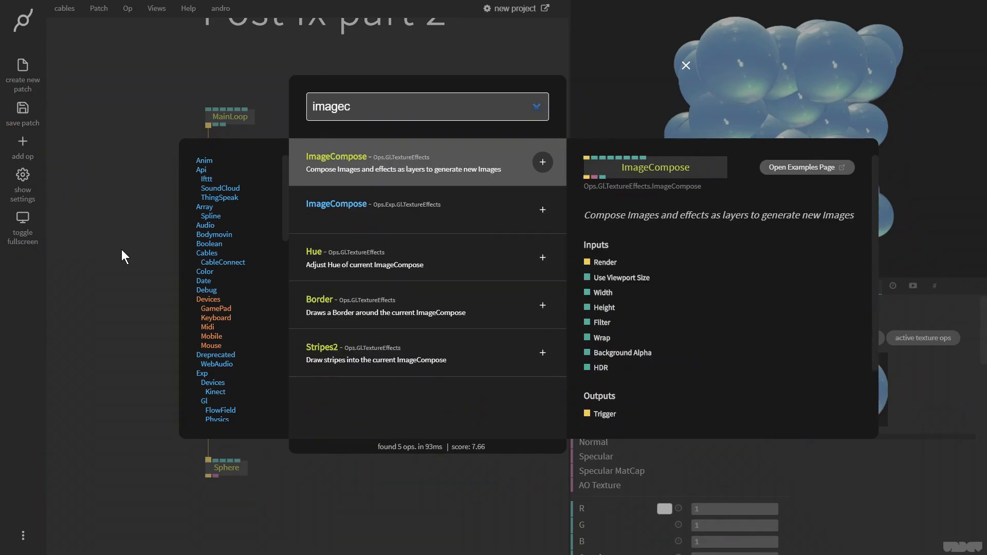
key(Return)
Step: Add a Stripes2 op beneath ImageCompose and connect ImageCompose's texture output to MatCapMaterialNew's Diffuse input
drag(160, 249, 87, 294)
text(s)
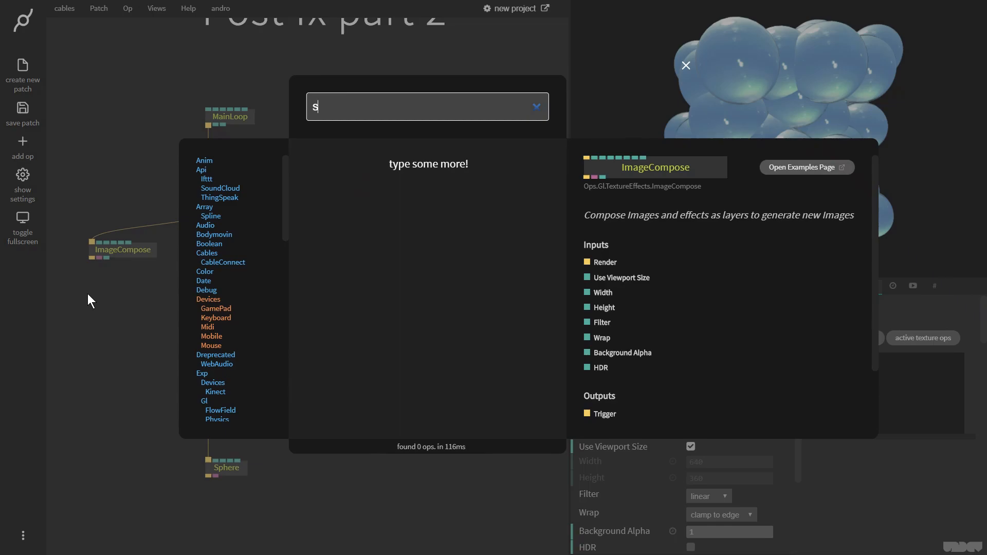
text(tripes)
key(Return)
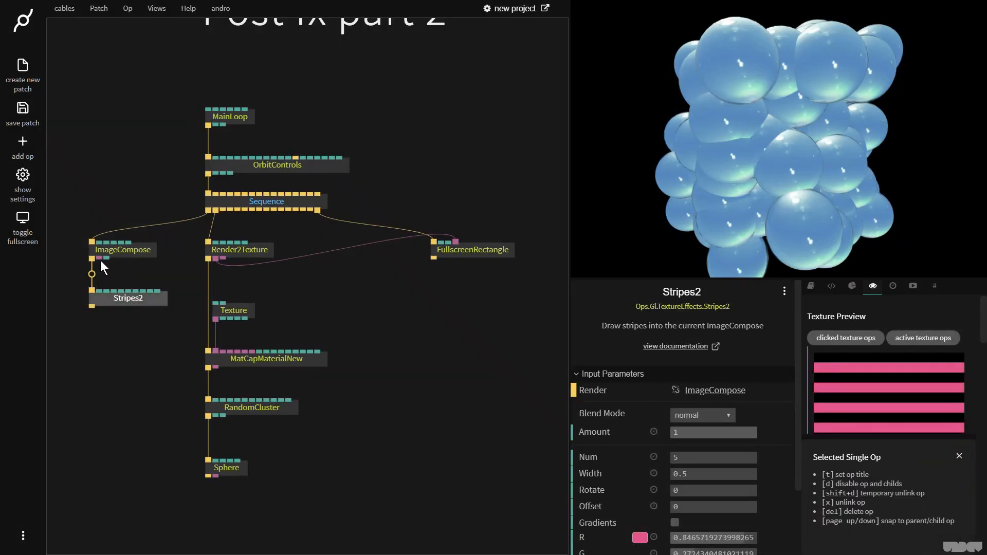
drag(100, 258, 254, 361)
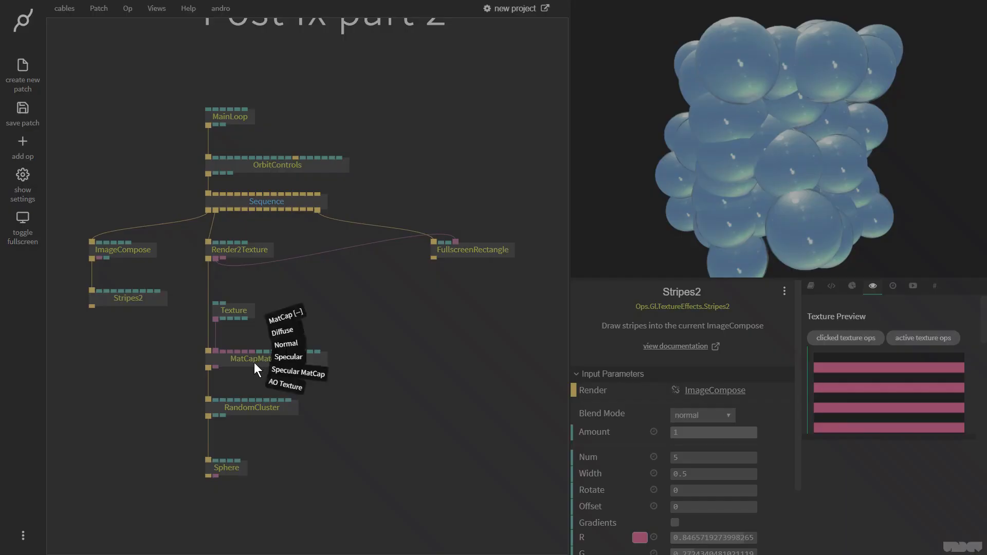
click(290, 334)
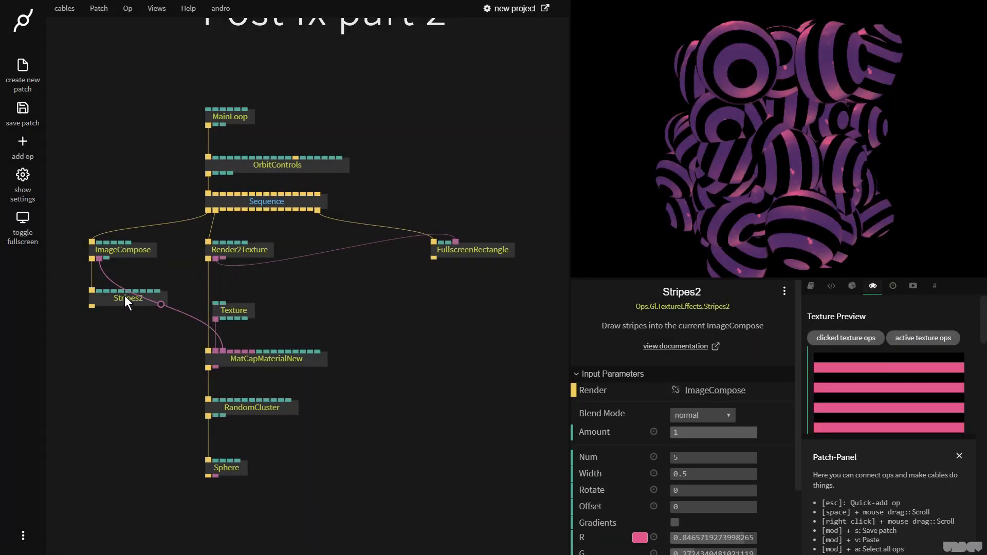
Step: Set the Stripes2 colour to white and orbit the scene to check the striped spheres
click(640, 540)
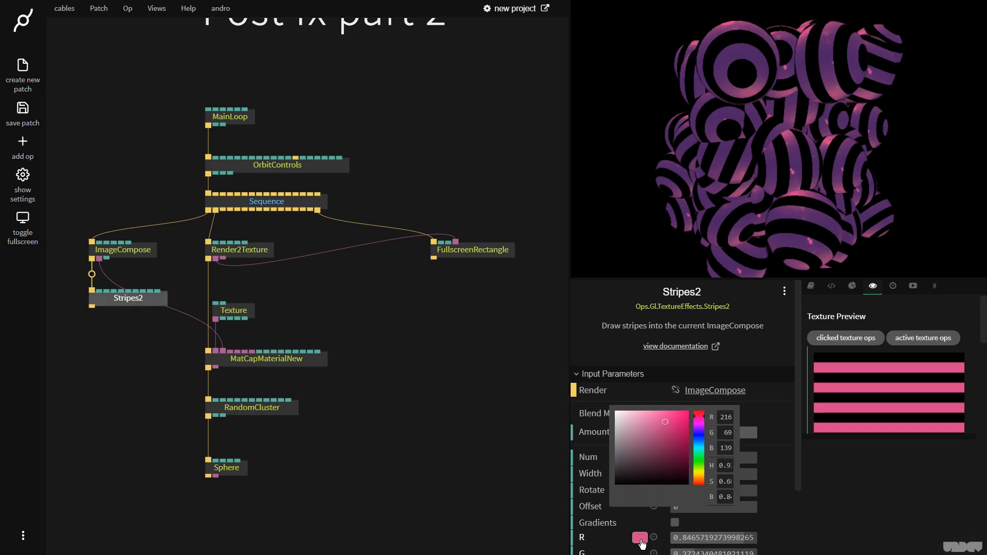
drag(623, 422, 585, 388)
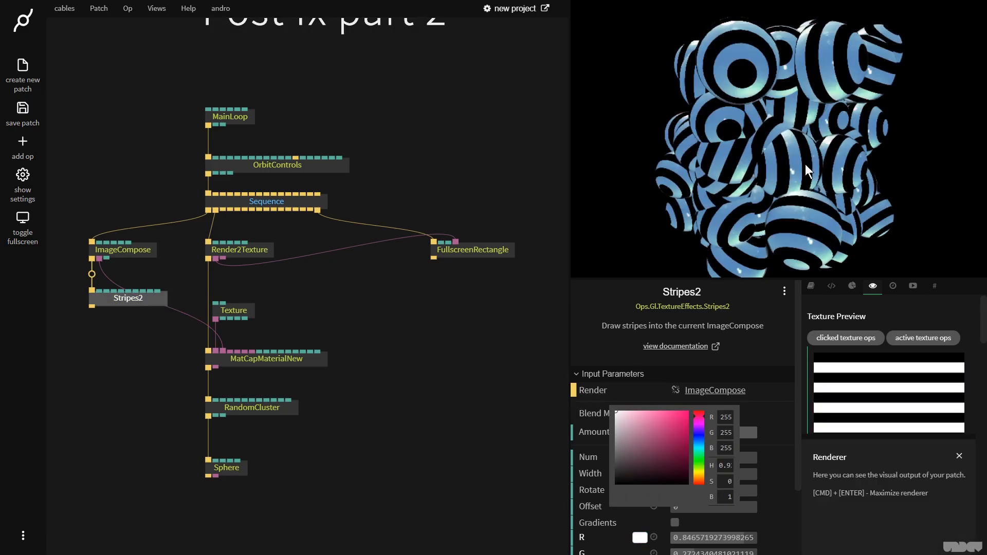
drag(802, 171, 736, 171)
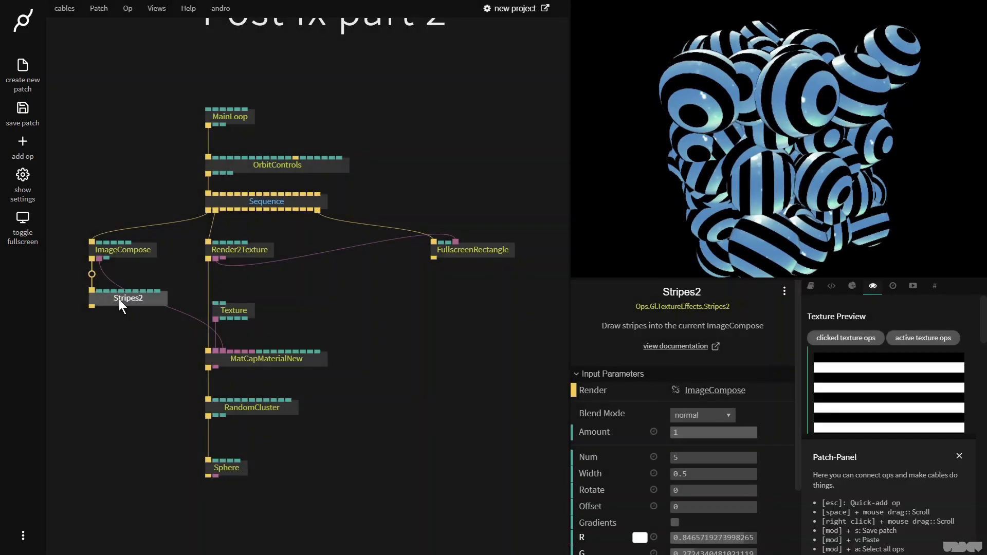
Step: Set the Stripes2 width to 0.75
click(697, 472)
text(7)
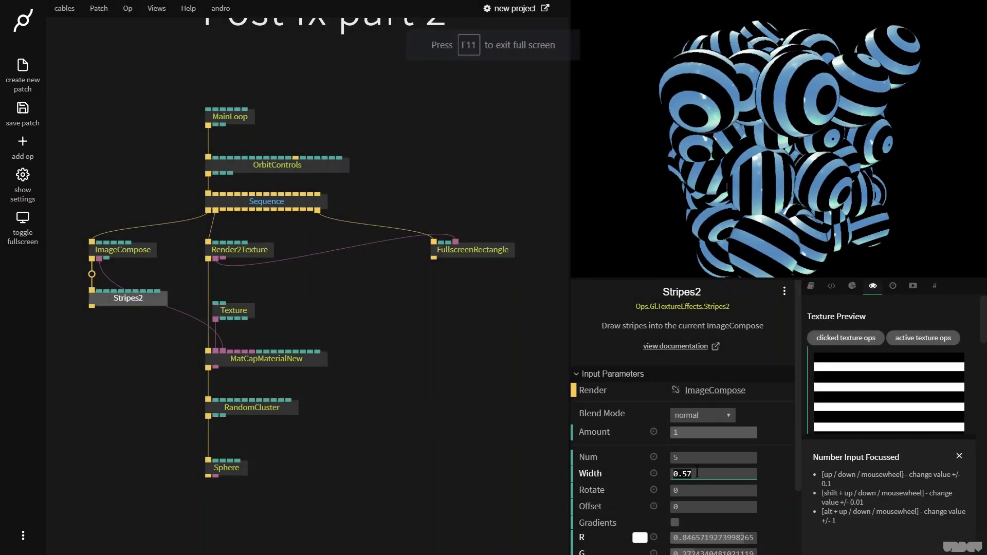
key(BackSpace)
key(BackSpace)
text(7)
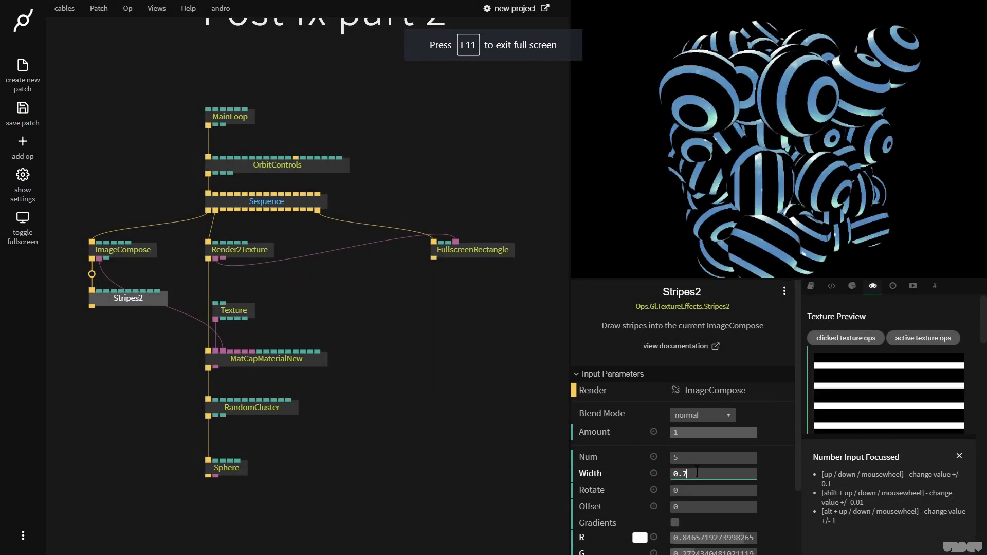
text(5)
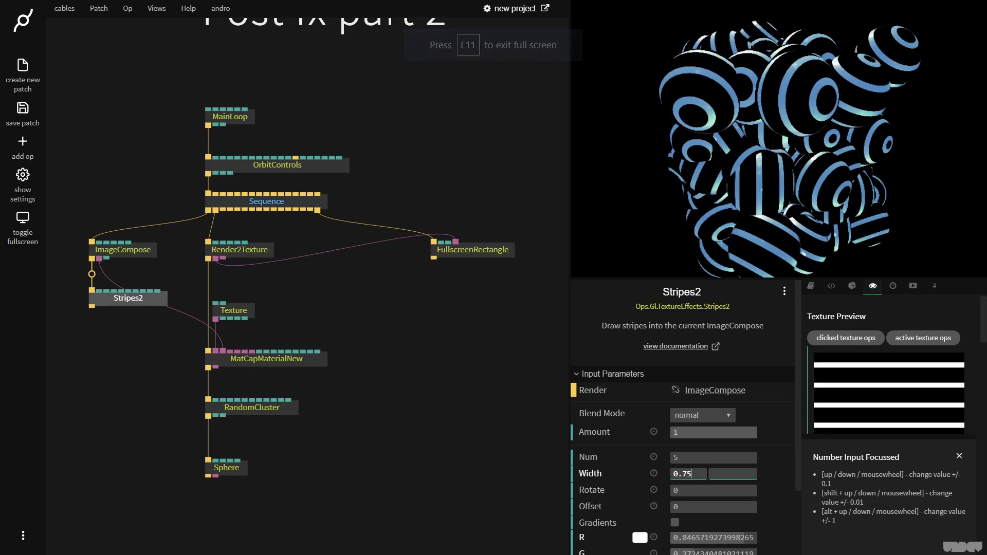
Step: Set the Stripes2 width to 0.25
key(BackSpace)
key(BackSpace)
text(25)
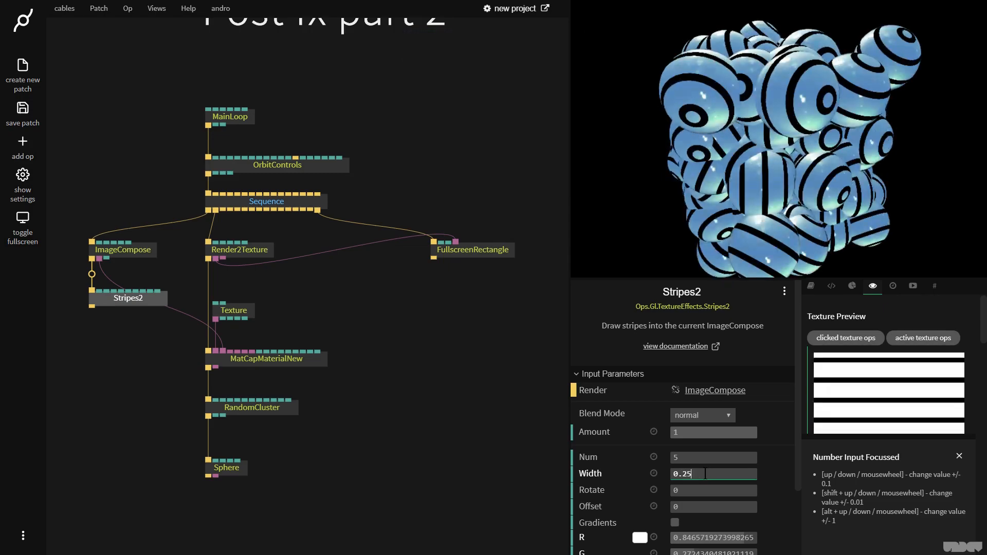
click(147, 350)
Step: Duplicate the Stripes2 op and chain the copy beneath the original from its trigger output
click(125, 299)
key(ctrl+c)
key(ctrl+v)
drag(93, 307, 91, 329)
click(128, 334)
Step: Set the second Stripes2 op's Rotate to 0.25 and its Blend Mode to darken
click(711, 490)
text(.25)
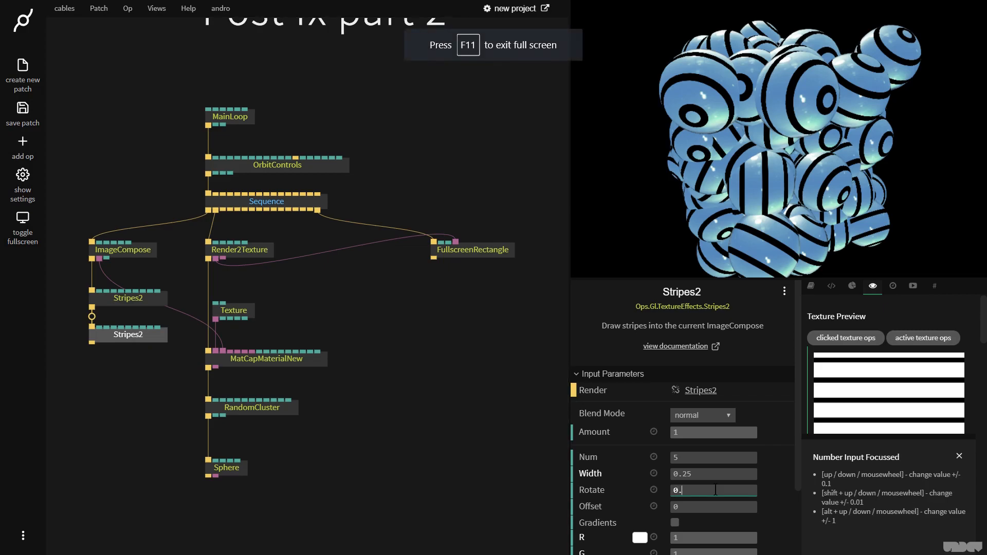
mouse_move(717, 432)
mouse_down()
mouse_move(673, 433)
mouse_move(716, 433)
mouse_up()
click(698, 417)
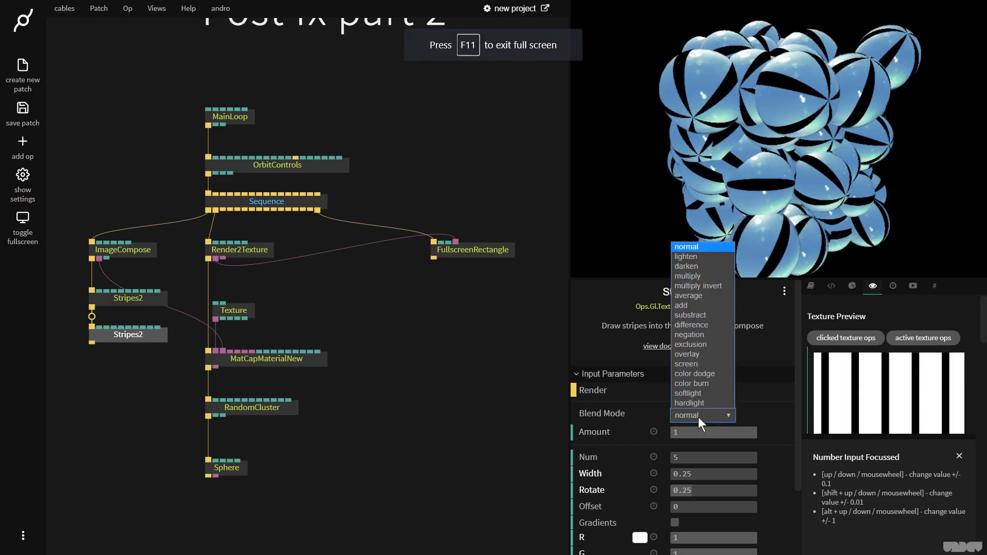
click(703, 245)
key(Down)
key(Down)
key(Down)
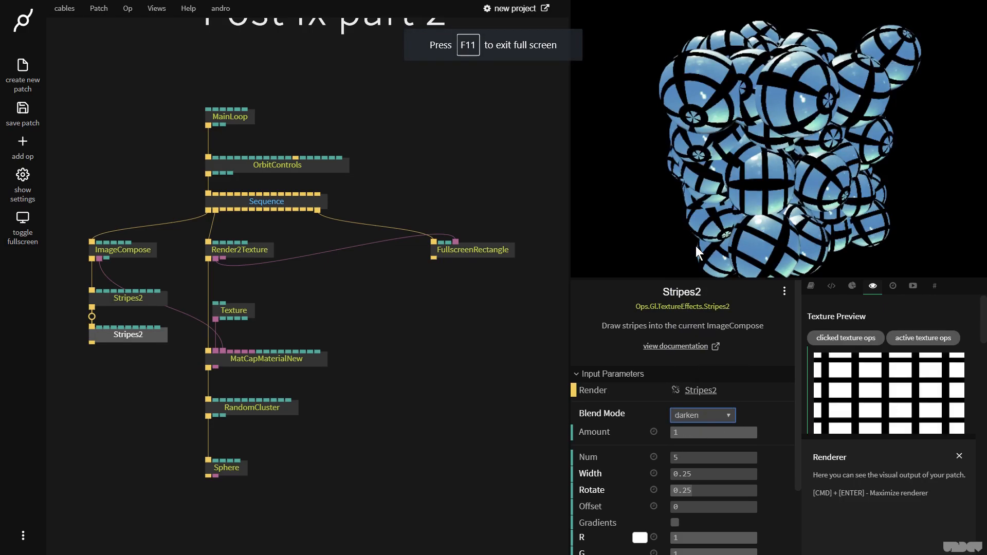
key(Down)
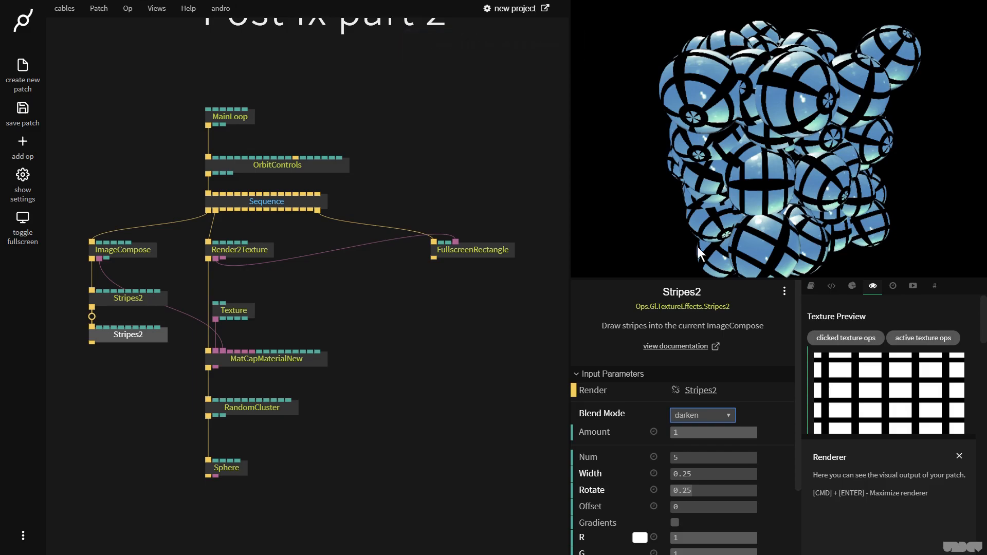
Step: Move both Stripes2 ops further below ImageCompose and shift FullscreenRectangle further away from Render2Texture to make room between them
drag(130, 338, 130, 366)
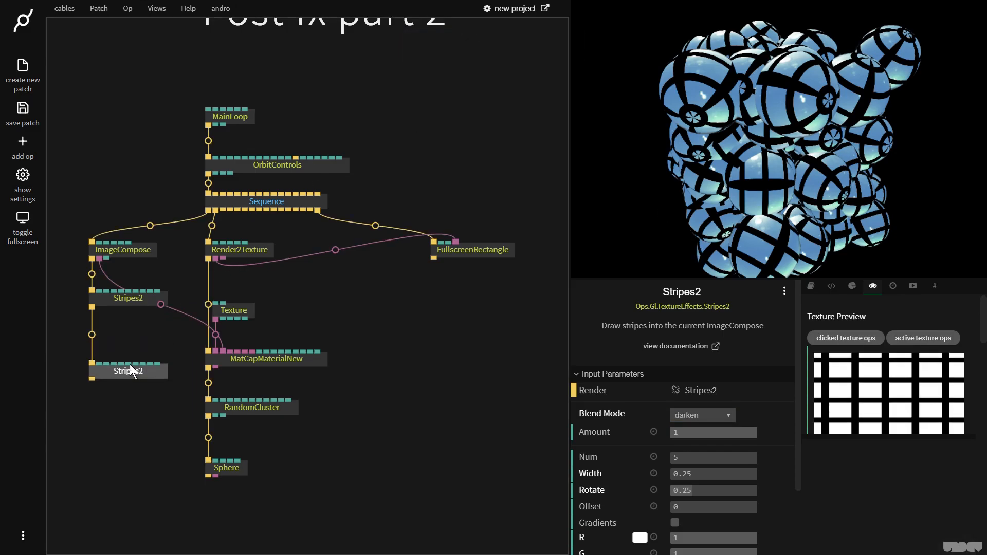
drag(118, 299, 119, 334)
drag(764, 157, 655, 220)
drag(476, 251, 563, 253)
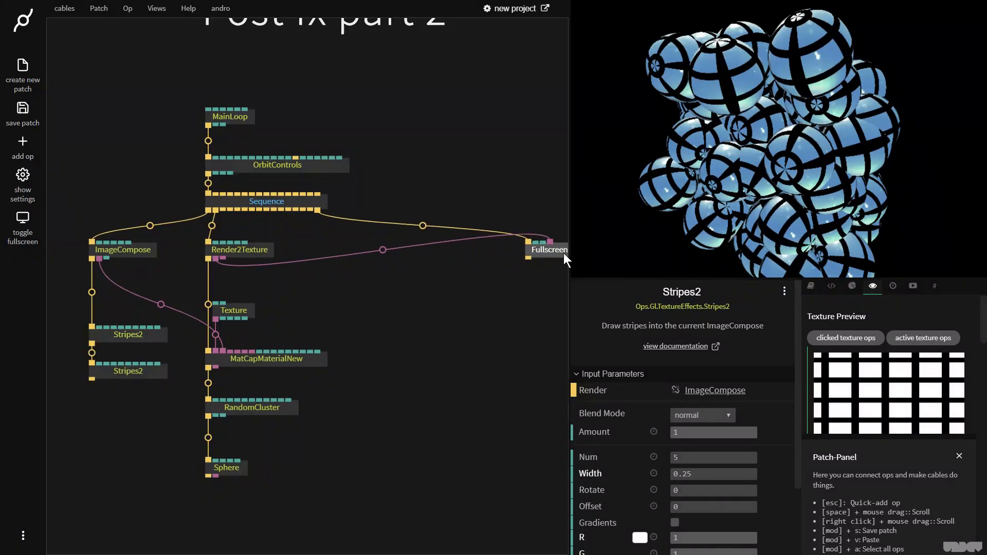
drag(501, 290, 414, 320)
drag(475, 265, 536, 267)
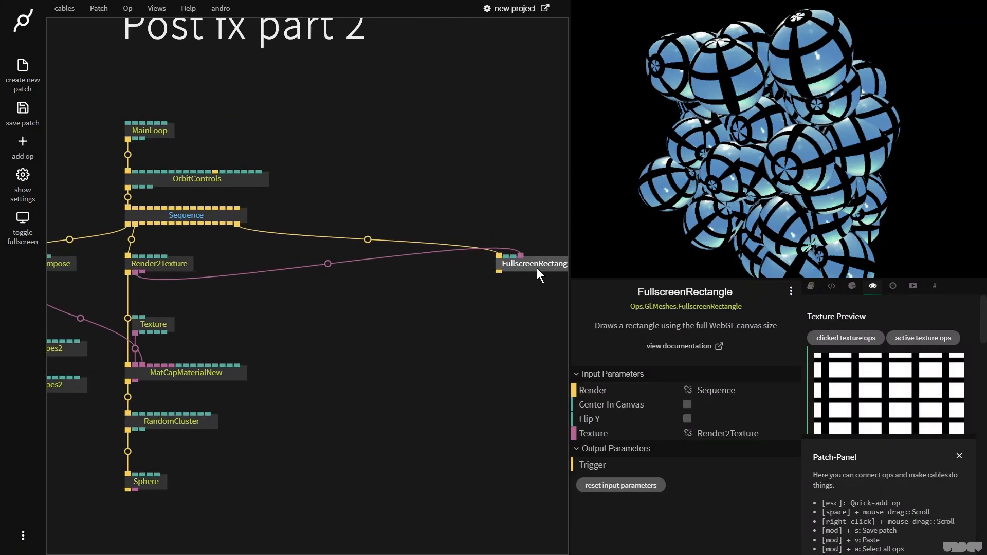
click(437, 307)
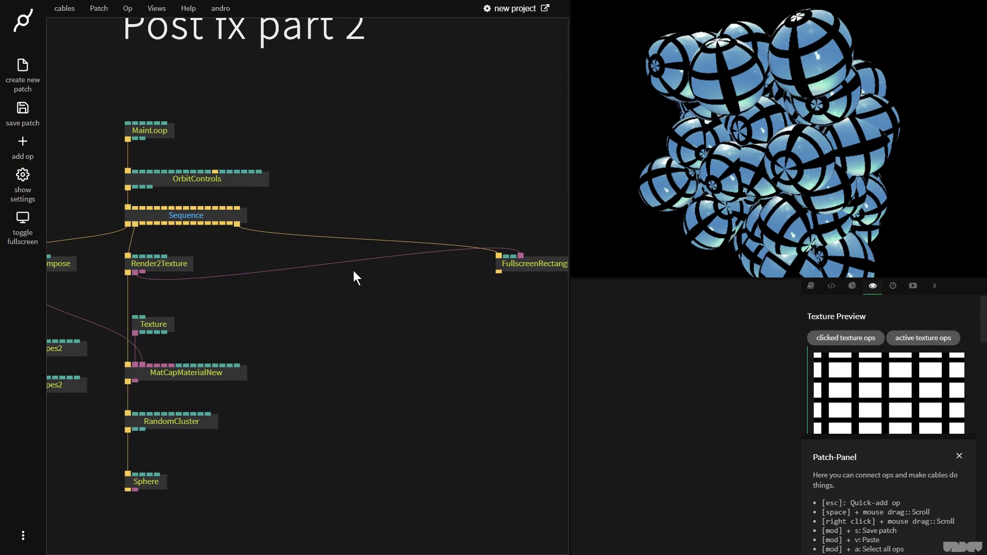
Step: Add an Ops.Gl.TextureEffects ImageCompose op on a free middle output of Sequence and place it beside FullscreenRectangle
drag(181, 224, 277, 264)
text(image)
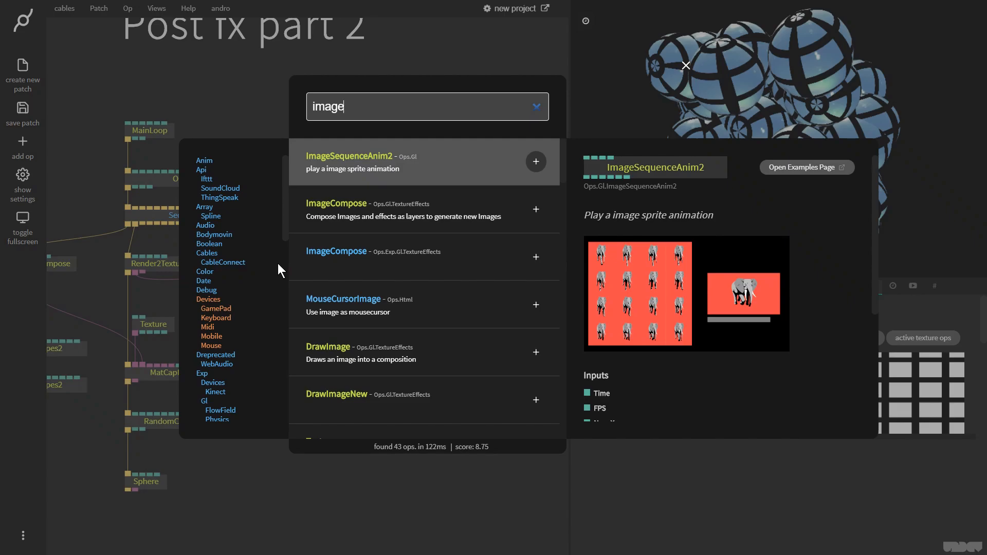
key(Down)
key(Return)
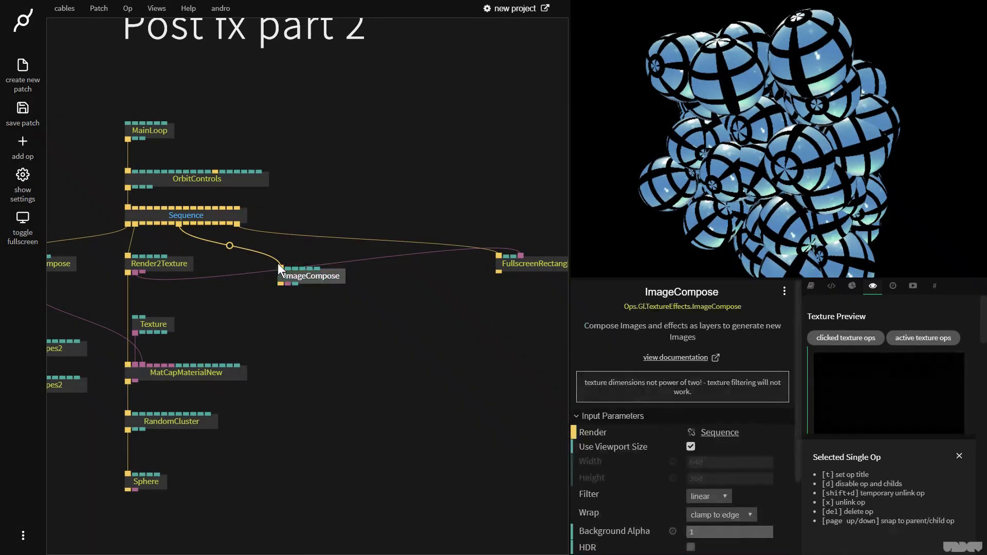
drag(352, 274, 427, 269)
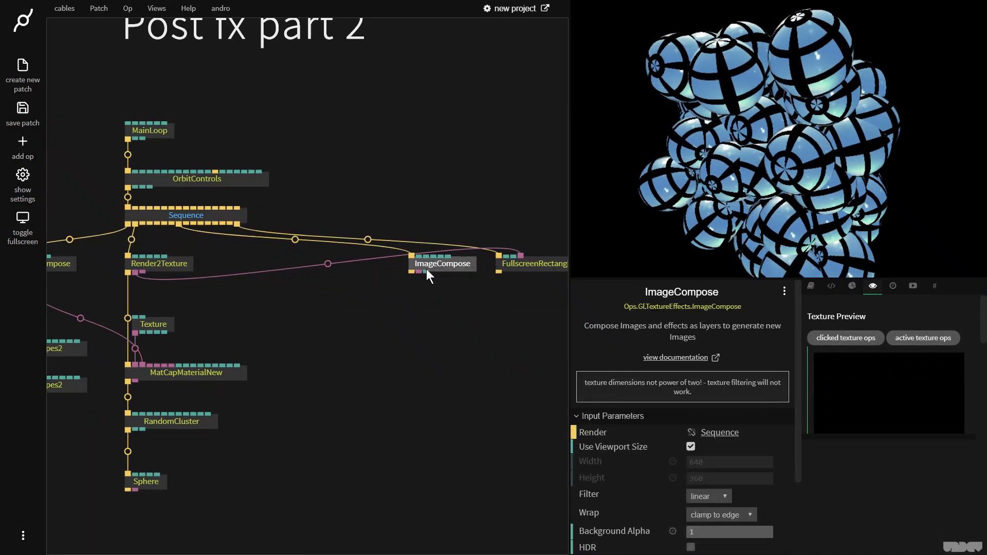
Step: Rename the new ImageCompose op as "IC render chain"
click(664, 291)
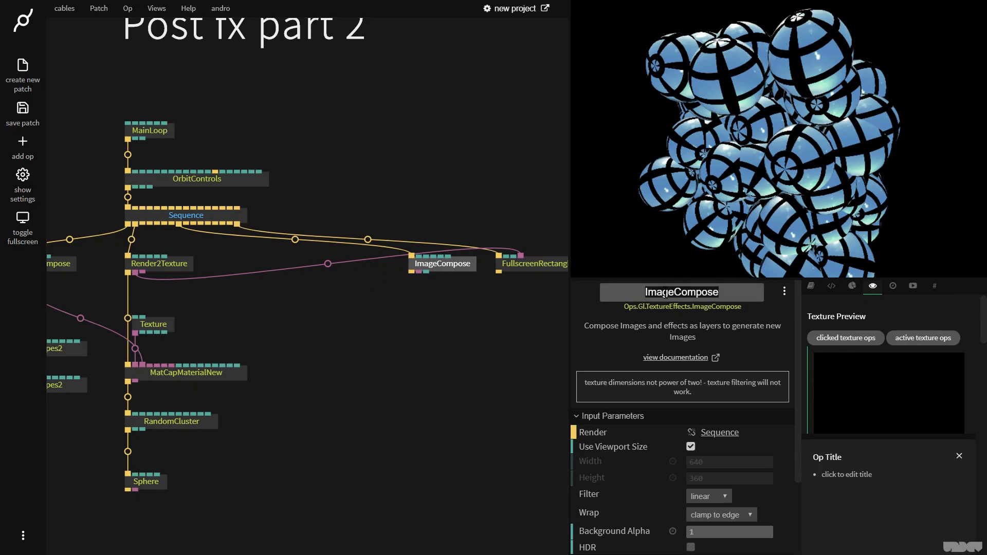
text(IC render chain)
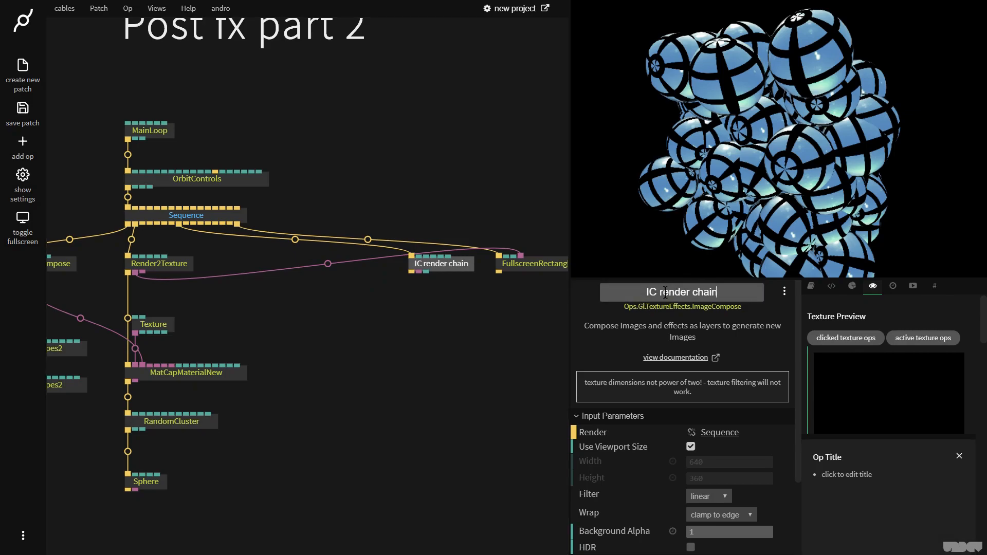
key(Return)
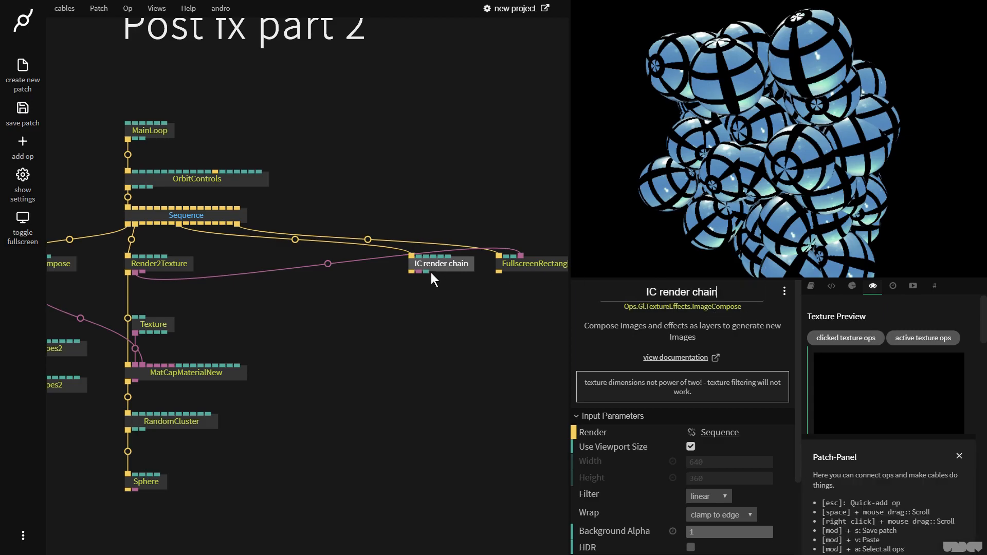
Step: Add a DrawImageNew op beneath IC render chain, connected to its trigger output
drag(411, 273, 411, 304)
text(drawim)
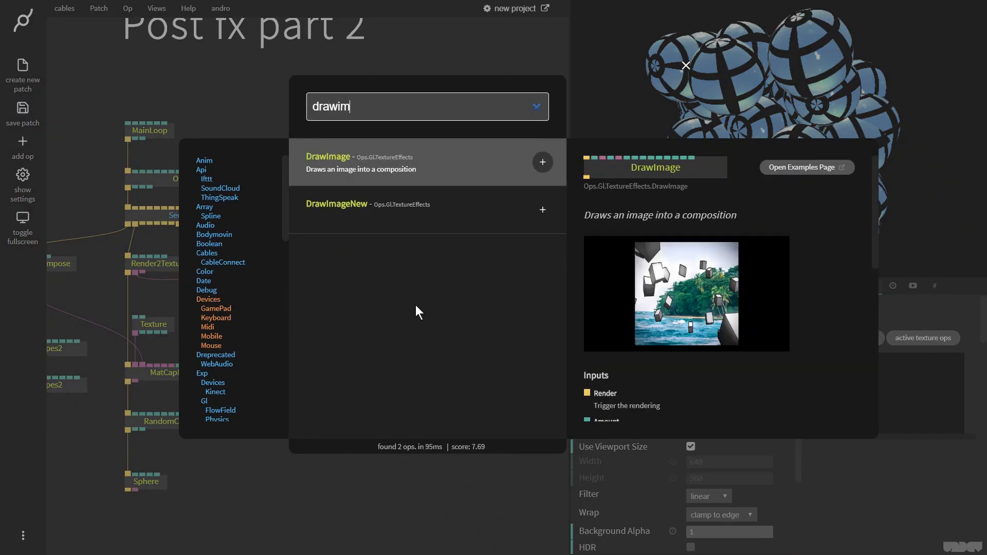
key(Down)
key(Return)
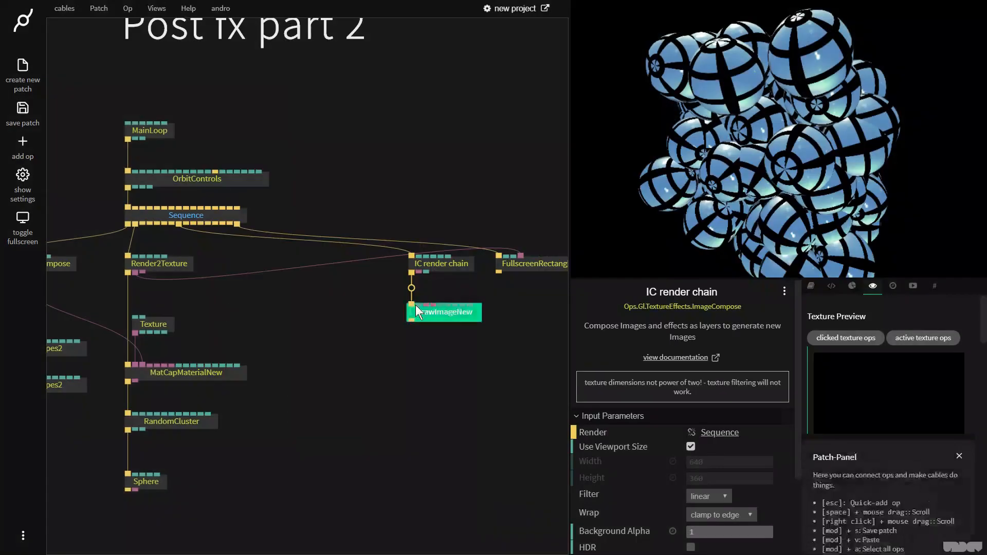
Step: Reroute Render2Texture's texture into DrawImageNew's Image input and feed IC render chain's texture output to FullscreenRectangle
drag(521, 260, 521, 256)
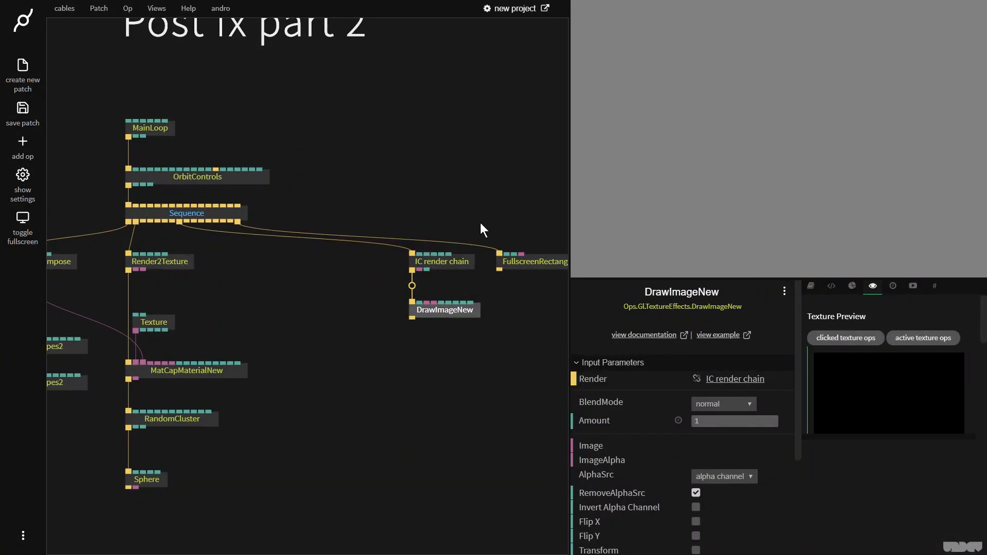
drag(137, 270, 483, 293)
drag(419, 268, 530, 264)
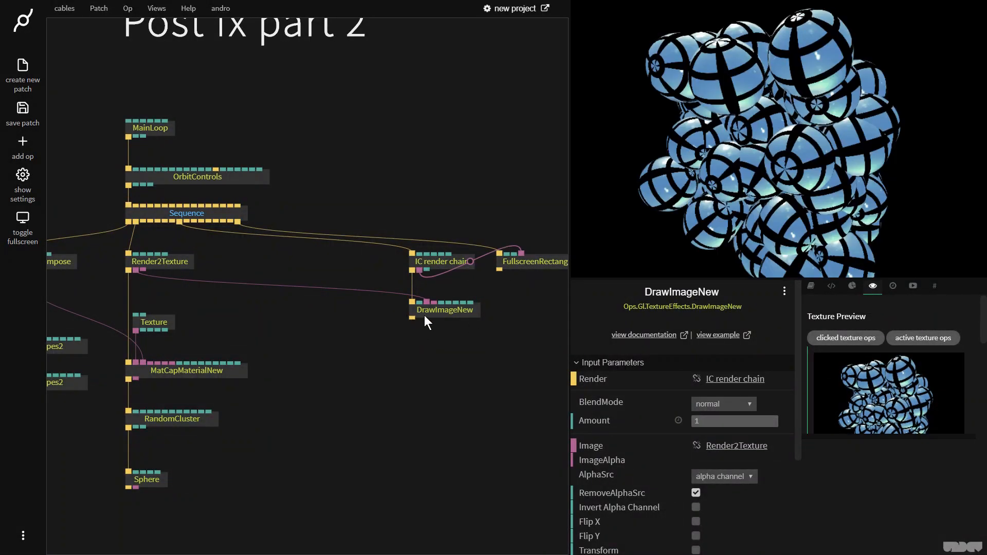
Step: Add an SSAO2 op beneath DrawImageNew and connect Render2Texture's depth texture to its Depth Texture input
drag(412, 317, 410, 358)
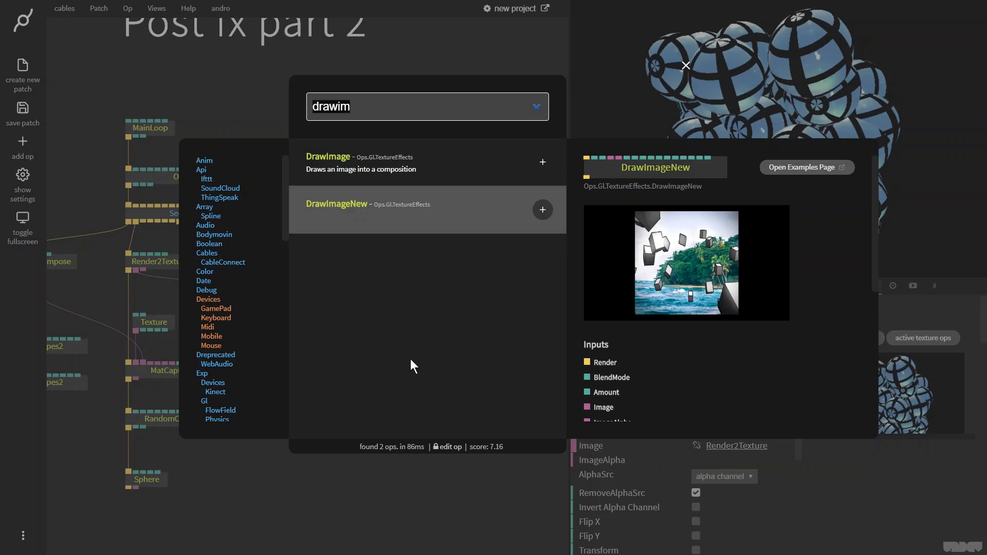
text(SSAO)
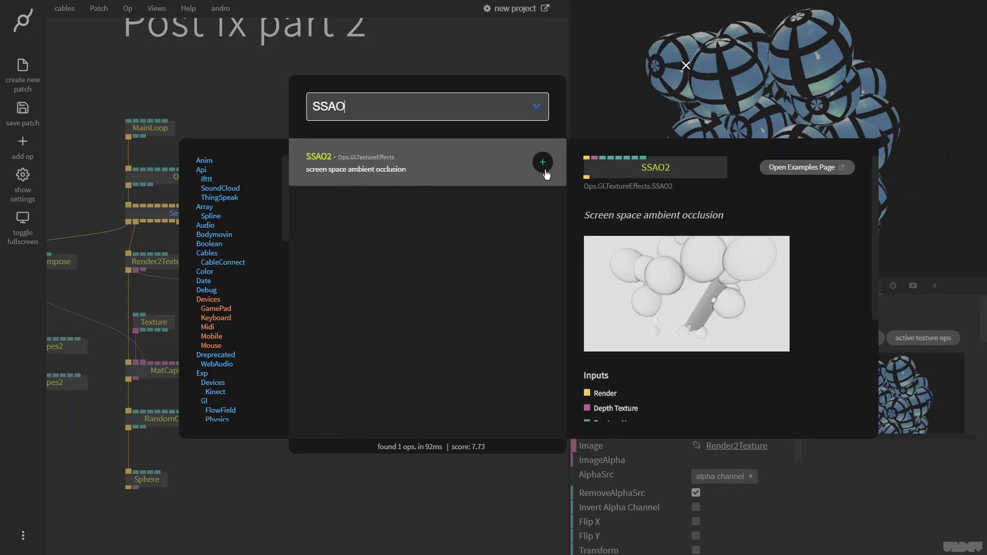
click(542, 162)
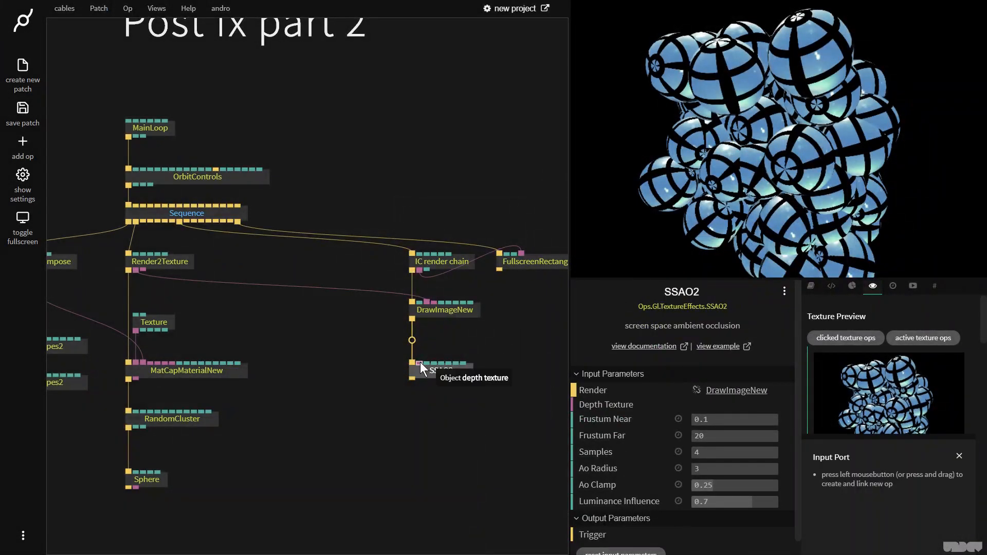
drag(144, 270, 419, 363)
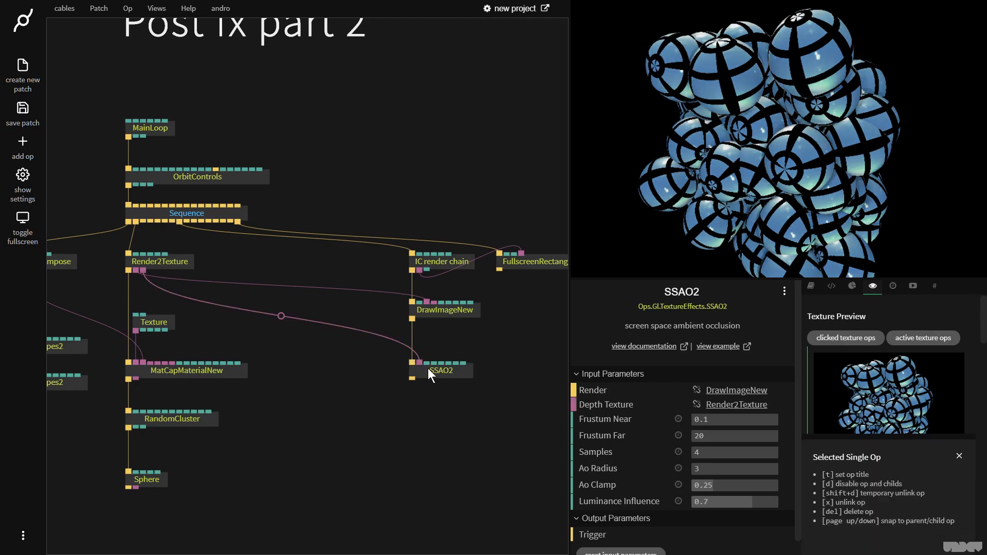
Step: Toggle the SSAO2 op off and on and orbit the scene to compare the spheres with and without ambient occlusion
drag(787, 131, 753, 122)
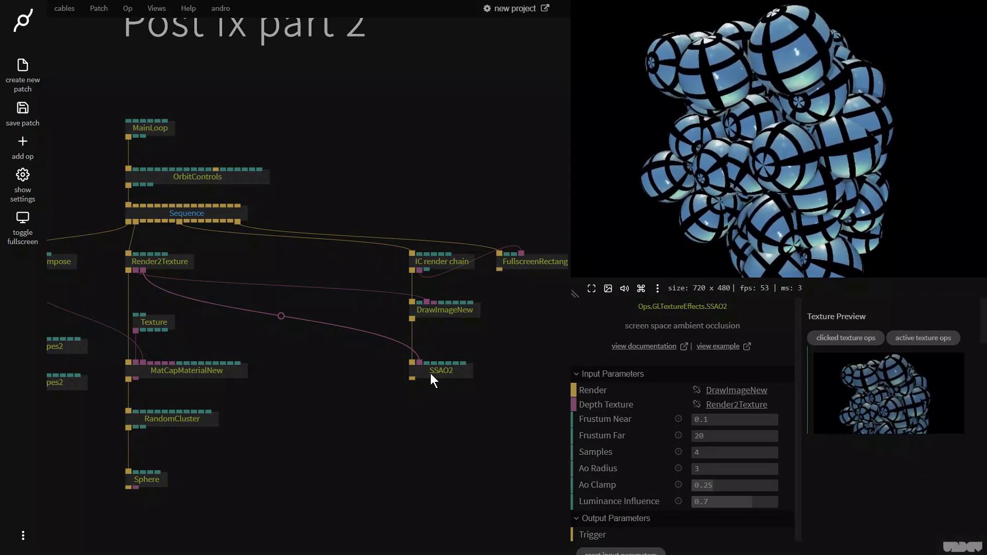
click(432, 374)
key(d)
key(d)
key(d)
key(d)
key(d)
key(d)
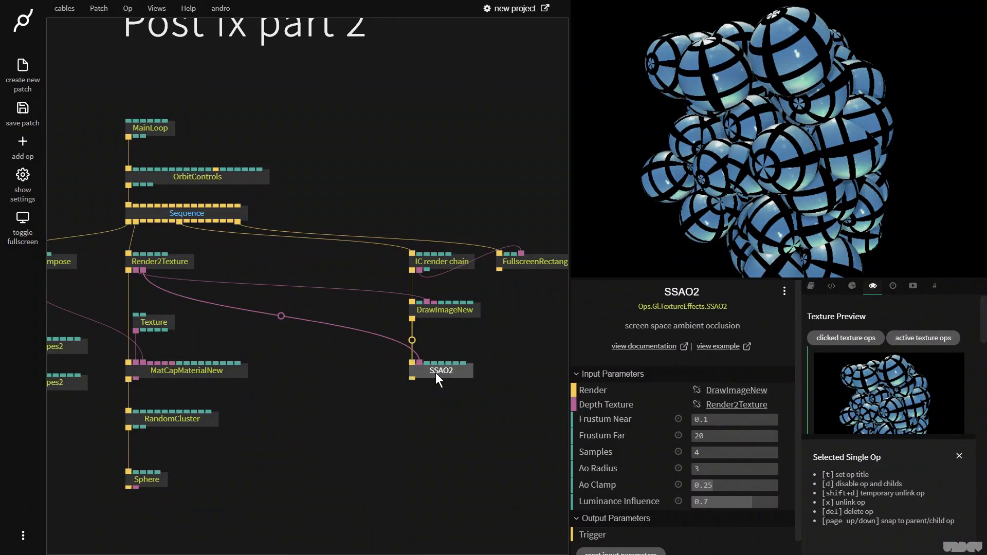
drag(791, 131, 763, 118)
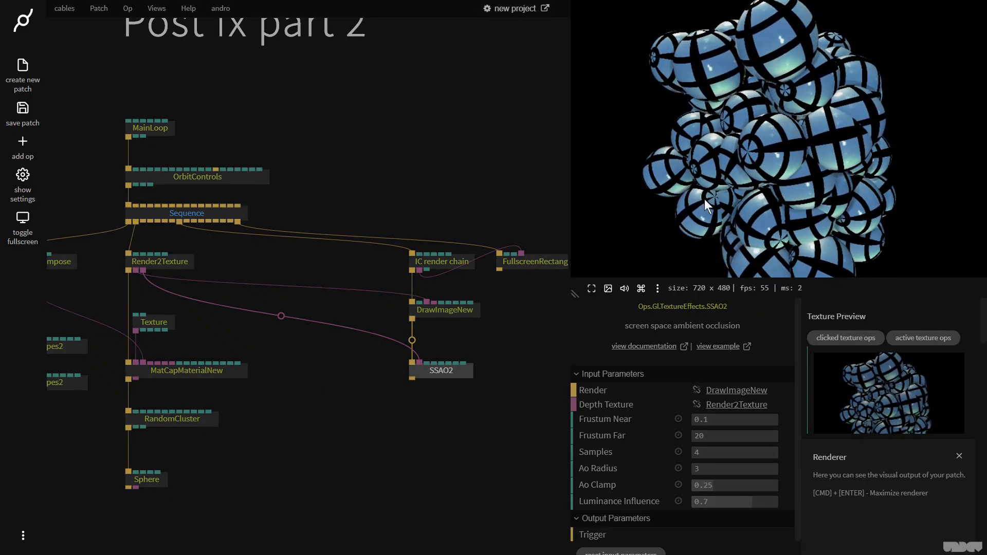
Step: Set the SSAO2 Ao Radius to 1 and Ao Clamp to 0.208
click(458, 375)
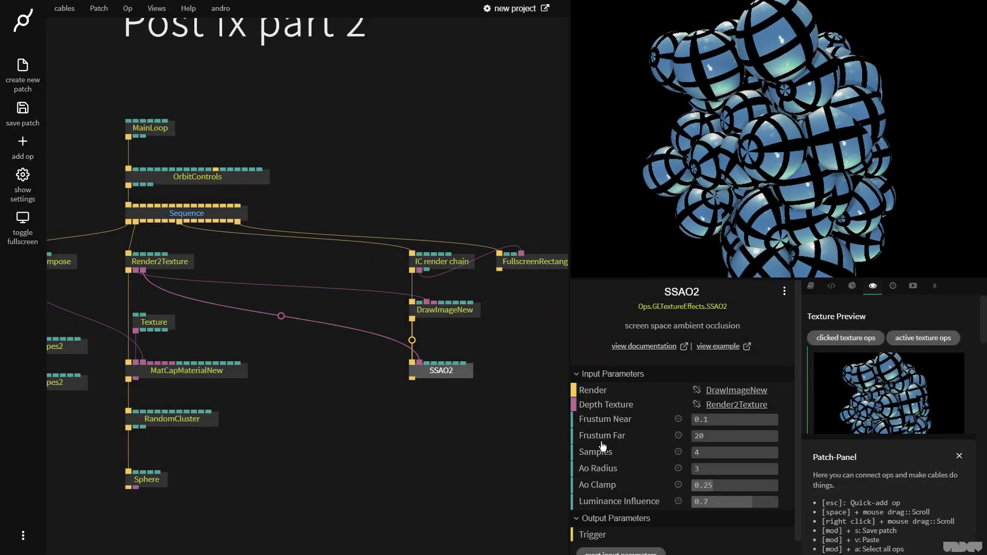
click(722, 471)
key(F11)
text(1)
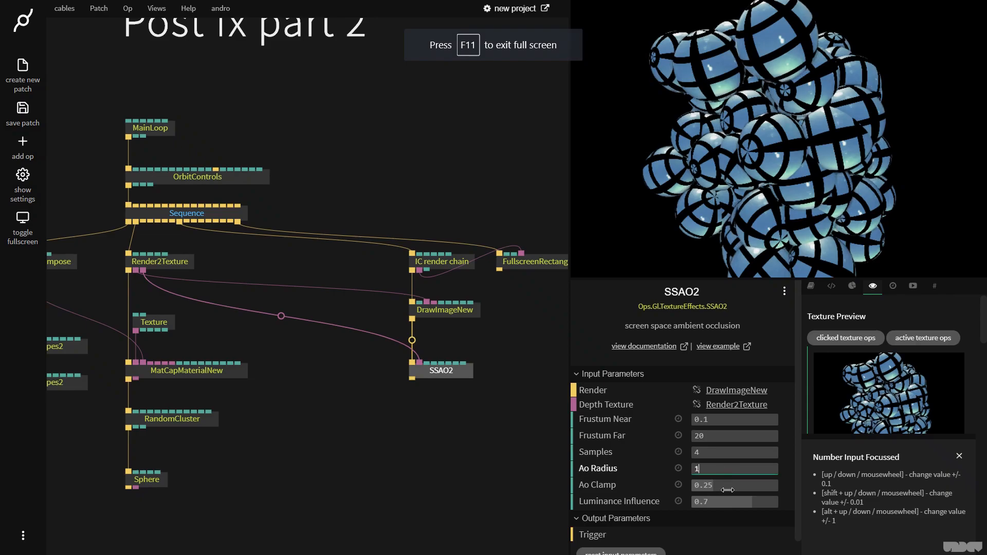
drag(725, 489, 722, 489)
key(F11)
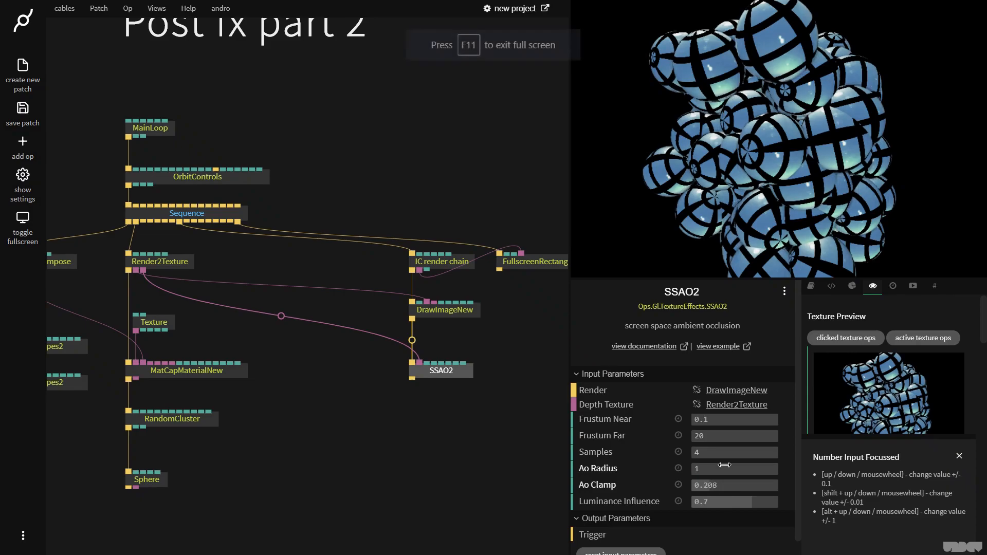
Step: Set the SSAO2 Samples to 3 and orbit the scene to check the shading
click(719, 451)
text(3)
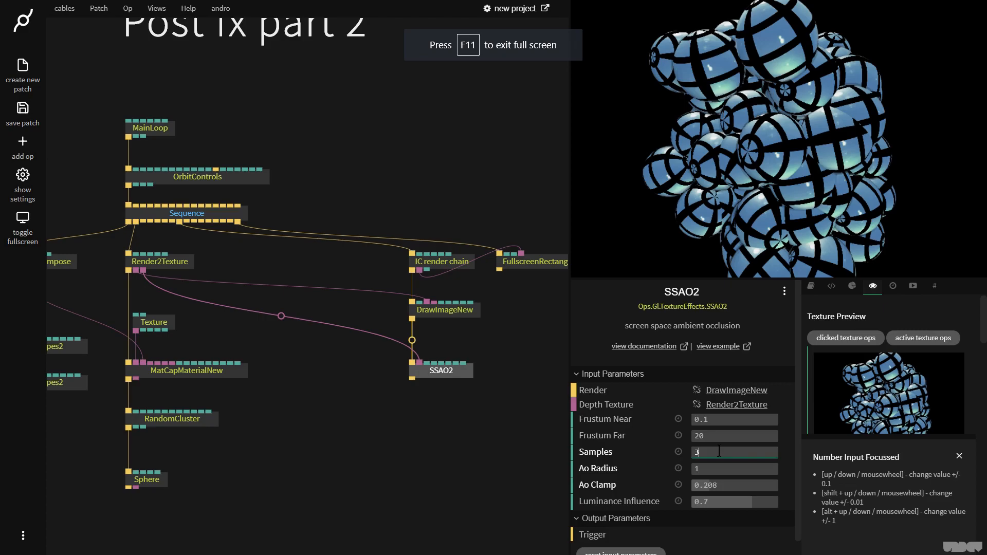
drag(799, 156, 720, 171)
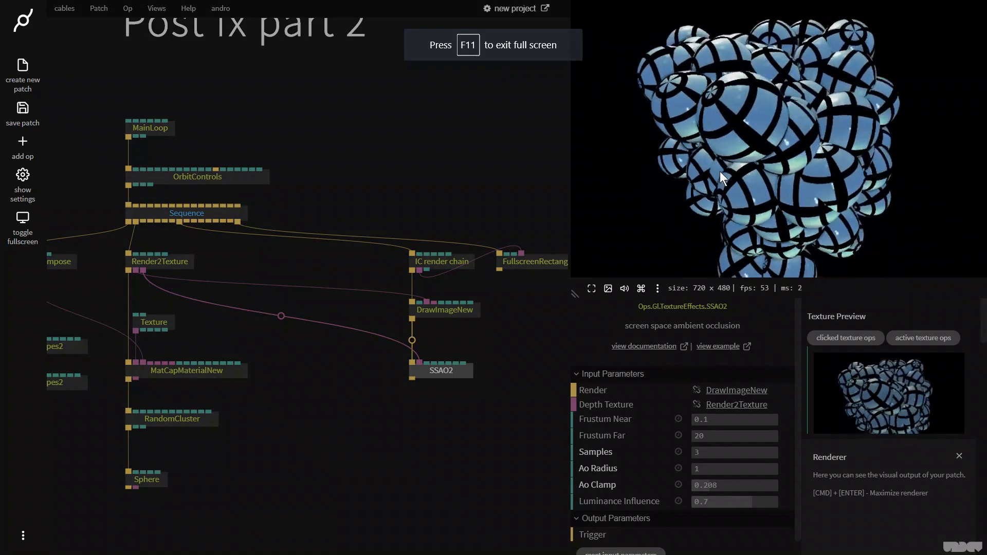
Step: Lower the SSAO2 Ao Clamp to 0.07 and Luminance Influence to 0.186, and check the spheres from another angle
click(709, 482)
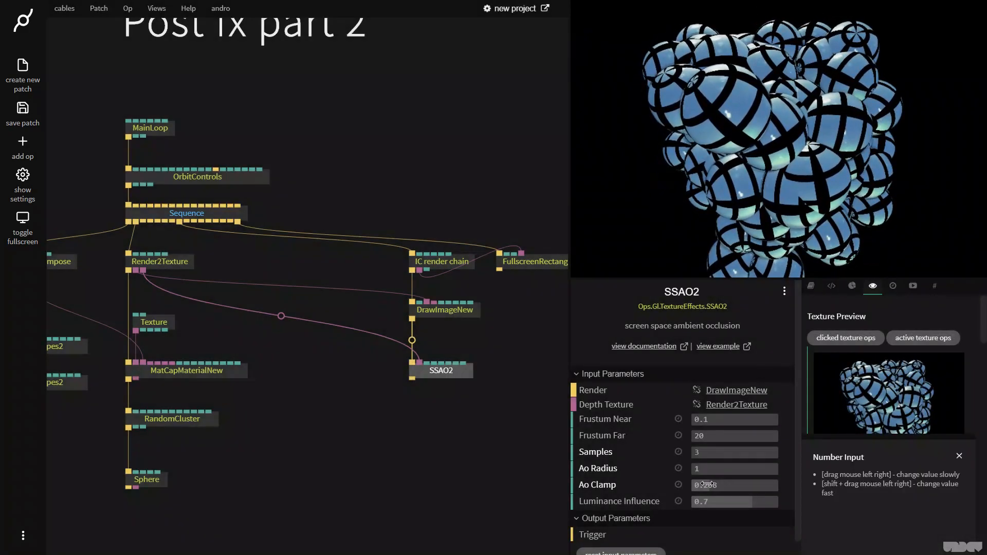
mouse_move(709, 483)
mouse_down()
mouse_move(718, 483)
mouse_move(688, 483)
mouse_move(716, 502)
mouse_move(746, 501)
mouse_move(676, 501)
mouse_up()
drag(794, 142, 752, 125)
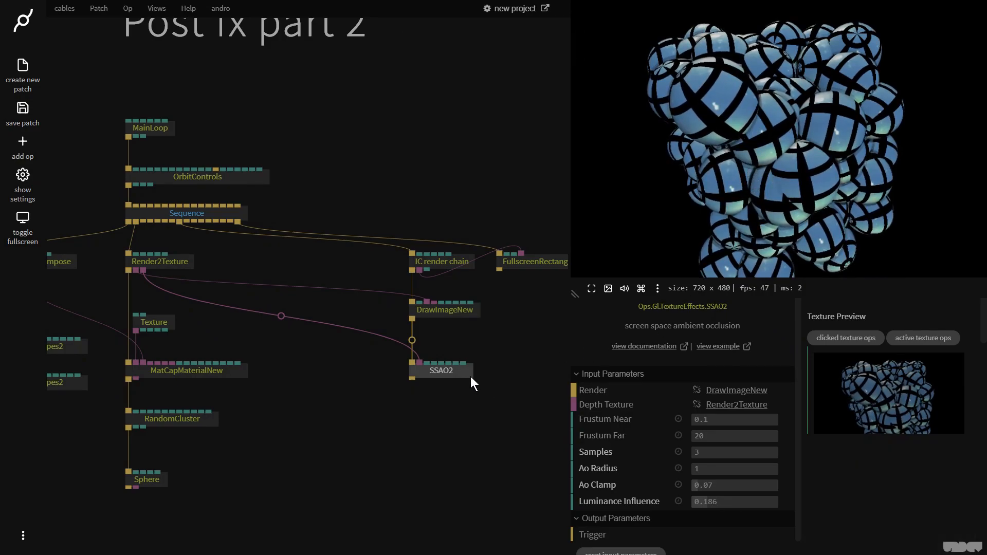
Step: Disable and re-enable the SSAO2 op to compare the adjusted occlusion effect
click(450, 373)
click(449, 372)
key(d)
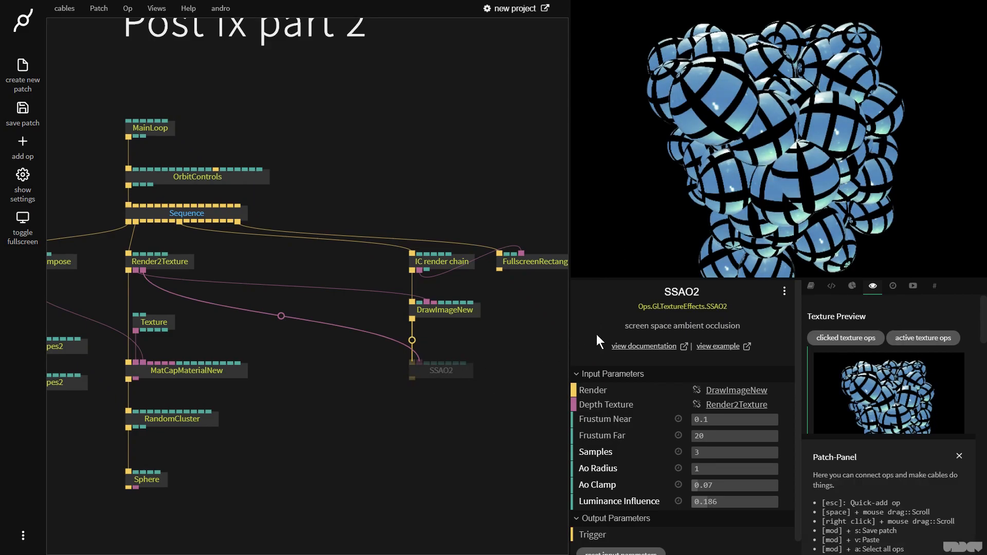
click(456, 371)
key(d)
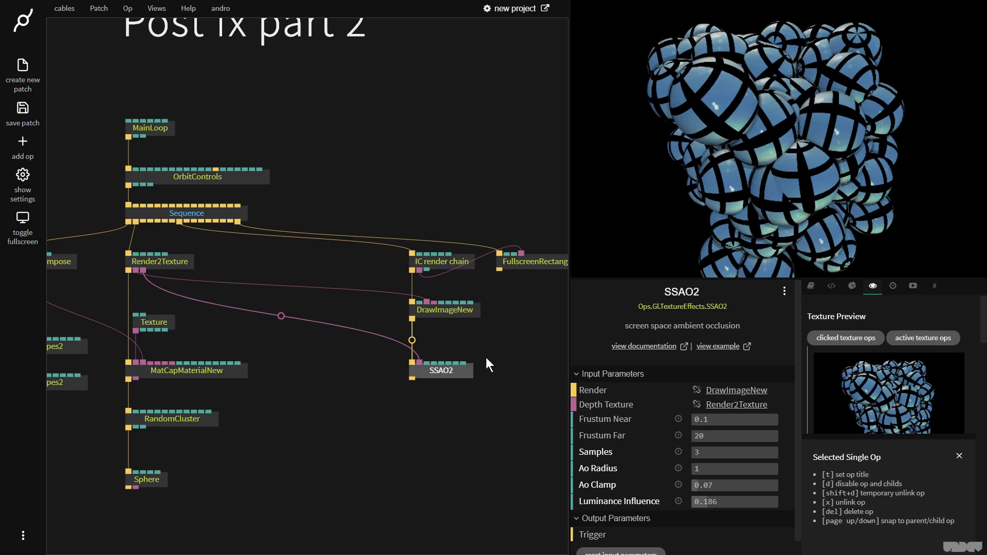
Step: Tighten SSAO2's spacing below DrawImageNew and shift the IC render chain branch with FullscreenRectangle away from Render2Texture to make room
drag(791, 182, 789, 140)
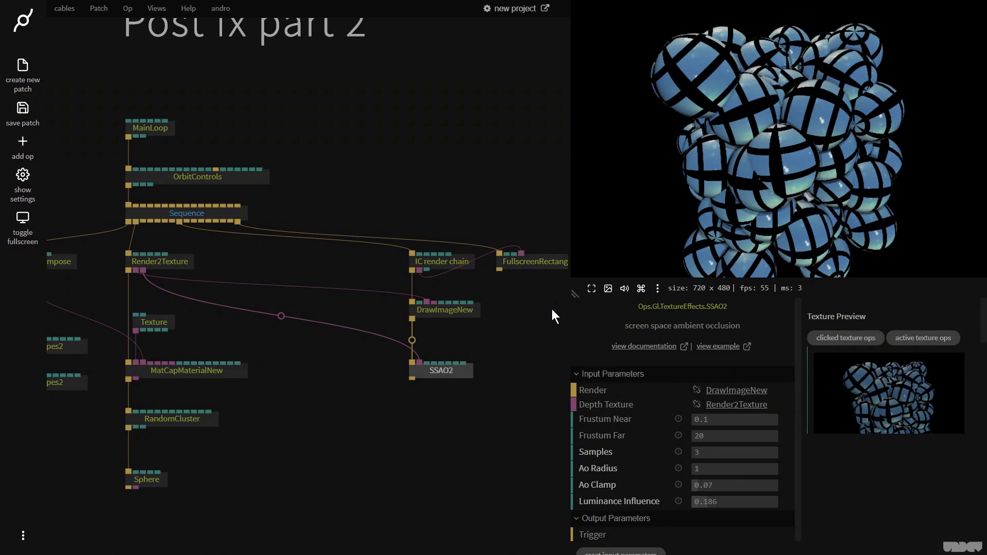
click(451, 371)
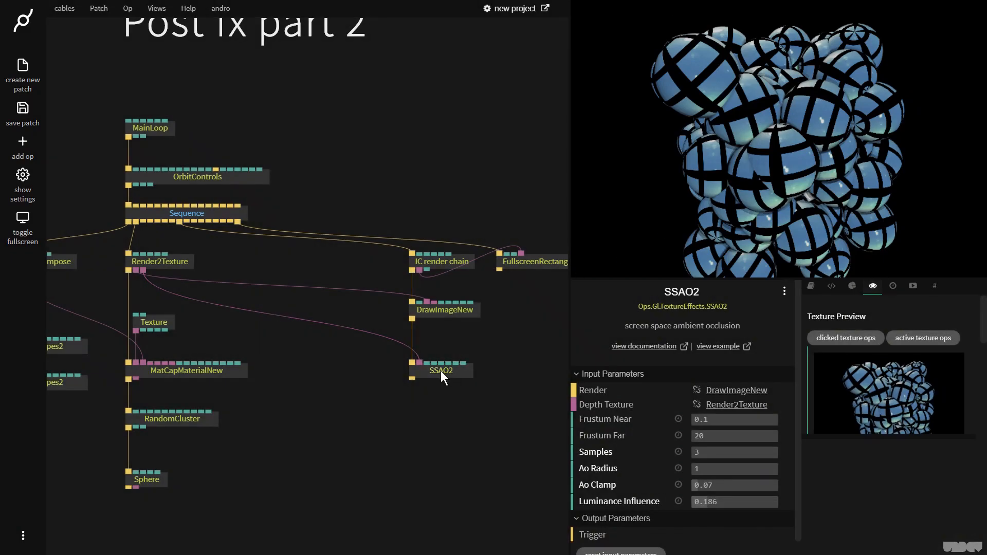
drag(440, 371, 439, 363)
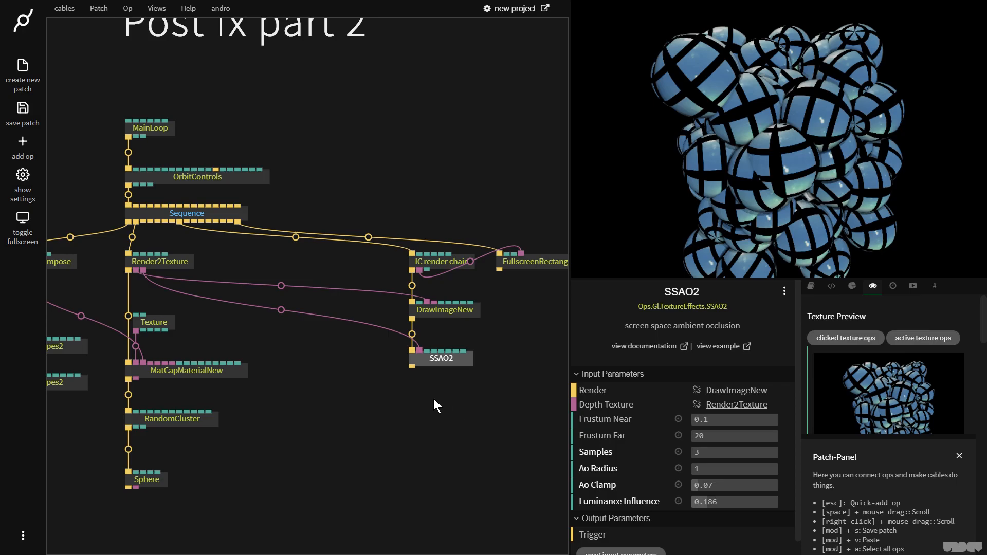
drag(380, 211, 556, 393)
drag(430, 260, 477, 260)
click(401, 271)
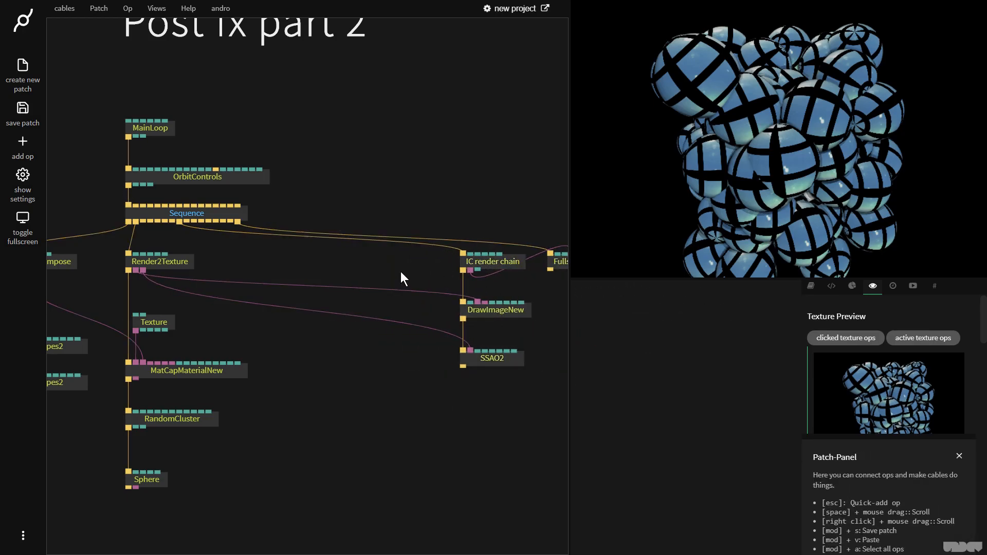
Step: Add an ImageCompose op triggered by a free Sequence output, between Render2Texture and the IC render chain
drag(193, 221, 310, 263)
text(image)
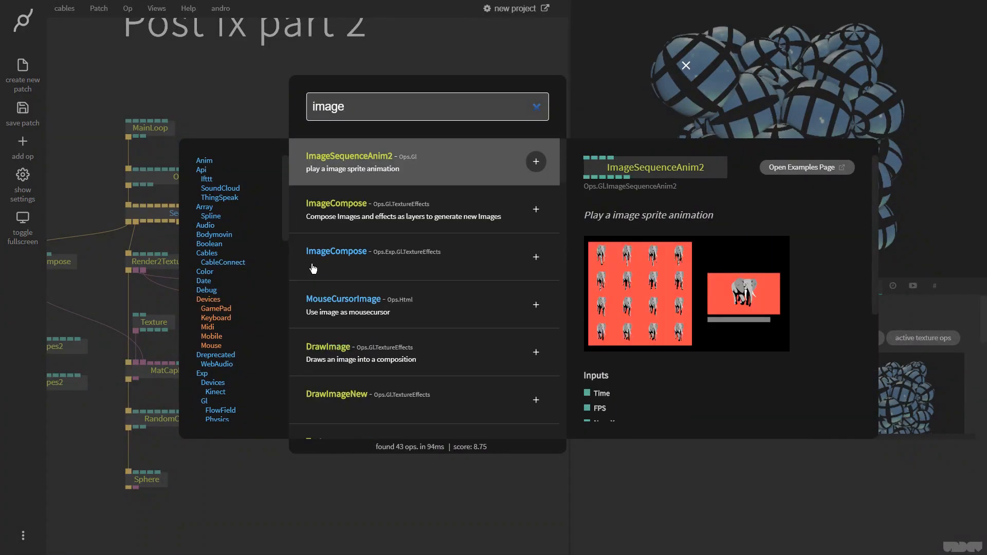
key(Down)
key(Return)
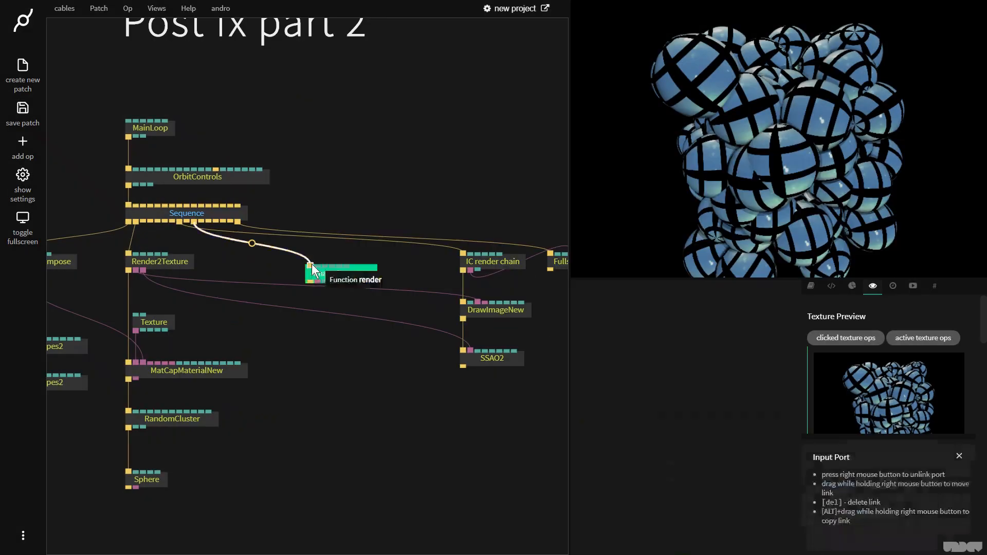
Step: Add a DepthTextureFocus op under the new ImageCompose and link its Image input to Render2Texture's depth texture
drag(309, 281, 317, 322)
text(deptht)
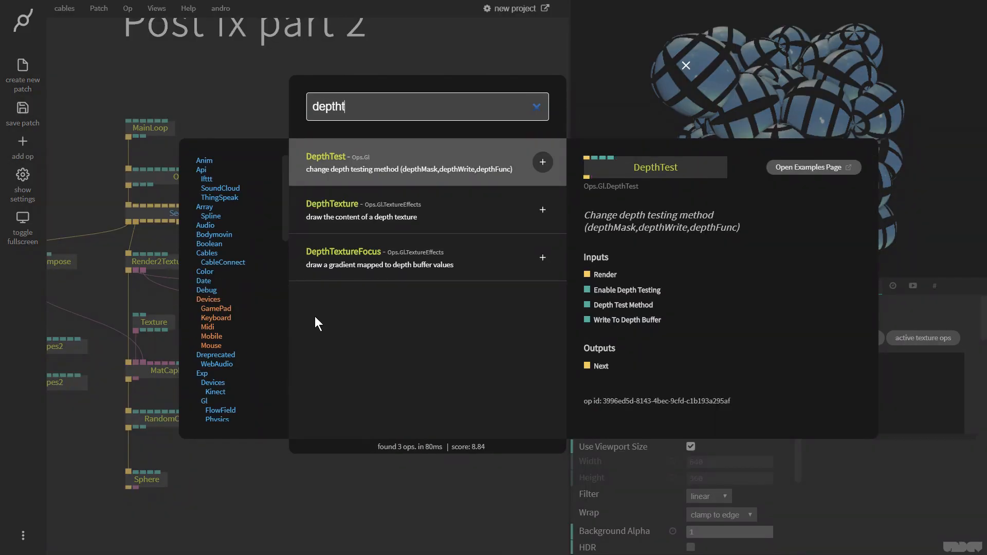
key(Down)
key(Down)
key(Return)
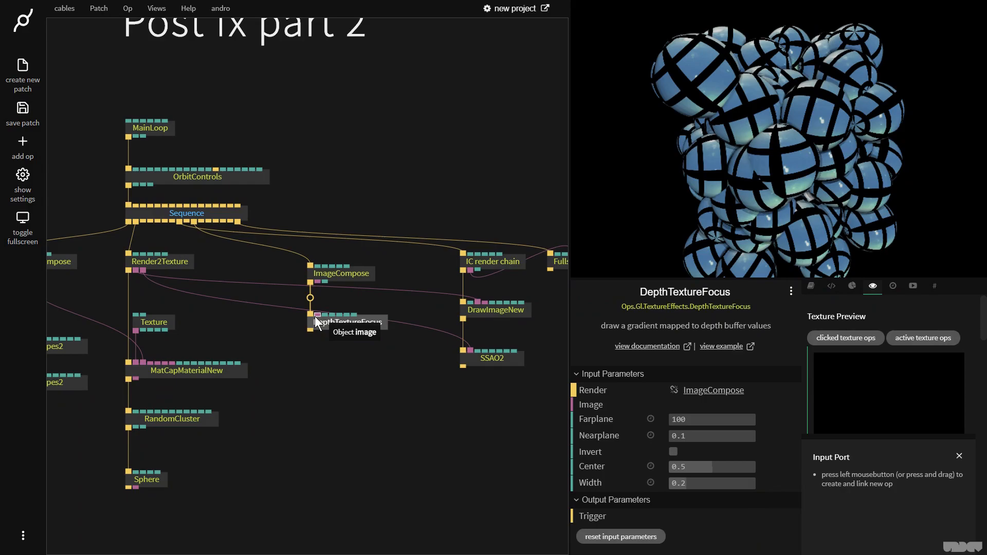
drag(309, 313, 143, 271)
drag(349, 330, 346, 325)
drag(406, 403, 365, 418)
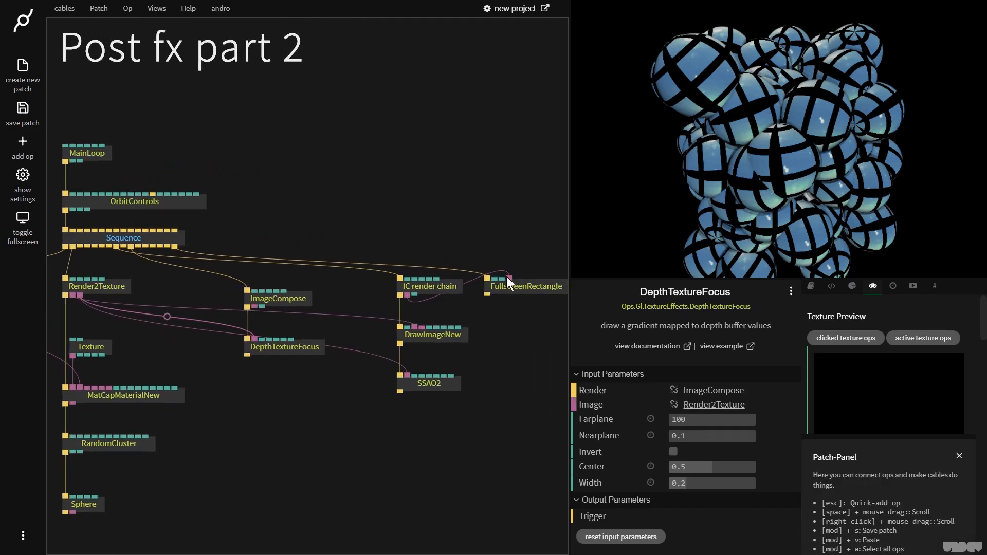
Step: Show the new ImageCompose's texture on FullscreenRectangle and set the DepthTextureFocus Farplane to 5 and Center to 0.504
mouse_move(510, 276)
mouse_down()
mouse_move(490, 221)
mouse_move(253, 309)
mouse_move(501, 274)
mouse_move(520, 289)
mouse_up()
click(284, 349)
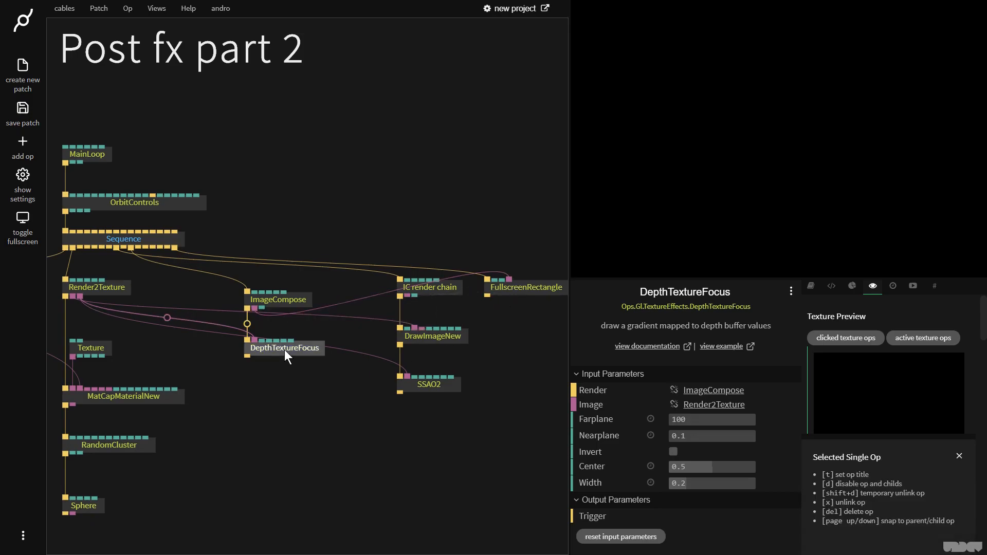
click(699, 419)
text(5)
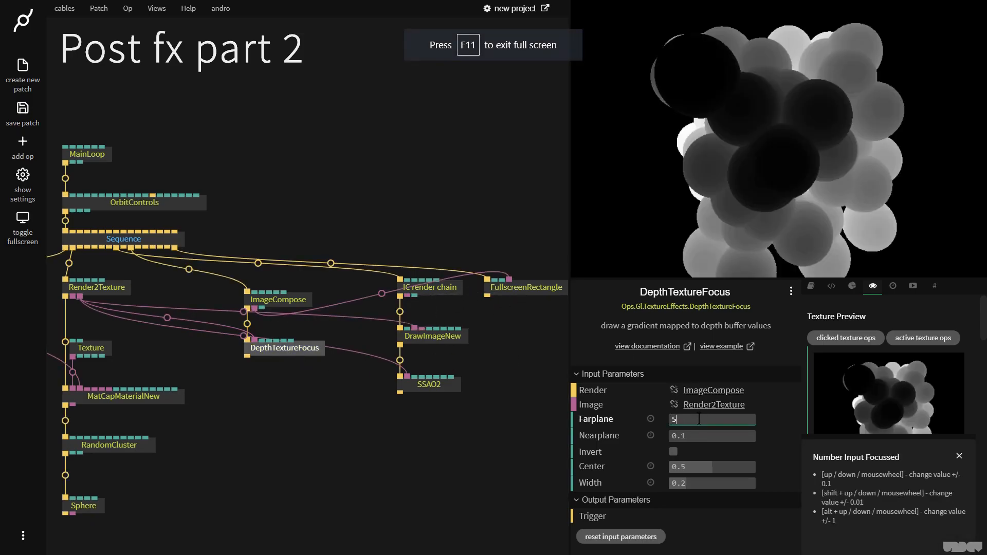
mouse_move(713, 466)
mouse_down()
mouse_move(700, 467)
mouse_move(712, 467)
mouse_up()
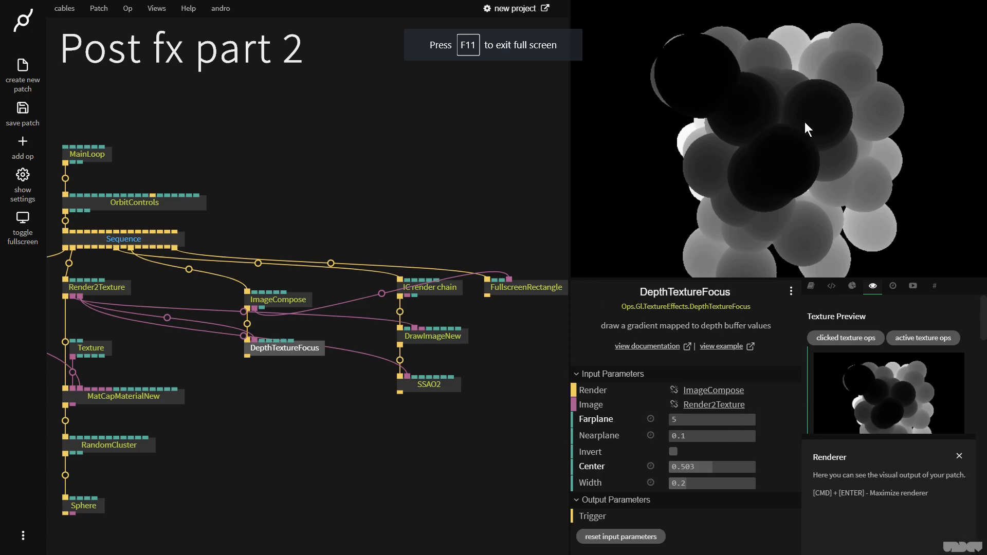
drag(708, 469, 709, 470)
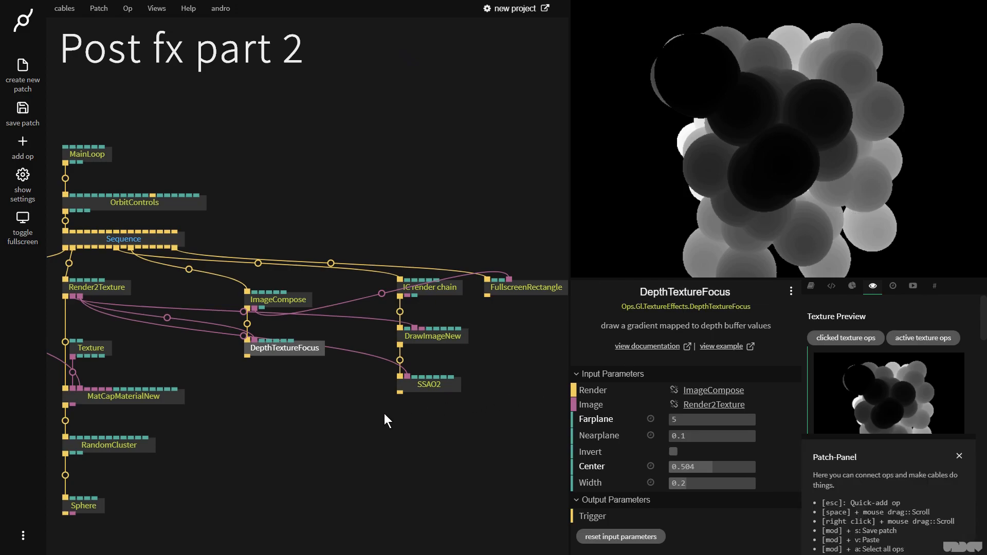
Step: Add a Blur op below DepthTextureFocus and set its Amount to 2
click(296, 389)
drag(245, 356, 248, 381)
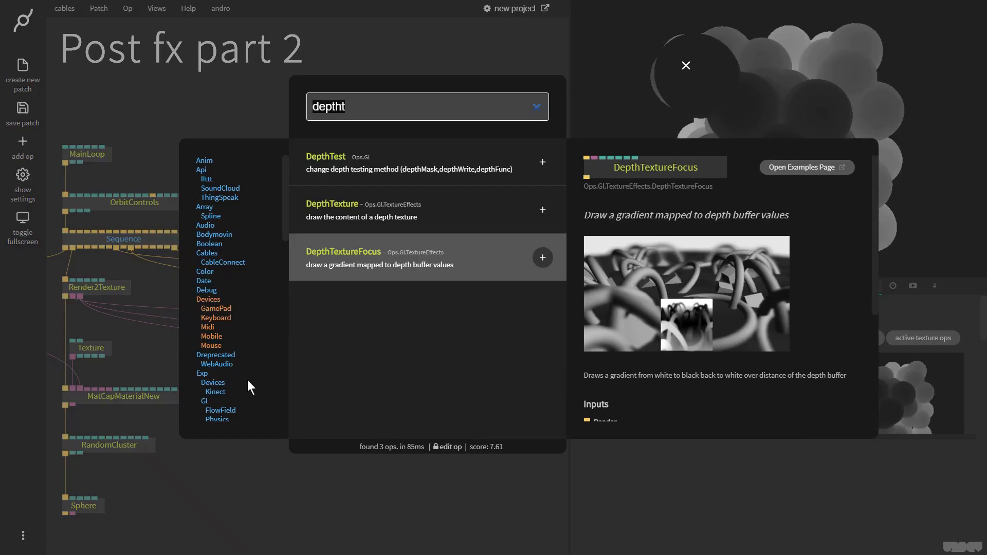
text(blur)
key(Return)
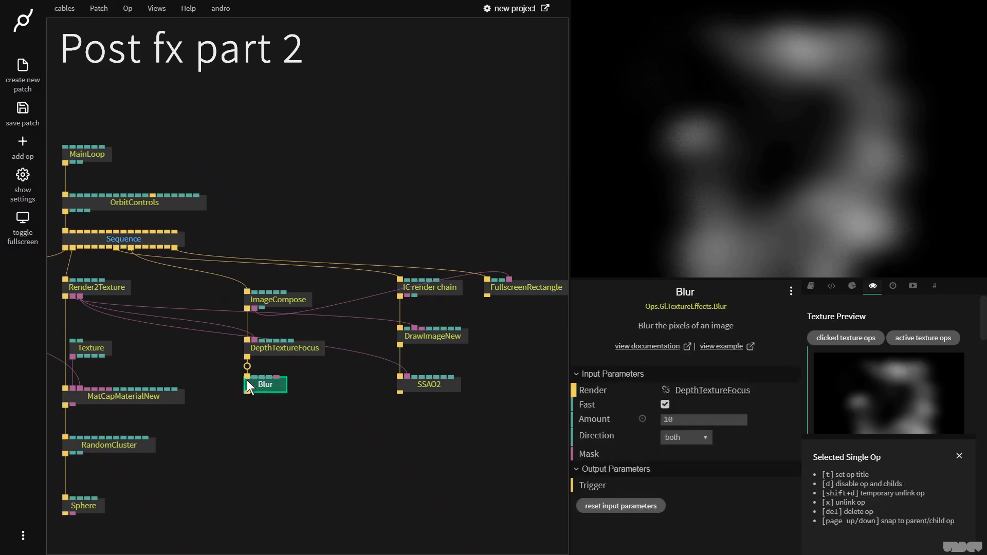
click(679, 420)
text(2)
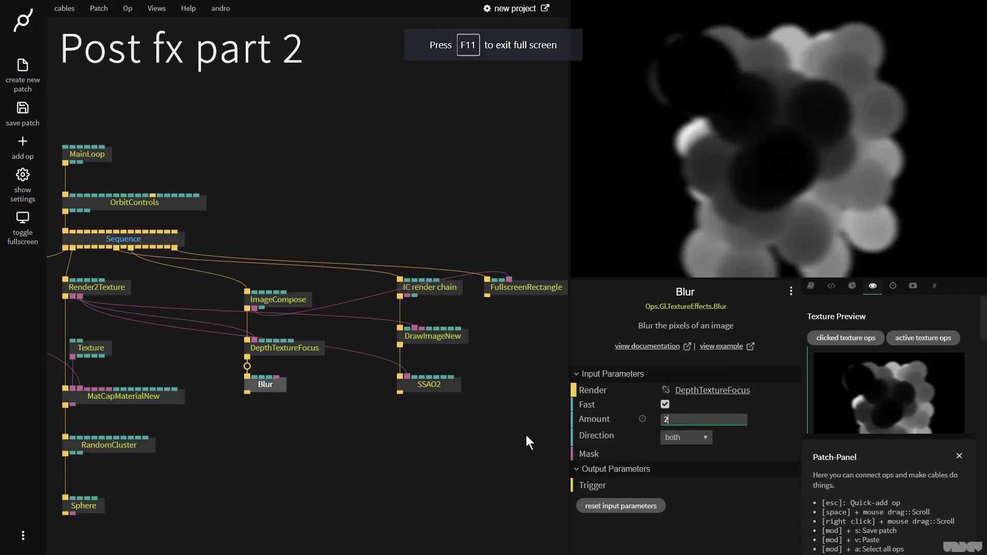
Step: Turn off Use Viewport Size on the new ImageCompose and set its Width and Height to 512
click(285, 299)
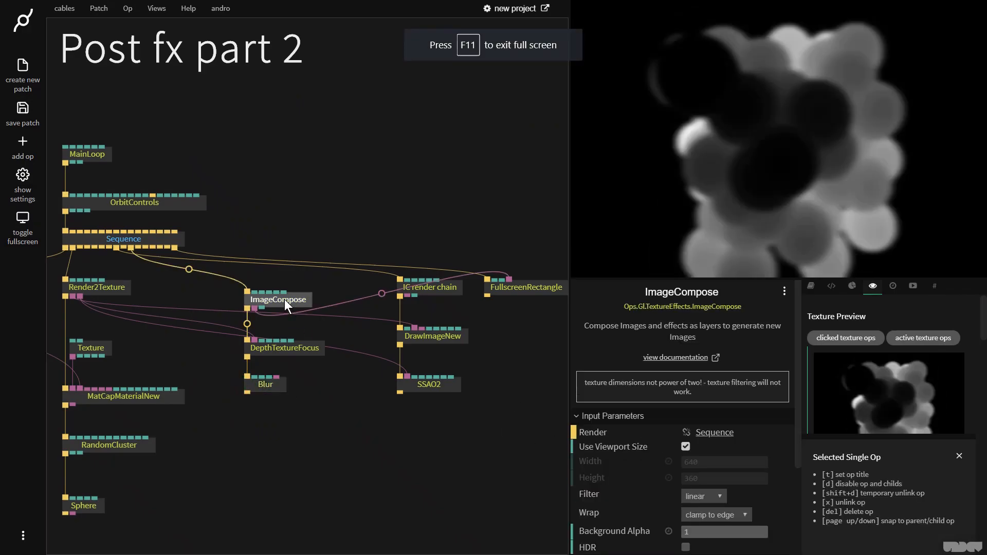
click(685, 447)
click(717, 462)
text(512)
key(Tab)
text(512)
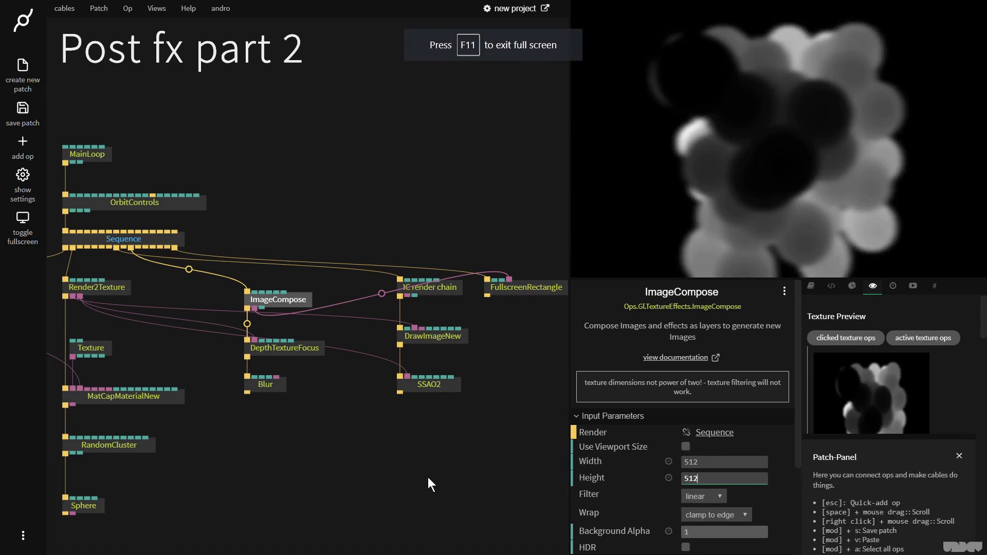
click(439, 455)
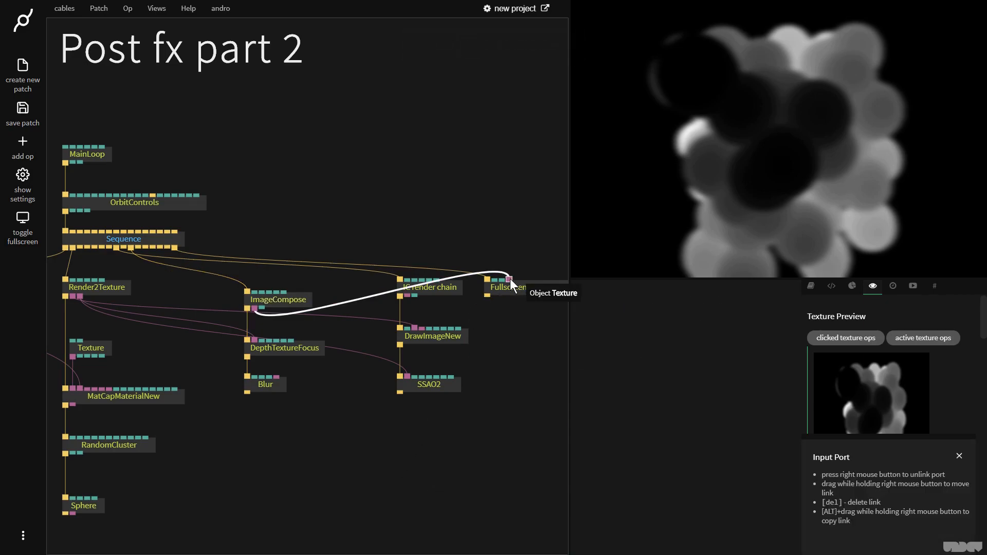
Step: Reconnect FullscreenRectangle's Texture input to the IC render chain output and orbit the spheres
drag(510, 279, 453, 270)
drag(408, 296, 534, 286)
drag(798, 209, 795, 182)
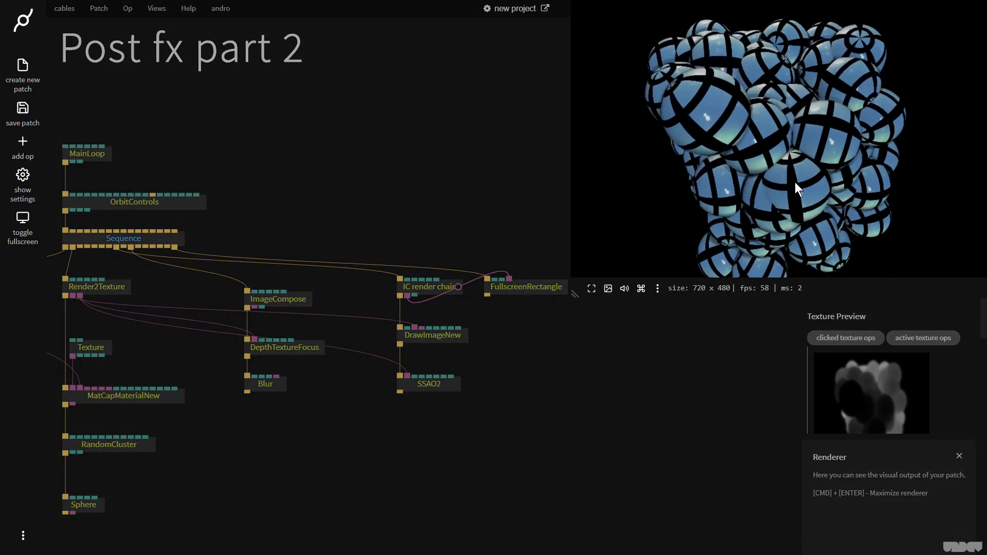
click(399, 393)
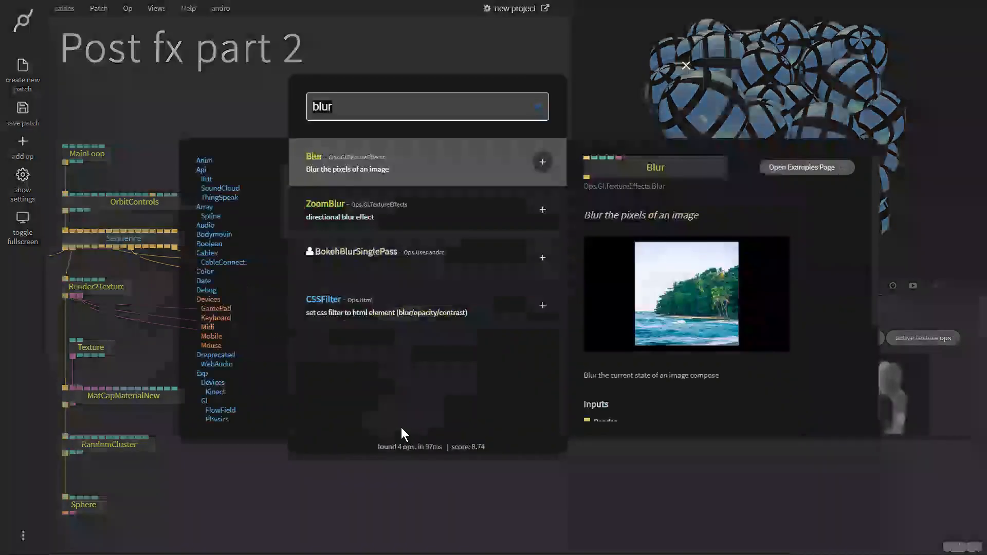
text(drawi)
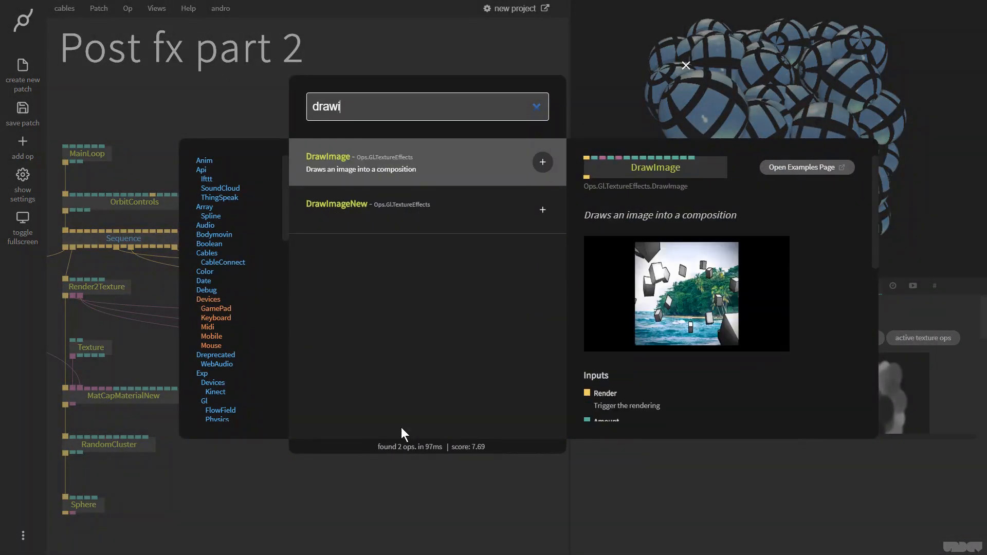
key(Down)
key(Return)
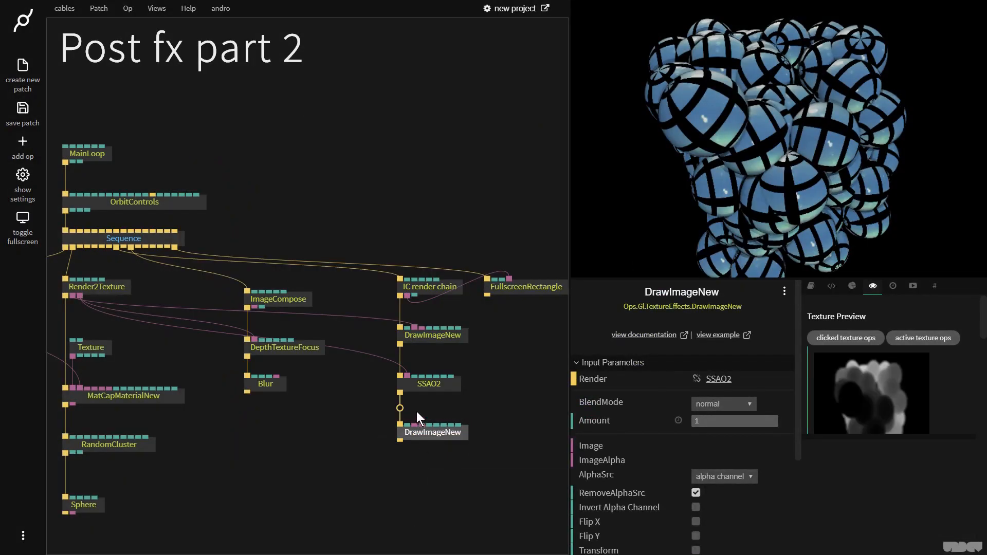
key(Delete)
Step: Add a Blur op below SSAO2 and link the depth ImageCompose's texture to its Mask input
click(399, 392)
text(blur)
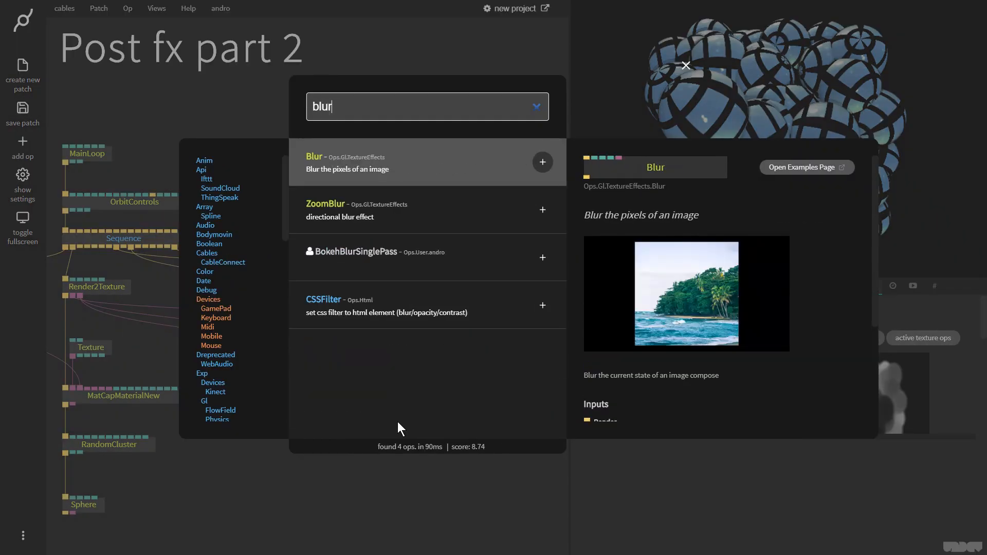
key(Return)
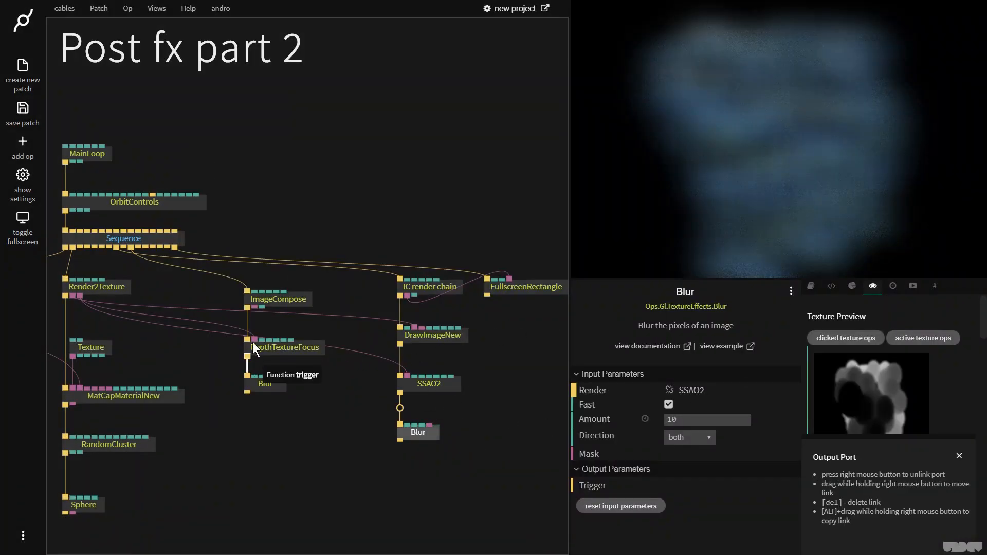
drag(254, 307, 419, 431)
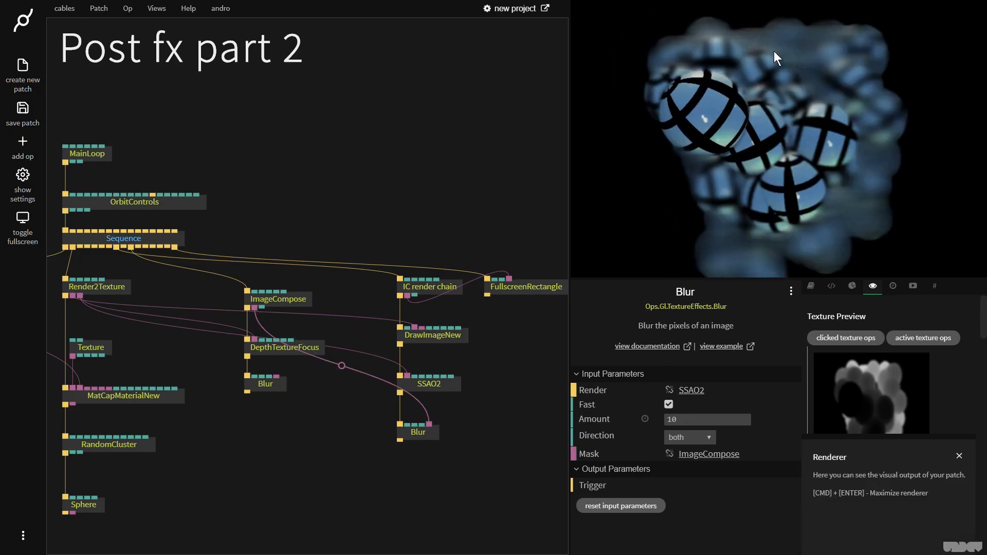
Step: Set the Amount to 3 on both the masked Blur below SSAO2 and the Blur below DepthTextureFocus
click(695, 419)
key(F11)
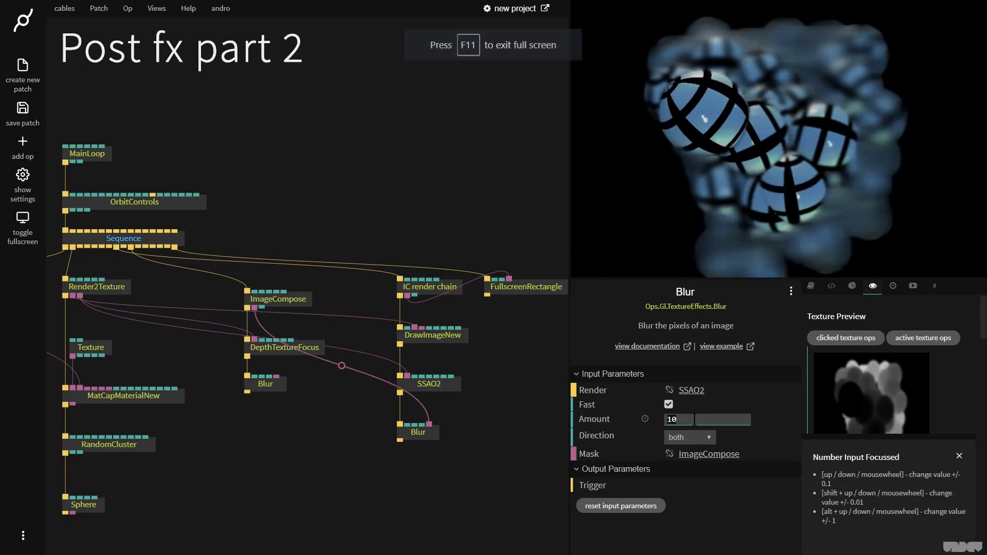
text(3)
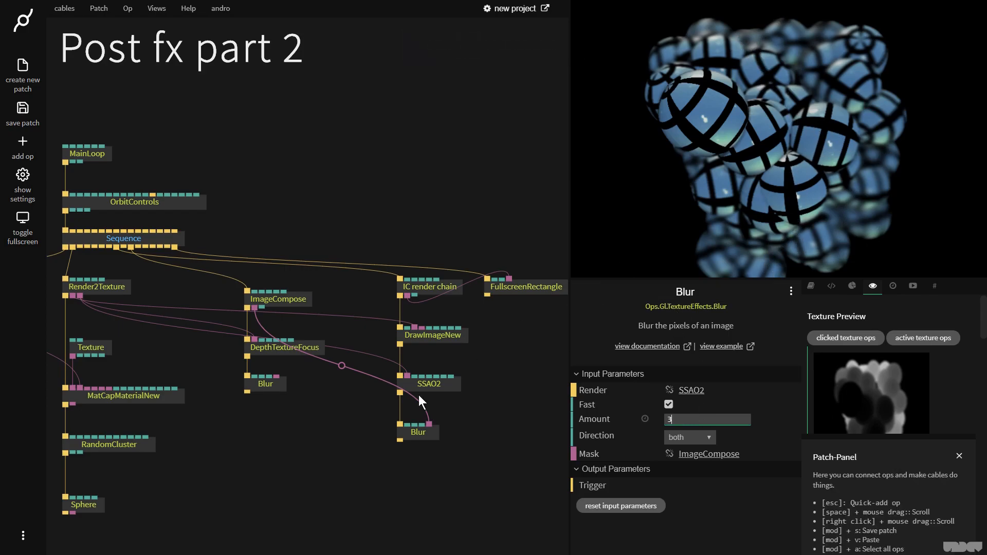
click(272, 384)
click(689, 421)
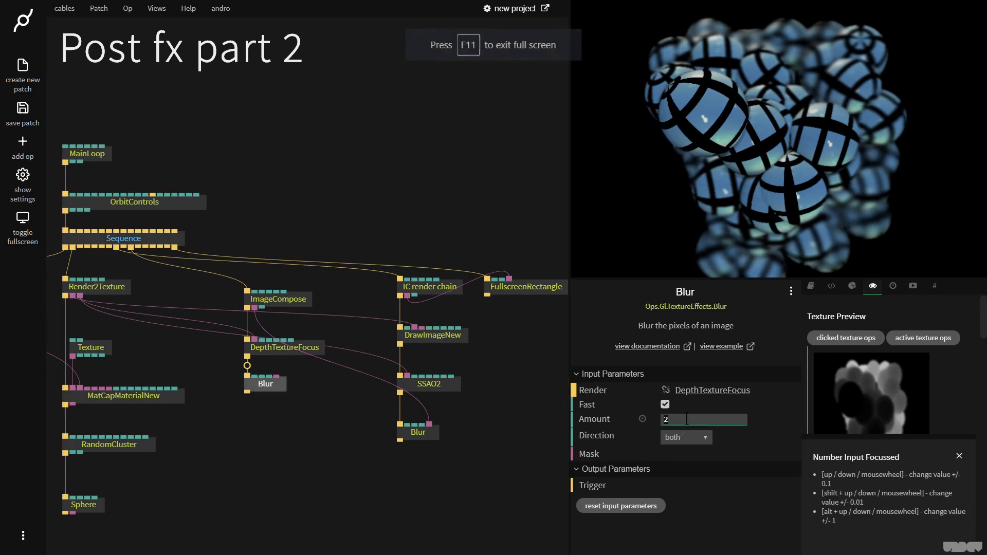
text(3)
click(429, 438)
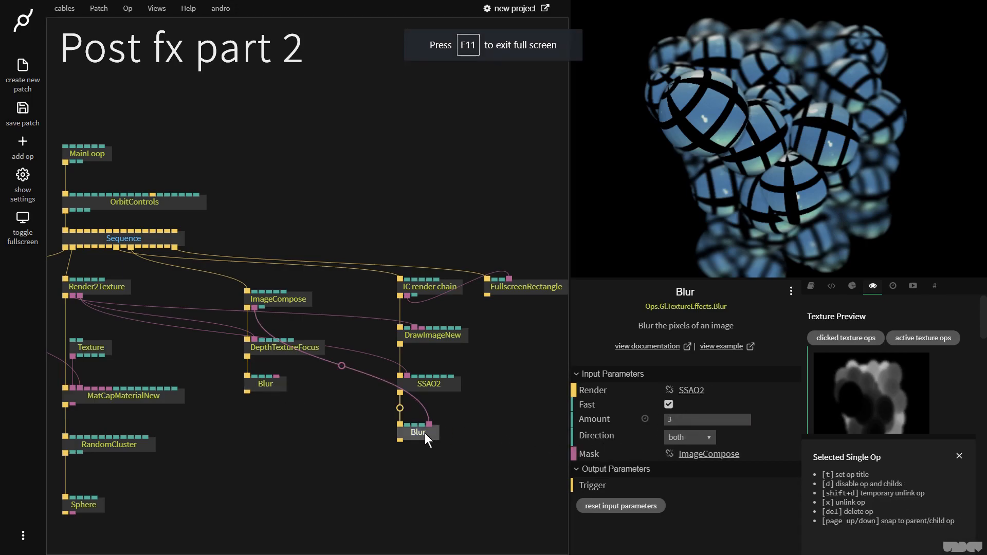
Step: Set the DepthTextureFocus Center to 0.569 and Width to 0.269, and check the depth blur from another angle
click(303, 349)
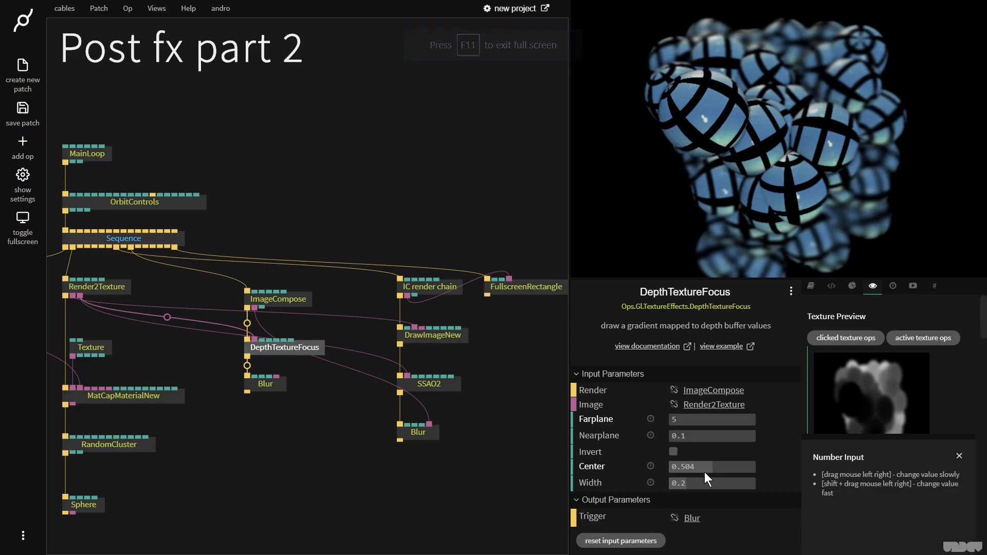
mouse_move(709, 466)
mouse_down()
mouse_move(702, 484)
mouse_move(722, 483)
mouse_move(700, 466)
mouse_move(719, 466)
mouse_up()
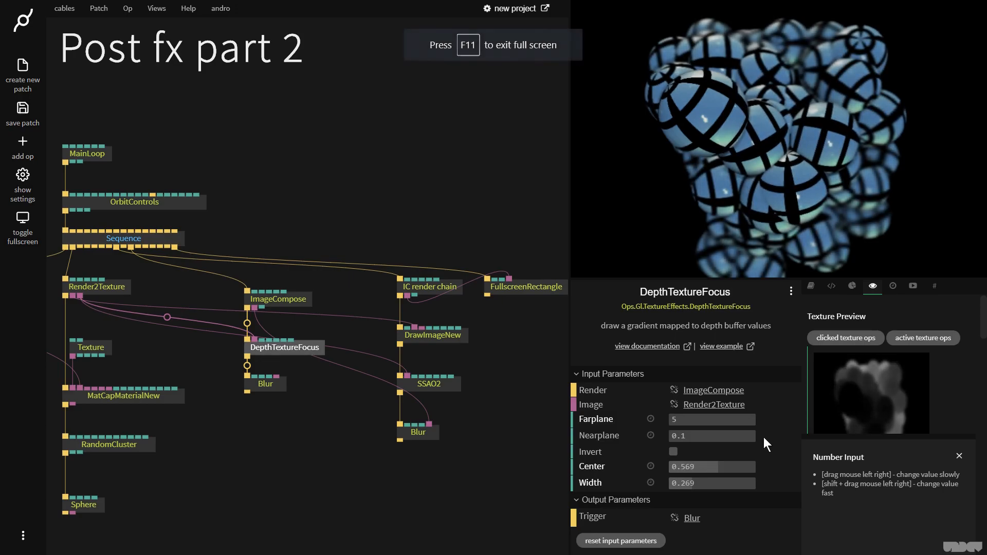
drag(785, 222, 783, 161)
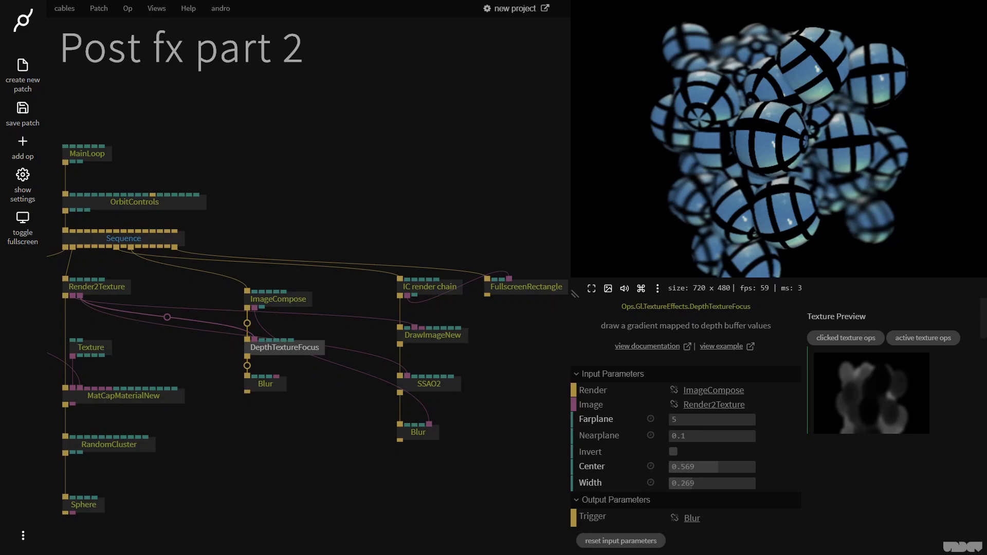
click(403, 183)
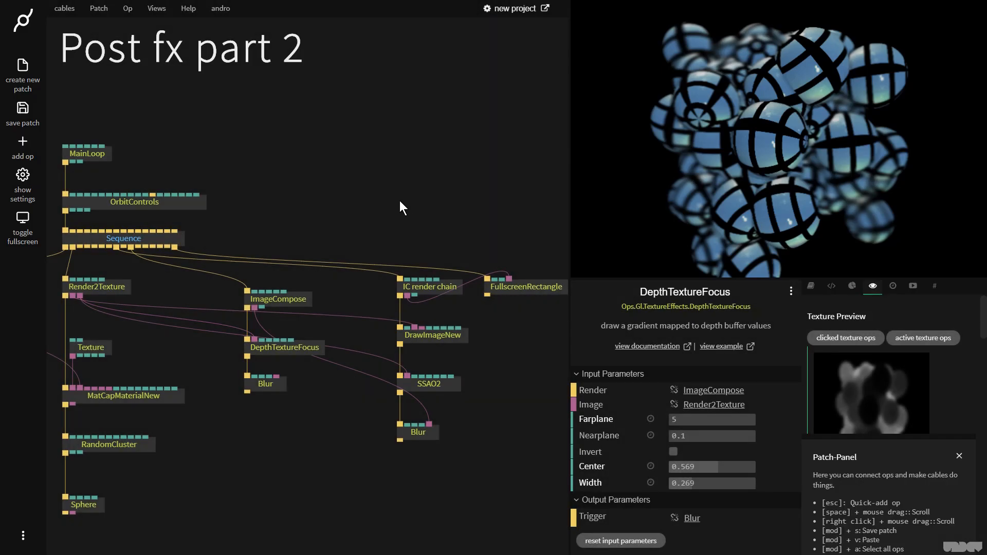
Step: Move the IC render chain branch and FullscreenRectangle farther away from the depth ImageCompose branch
drag(387, 185, 291, 179)
drag(283, 248, 488, 462)
drag(337, 282, 418, 282)
click(466, 383)
Step: Rename the masked Blur below SSAO2 as DI DOF
click(408, 430)
click(671, 291)
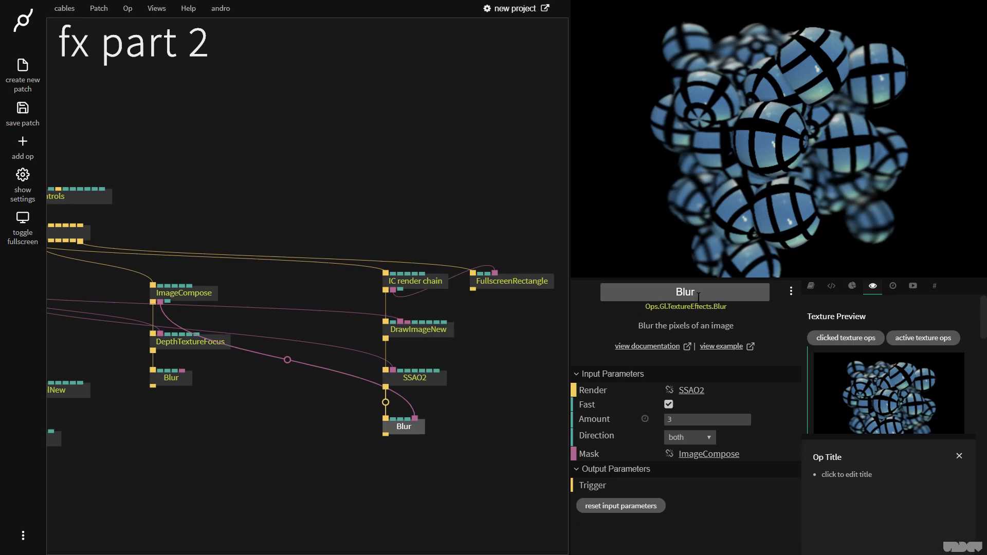
text(Dl)
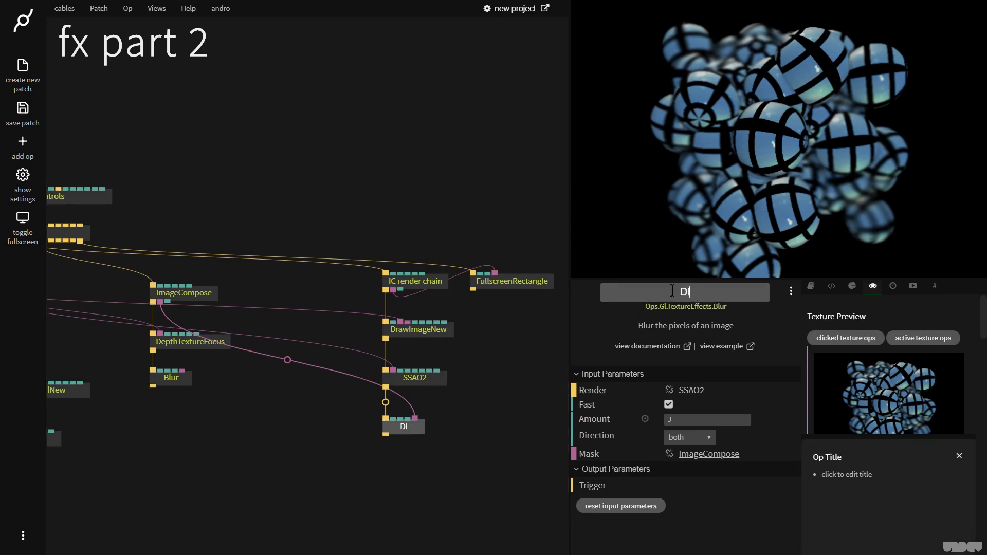
text( DOF)
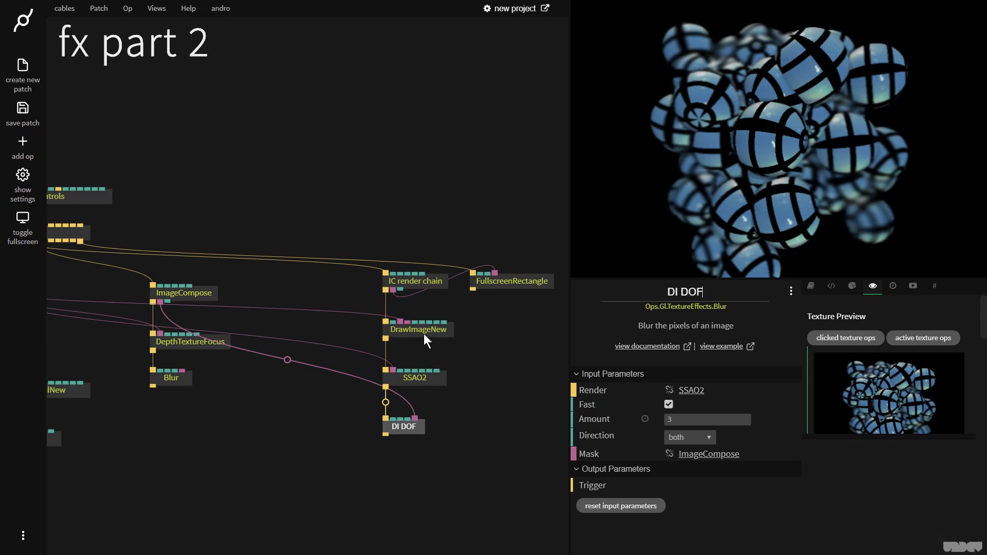
Step: Rename the DrawImageNew below IC render chain as DI original
click(420, 330)
click(690, 292)
text(DI original)
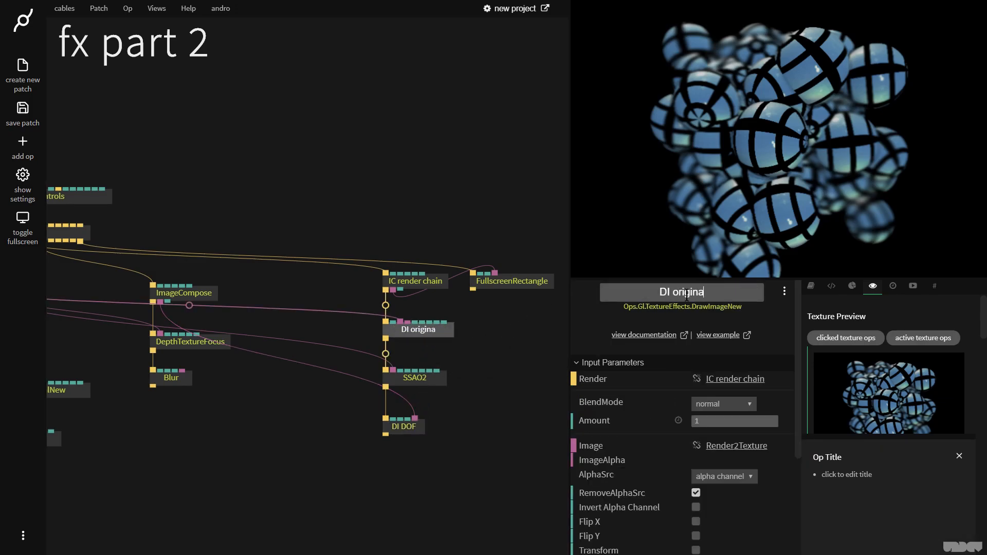
key(Return)
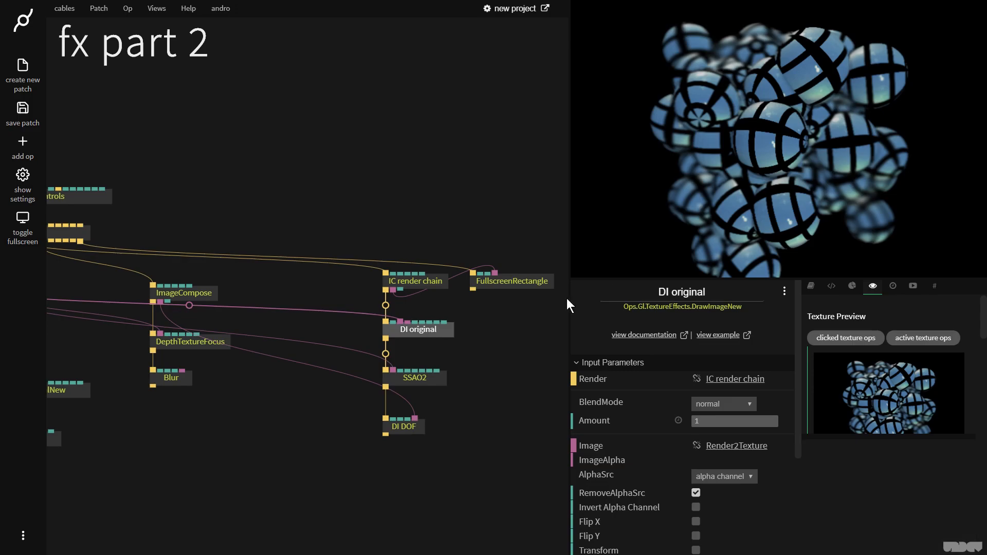
click(434, 478)
Step: Add an ImageCompose from a free Sequence output between the depth ImageCompose and IC render chain
drag(258, 373, 377, 346)
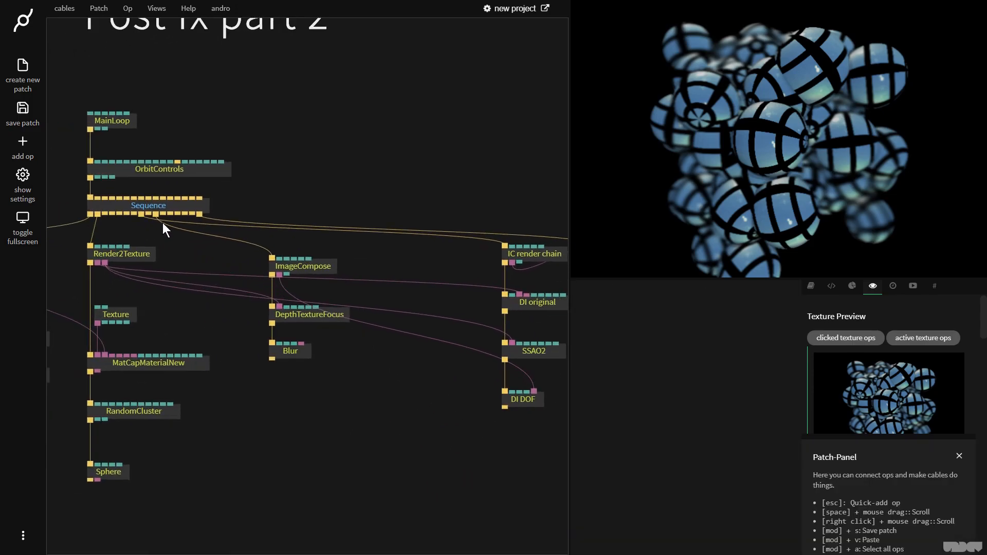
drag(169, 212, 403, 261)
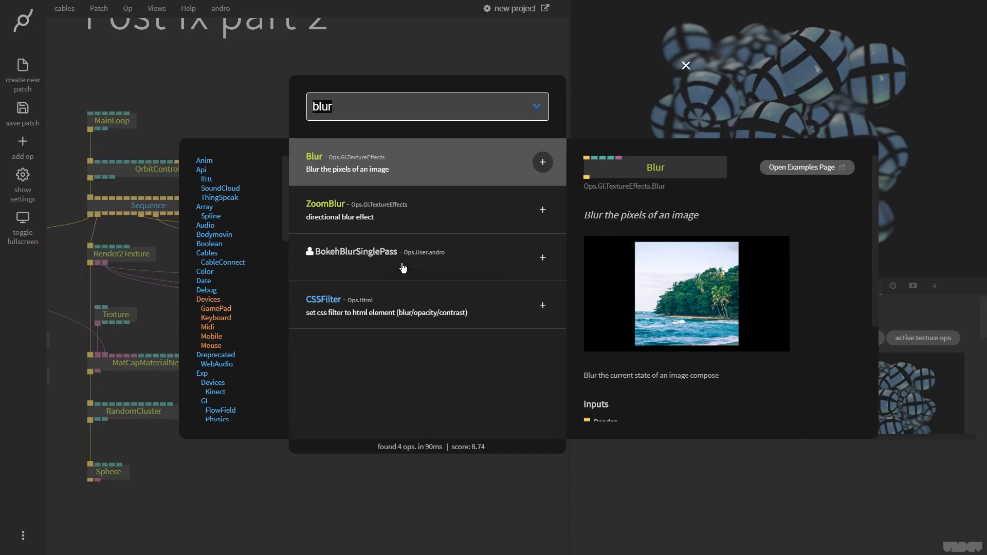
text(image)
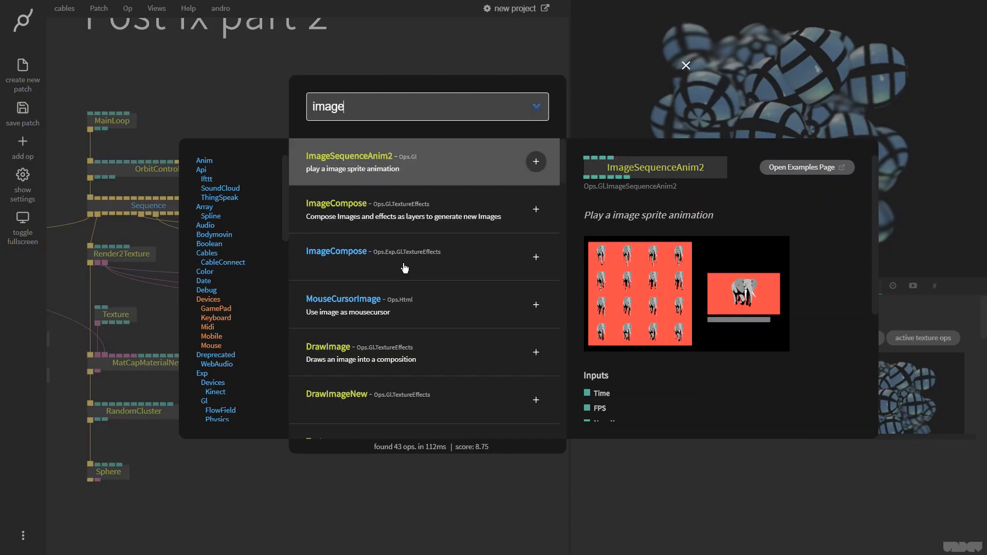
key(Down)
key(Return)
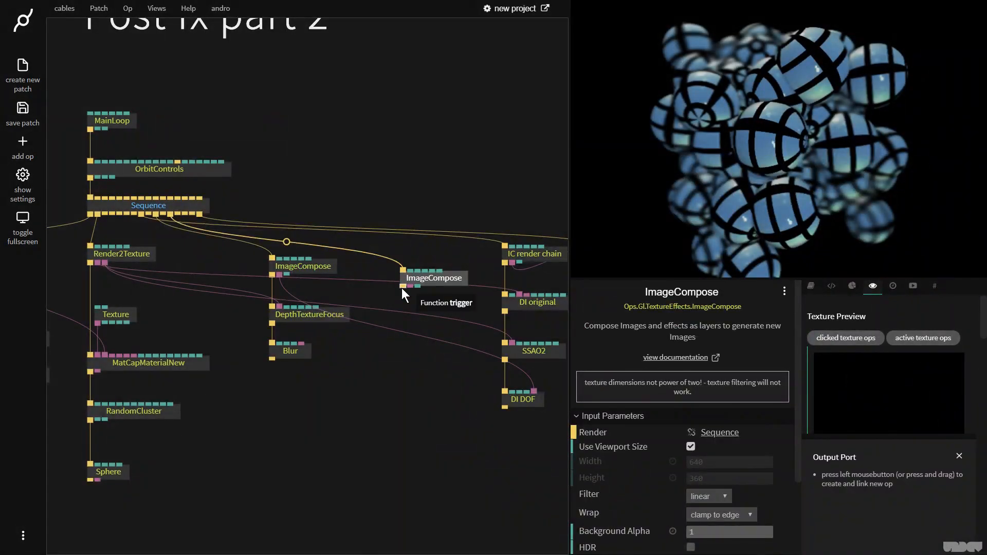
Step: Add a DrawImageNew below the new ImageCompose and a LumaKey below that
click(403, 287)
text(drawi)
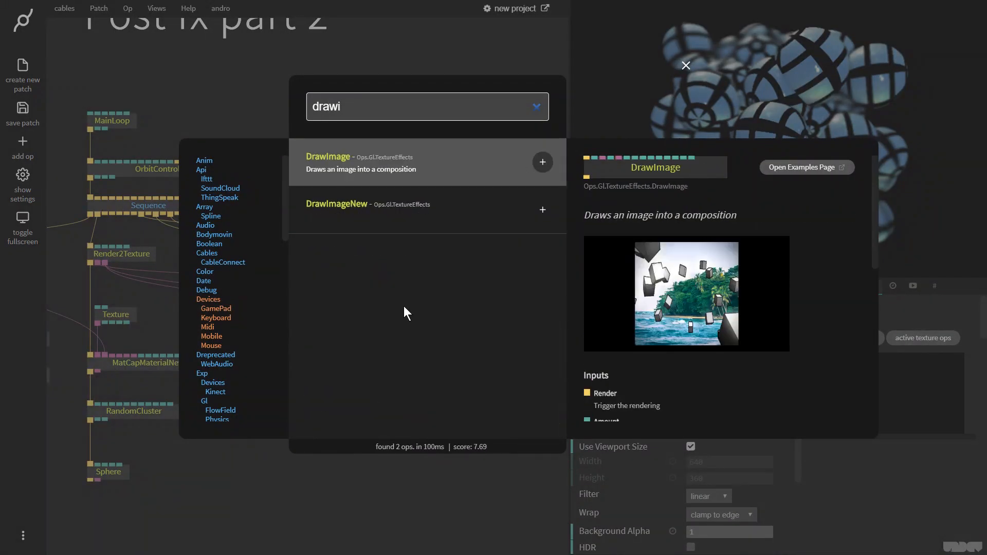
key(Down)
key(Return)
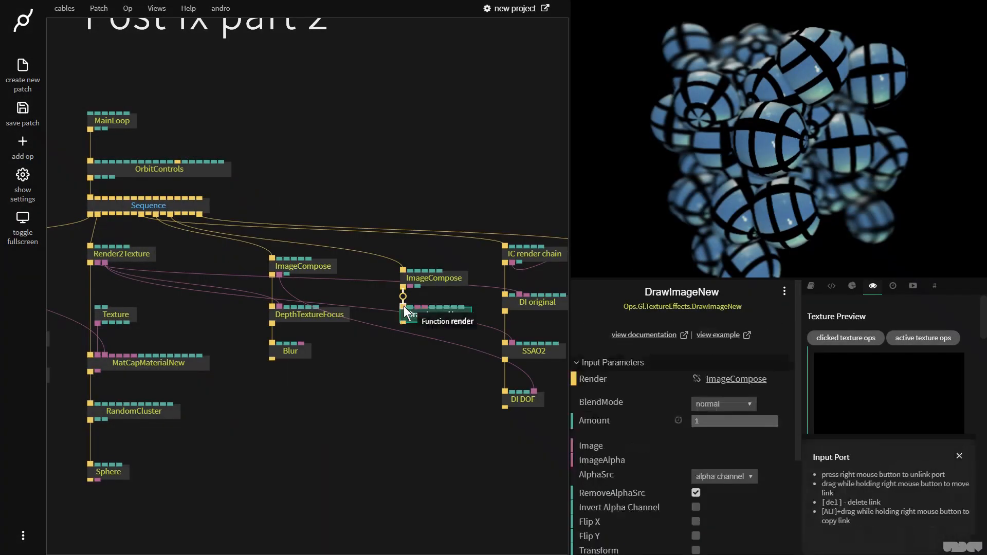
click(402, 323)
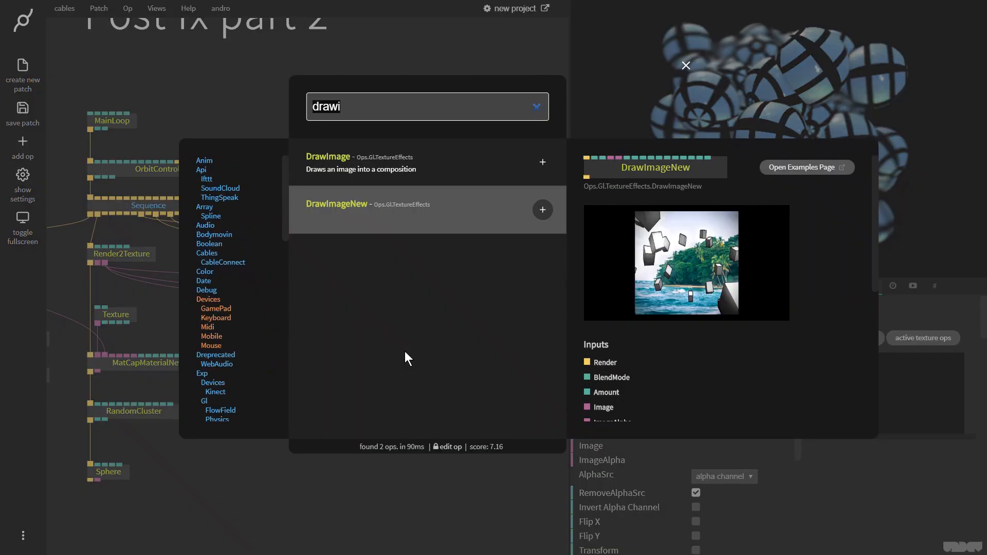
text(lumakey)
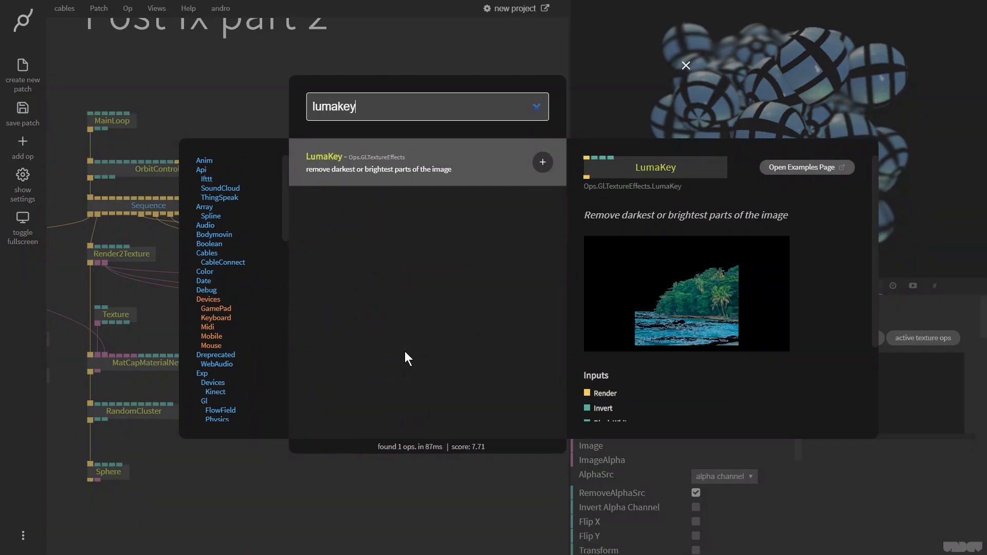
key(Return)
Step: Link the new ImageCompose's texture to FullscreenRectangle in place of IC render chain, and Render2Texture's color texture to the new DrawImageNew
drag(361, 406, 266, 425)
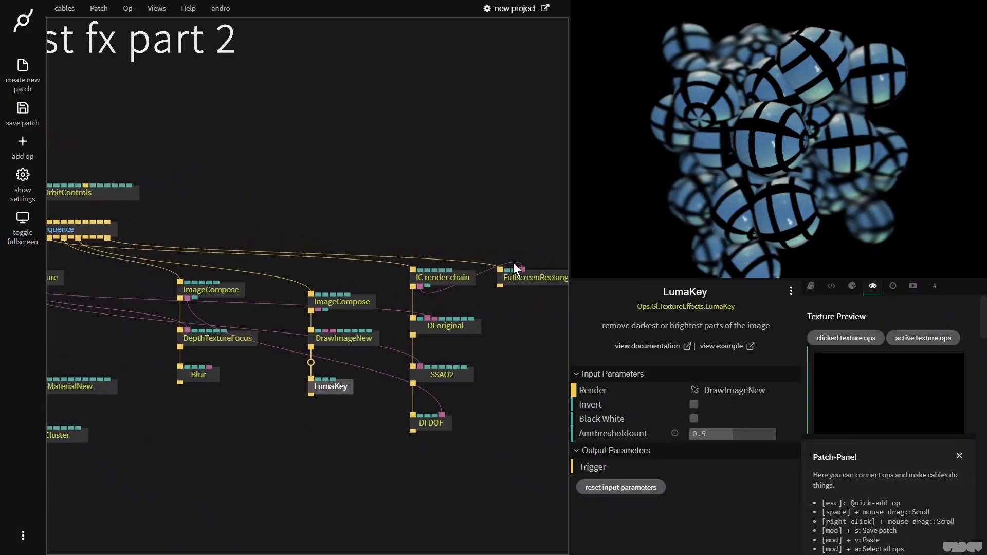
right_click(522, 264)
drag(321, 301, 540, 274)
drag(363, 411, 477, 433)
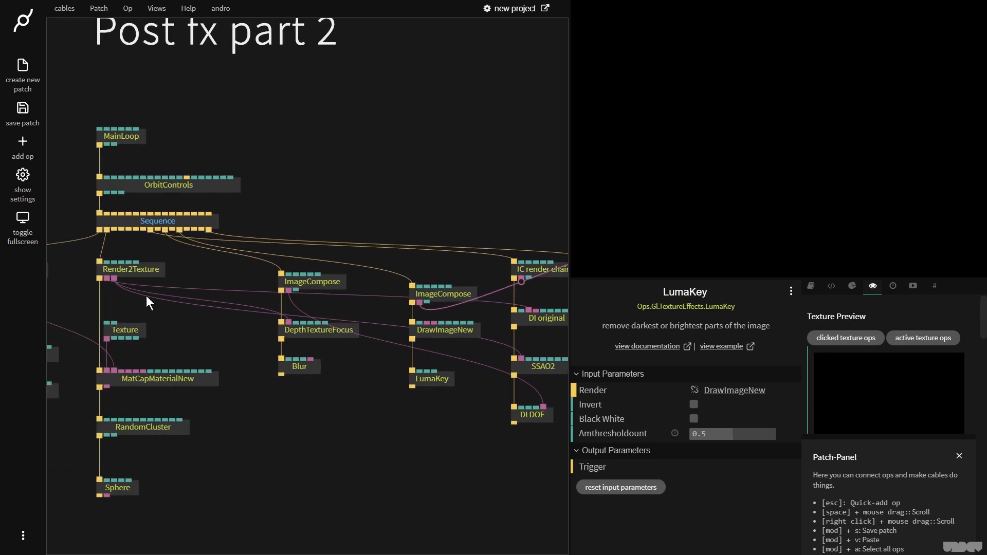
drag(107, 279, 469, 315)
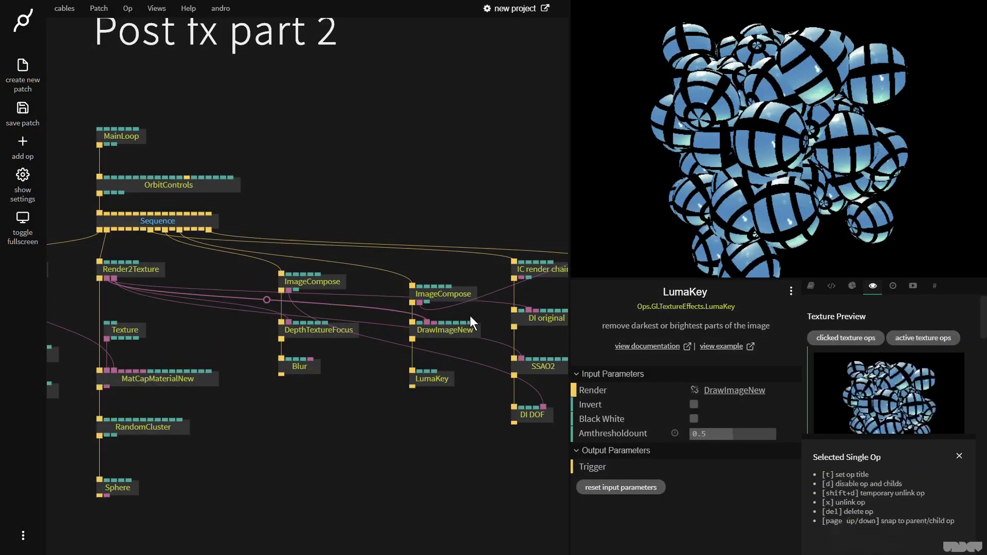
Step: Set LumaKey's Amthresholdount to 0.805 and add a Blur with Amount 4 below it
drag(720, 434, 764, 434)
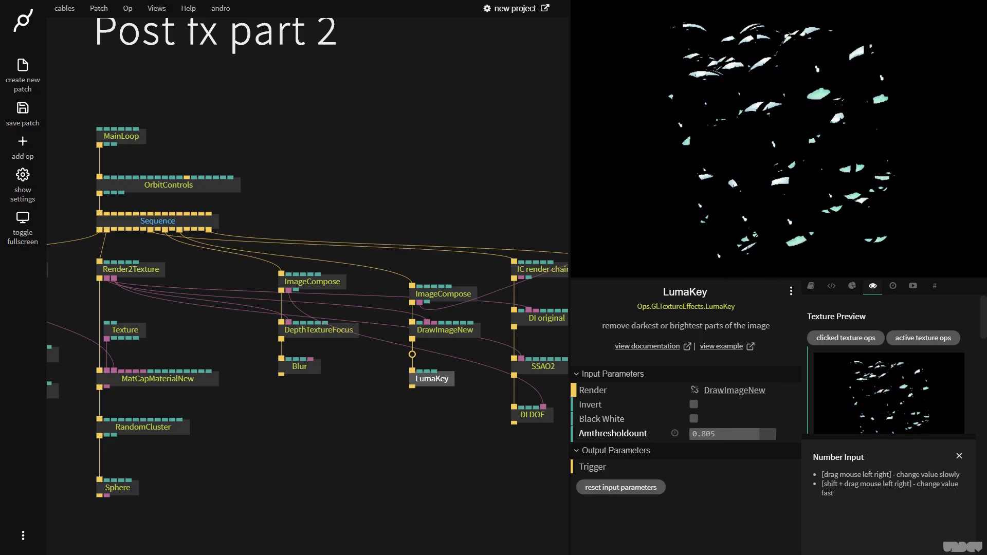
click(437, 456)
drag(411, 386, 414, 419)
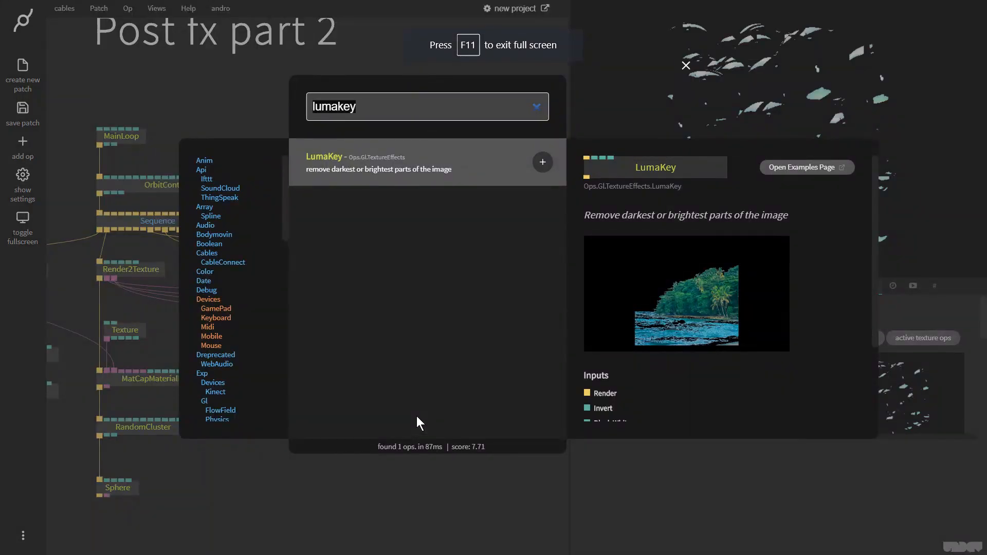
text(blur)
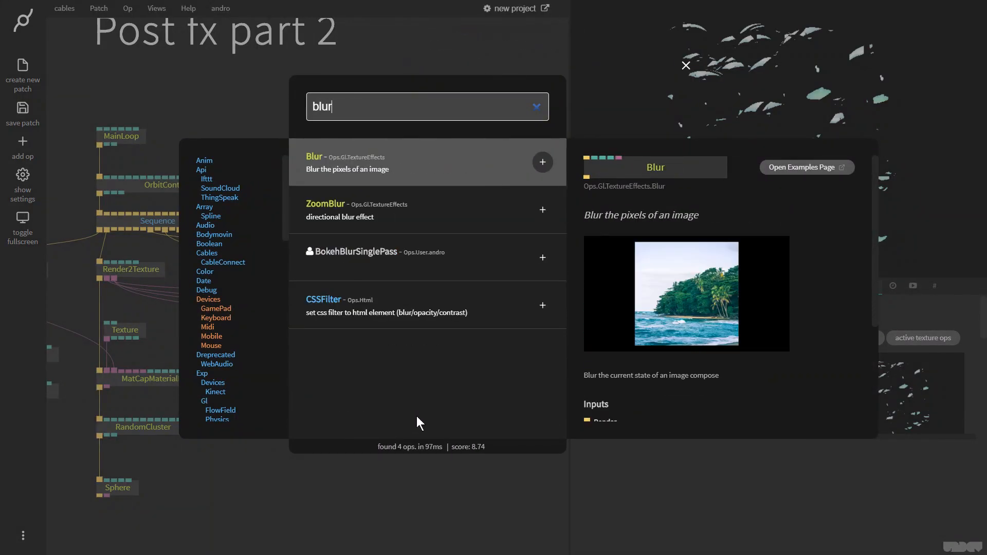
key(Return)
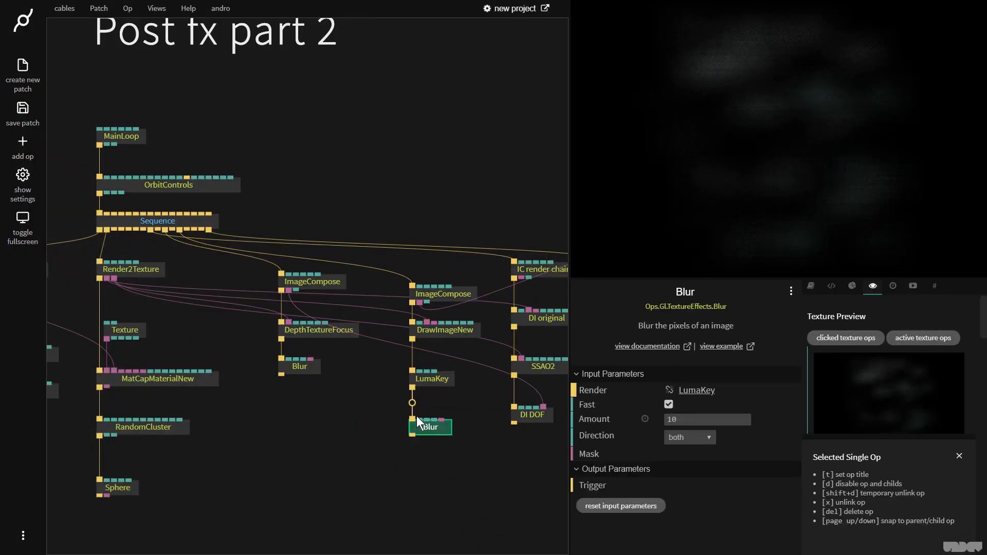
click(697, 419)
text(4)
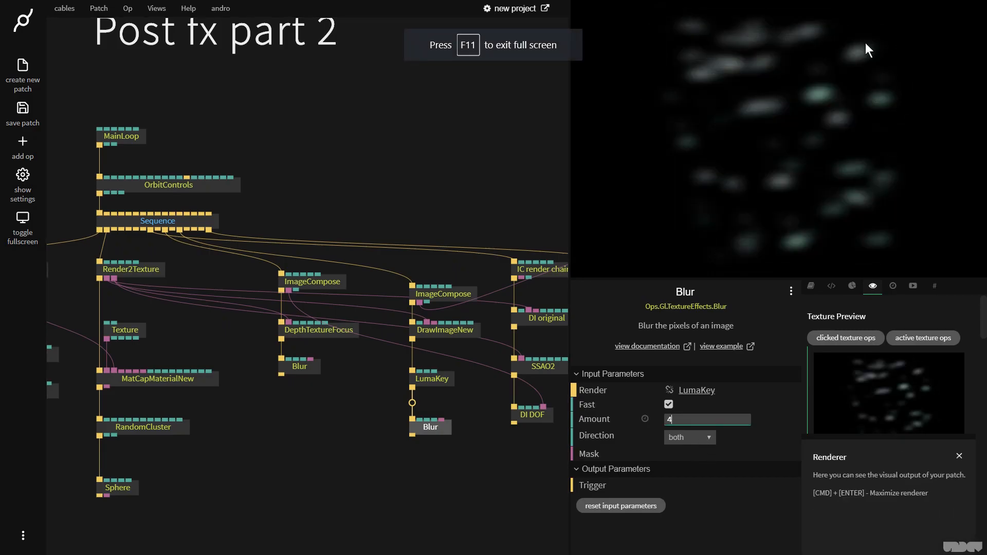
Step: Add a DrawImageNew op below DI DOF in the IC render chain
drag(432, 468, 277, 494)
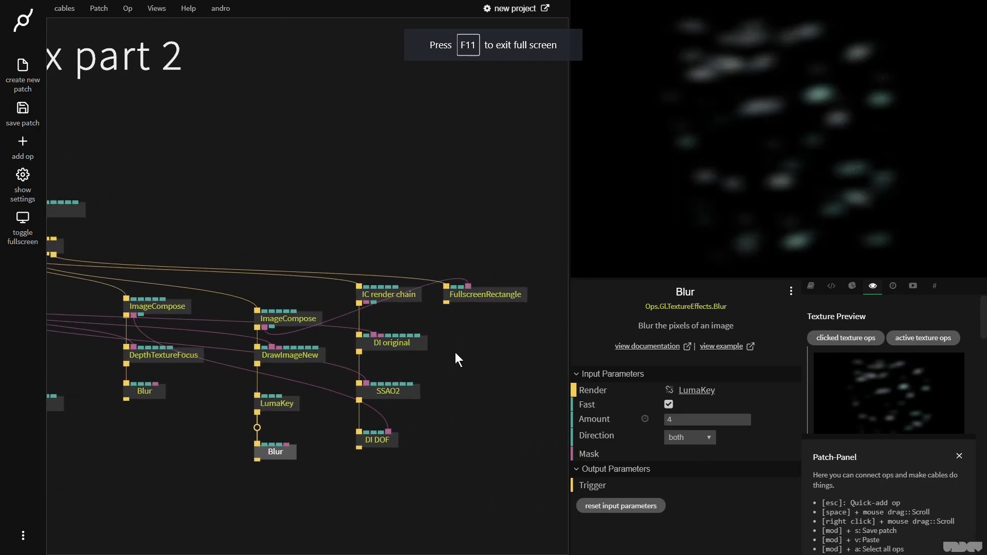
click(352, 462)
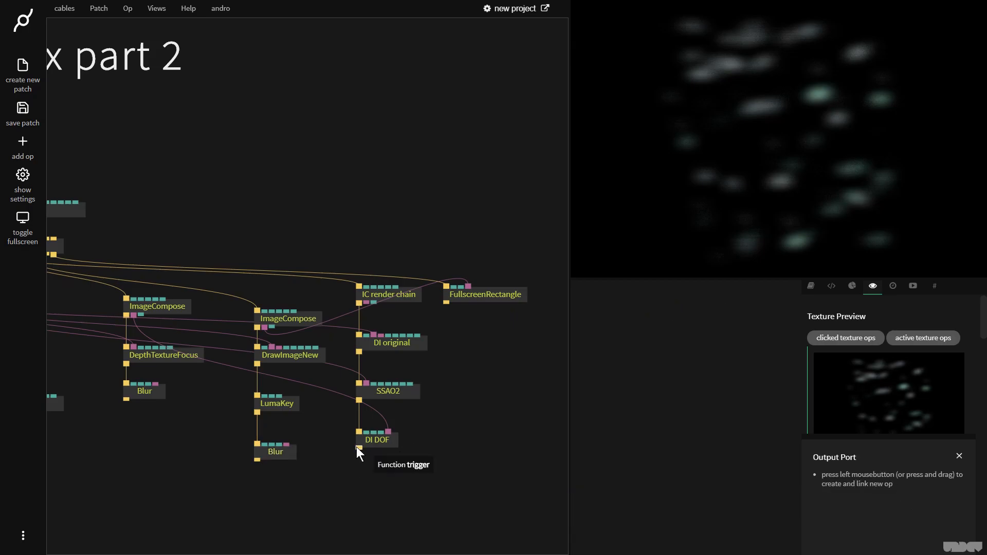
drag(358, 446, 363, 478)
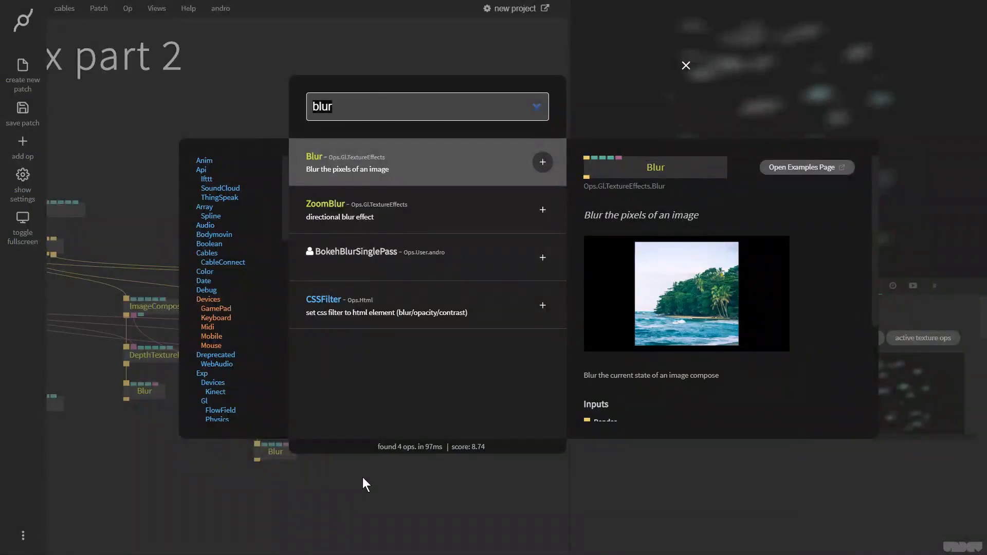
text(draw)
key(Down)
key(Down)
key(Down)
key(Return)
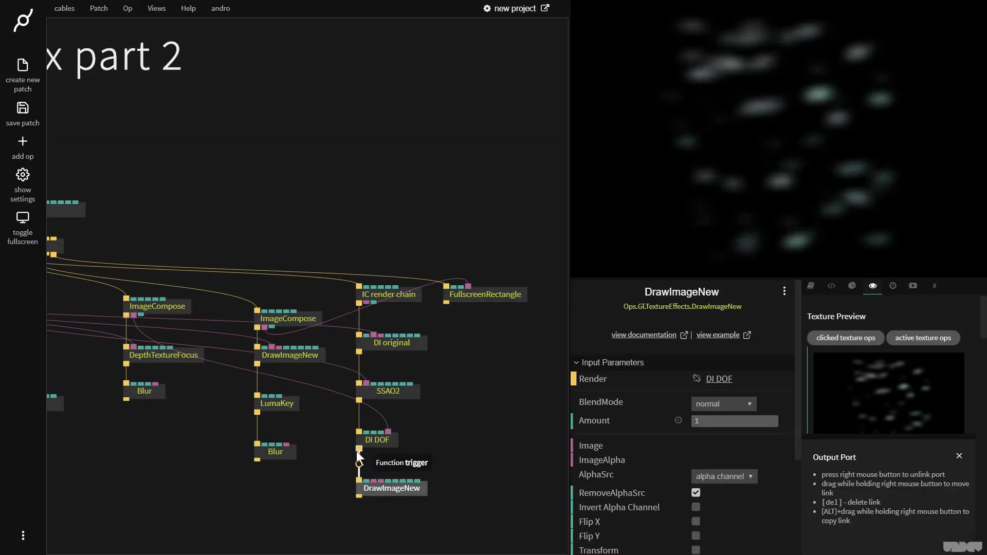
Step: Reconnect IC render chain's texture to FullscreenRectangle, and link the LumaKey branch's ImageCompose texture to the Image input of the DrawImageNew below DI DOF
drag(467, 288, 439, 215)
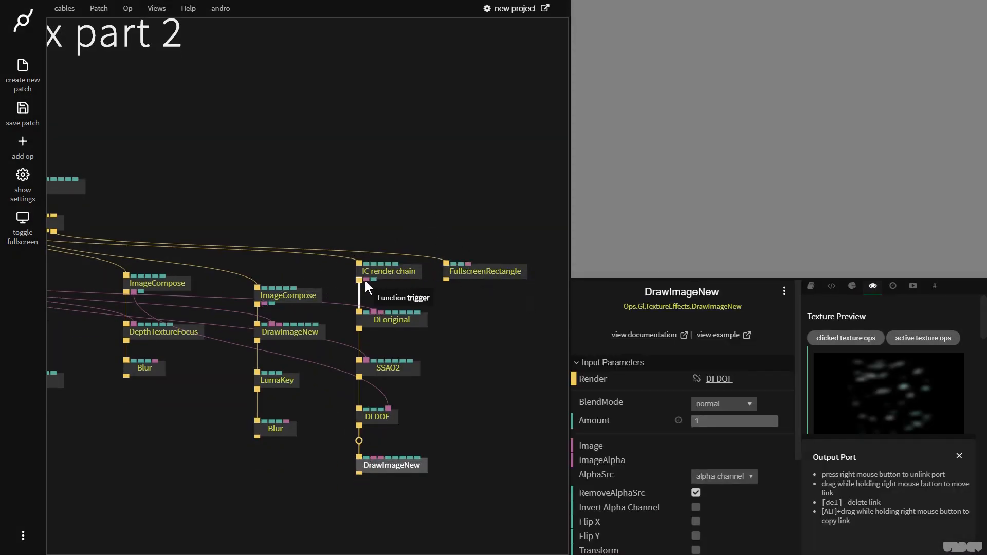
drag(368, 279, 478, 271)
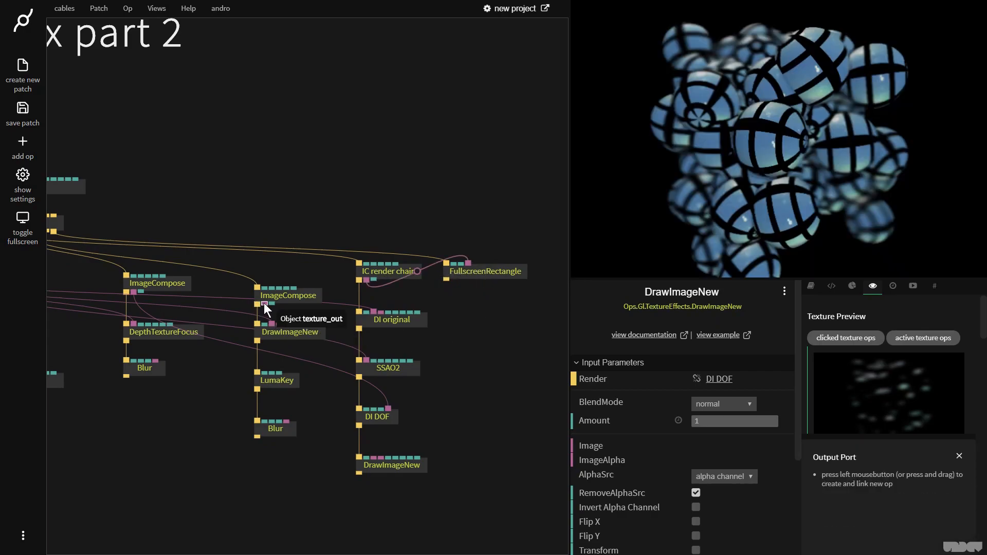
drag(265, 304, 402, 467)
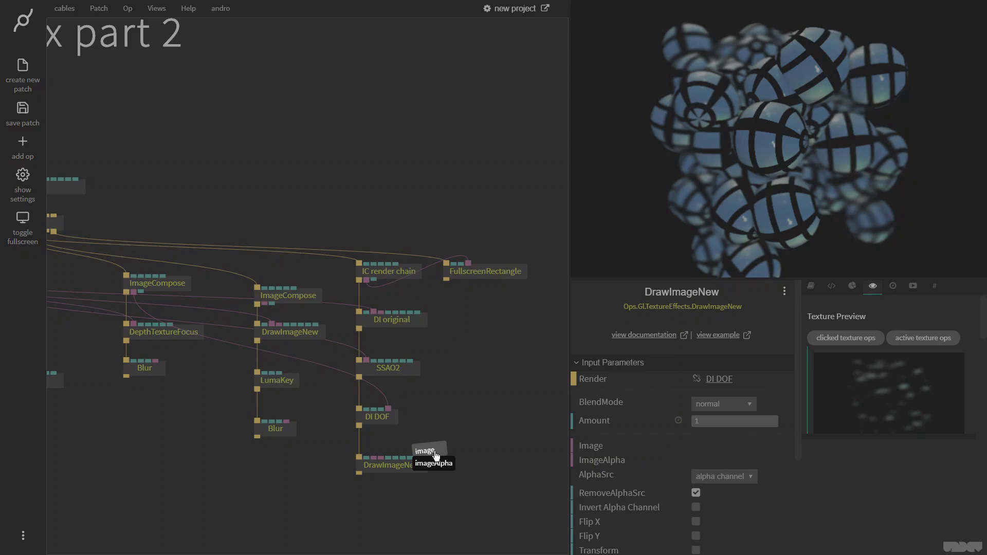
click(434, 452)
click(405, 467)
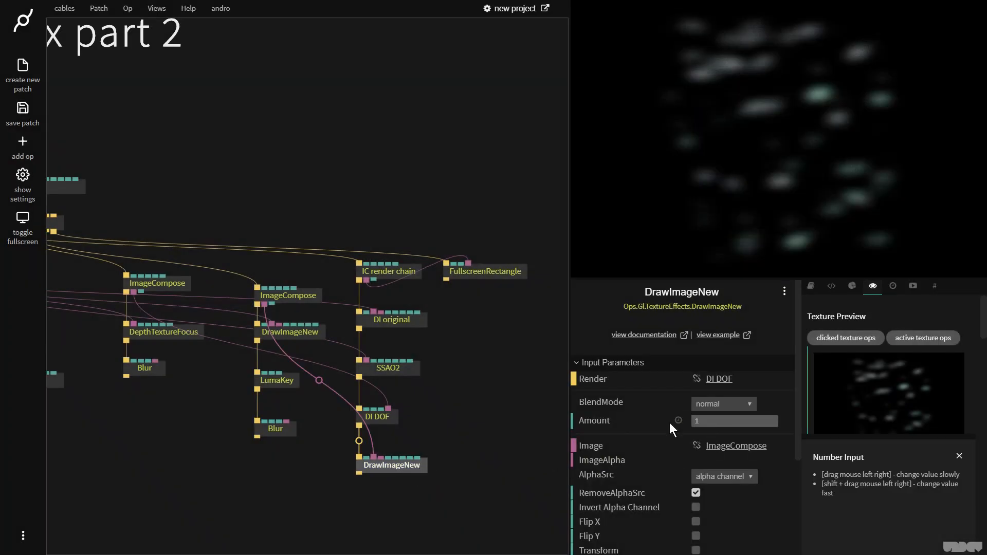
Step: Set the BlendMode of the DrawImageNew below DI DOF to screen and rename the op as DI Bloom
click(712, 405)
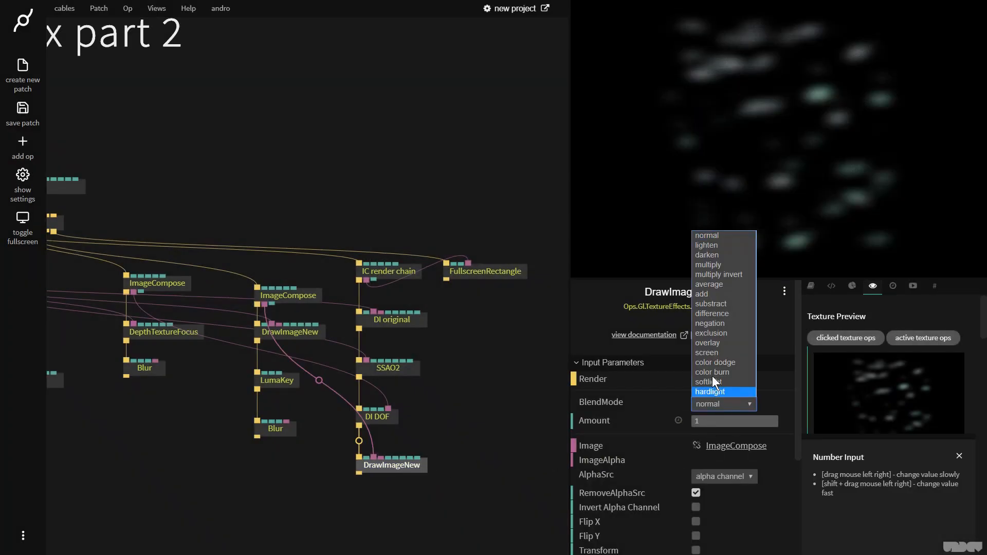
click(708, 356)
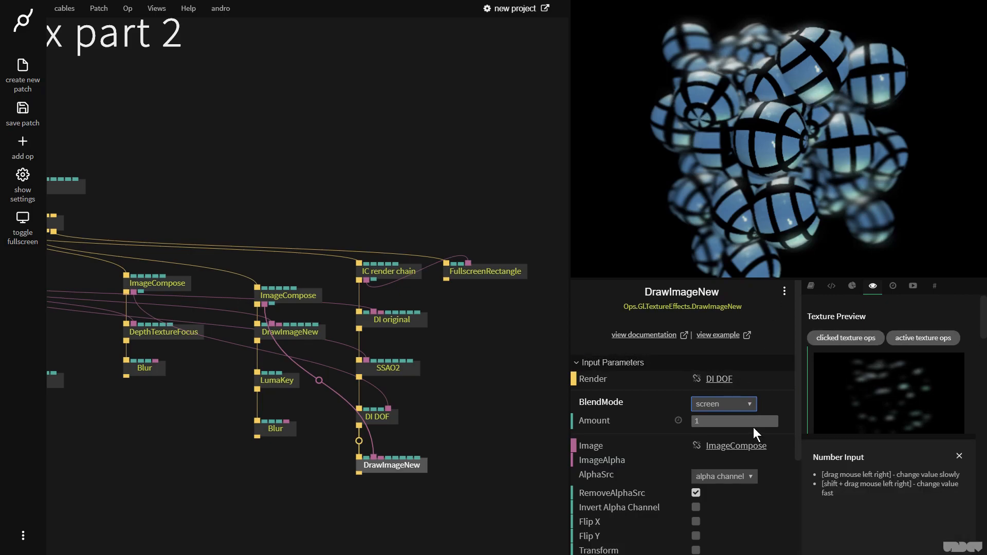
drag(735, 421, 778, 421)
key(F11)
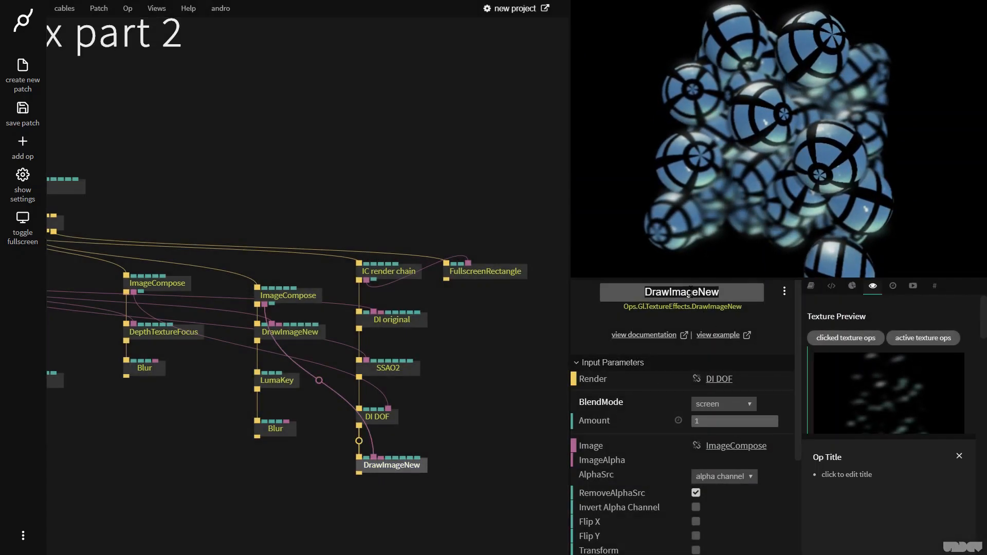
text(DI Bloom)
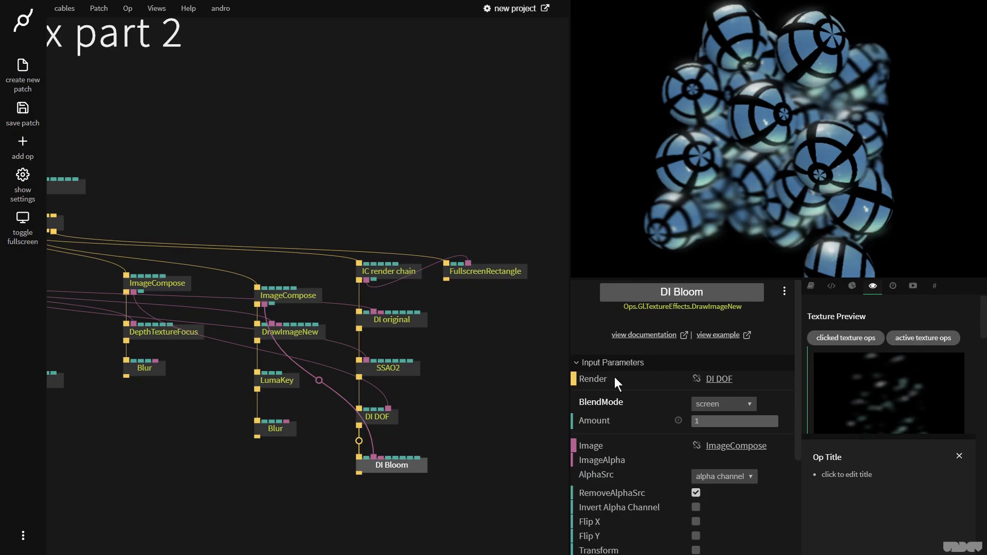
Step: Disable and re-enable SSAO2 with its child ops to compare the render without and with the effects
drag(233, 466, 225, 421)
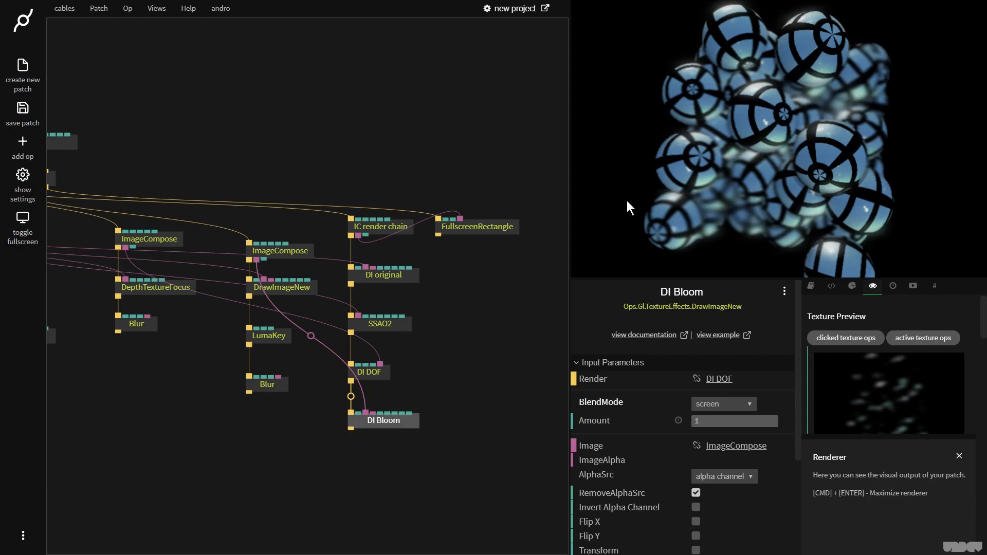
click(393, 322)
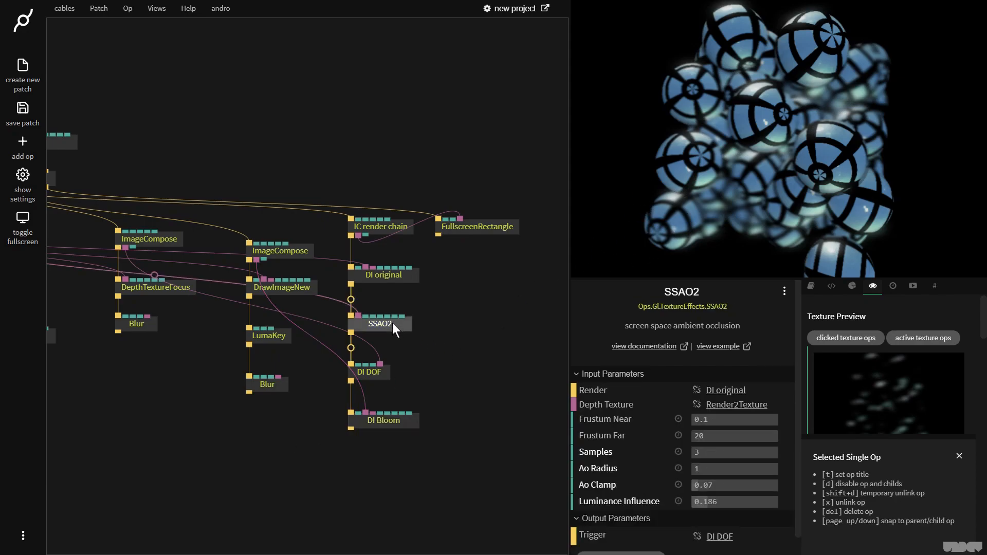
key(d)
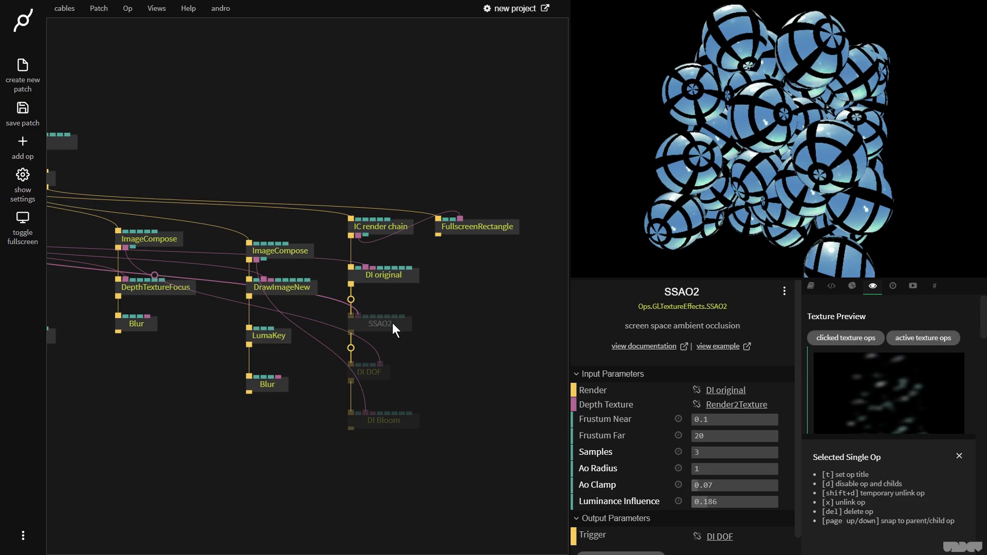
key(d)
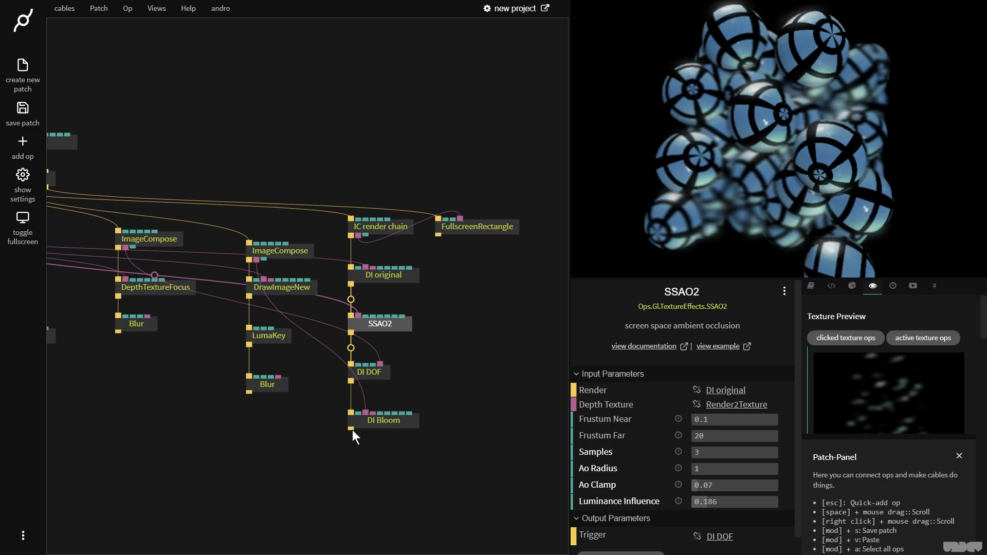
Step: Add a Noise texture effect below DI Bloom and turn off its Animated option
drag(351, 428, 353, 458)
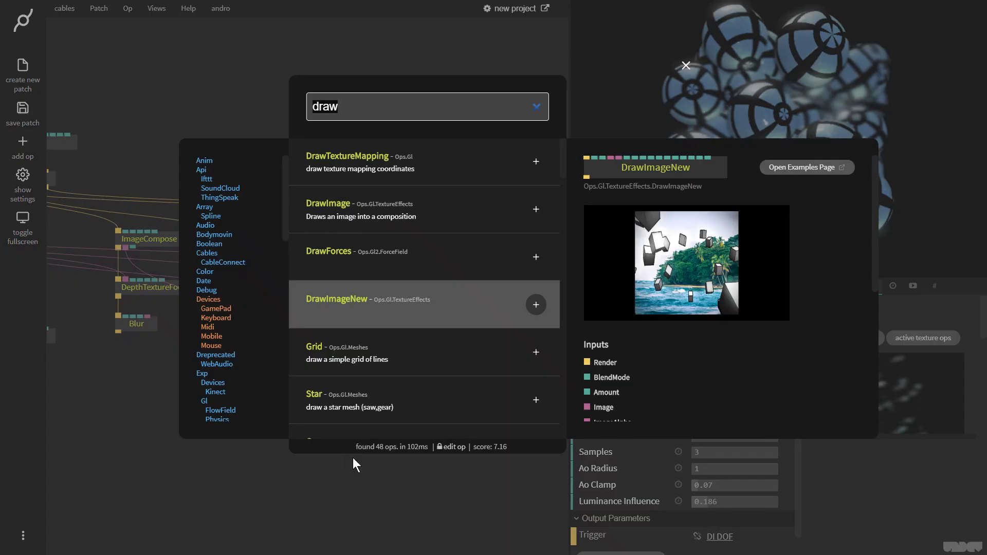
text(noise)
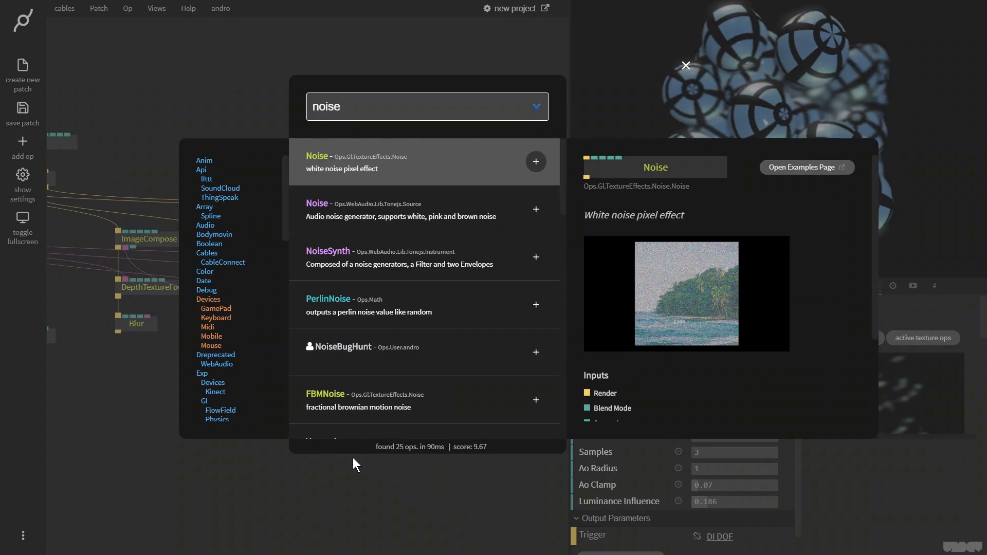
key(Return)
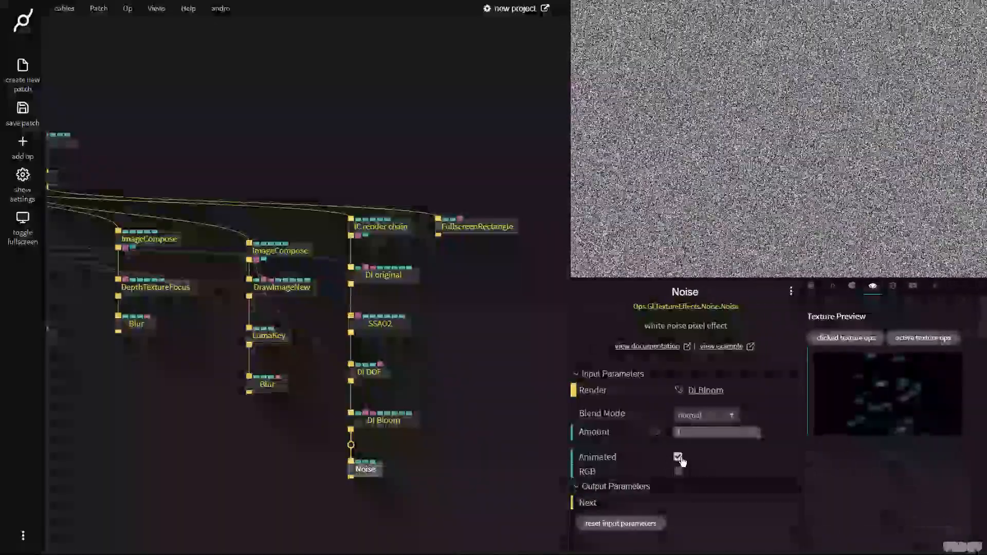
click(677, 457)
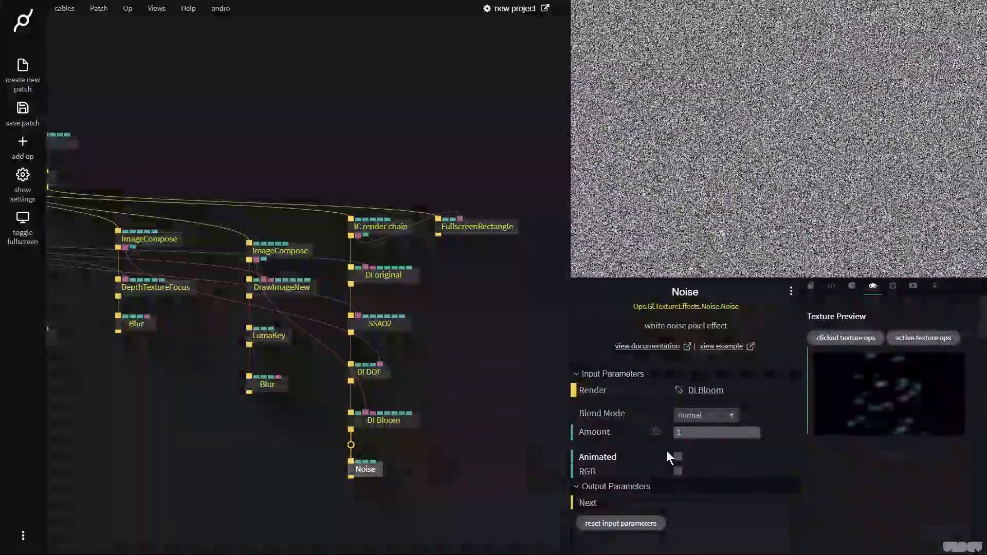
Step: Set the Noise op's Blend Mode to add and its Amount to 0.07
drag(717, 432, 694, 433)
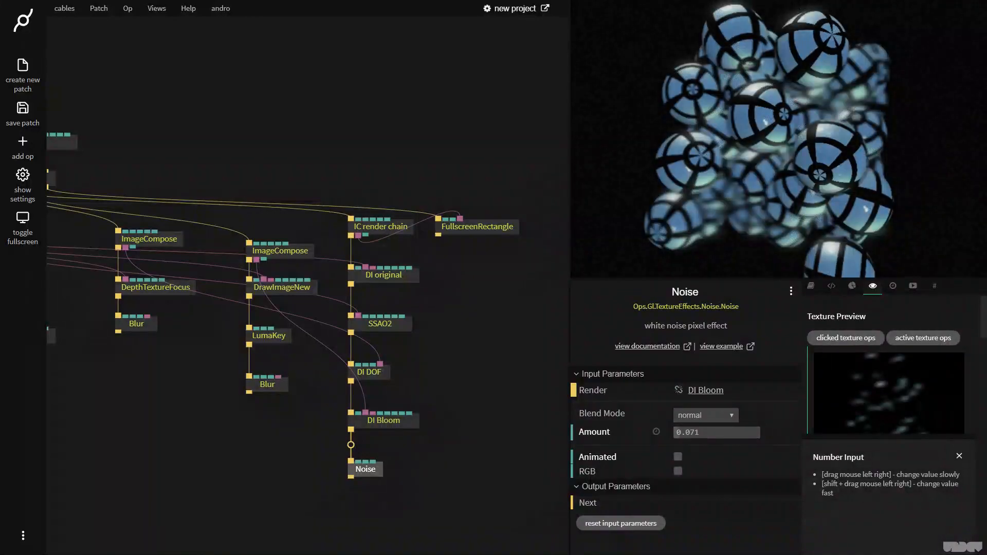
click(714, 415)
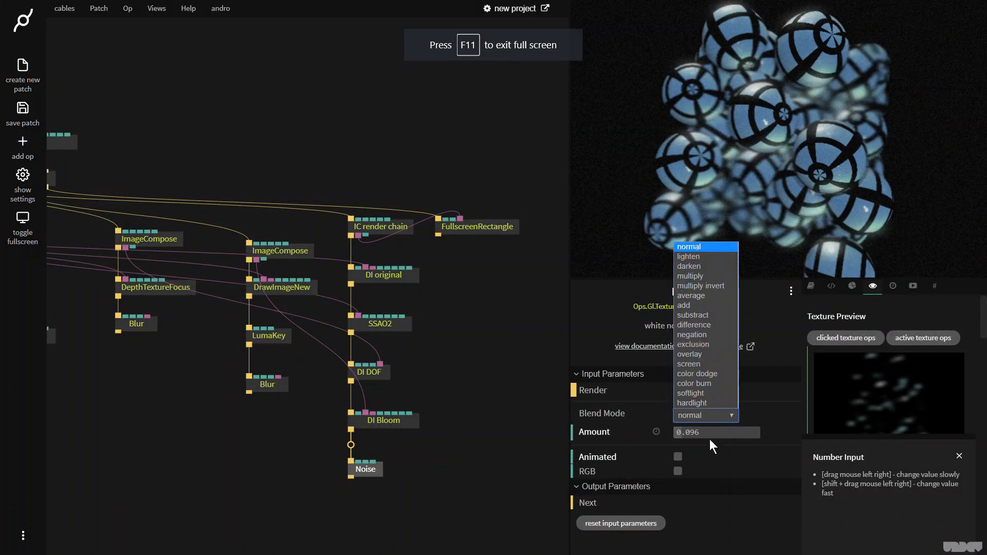
click(693, 304)
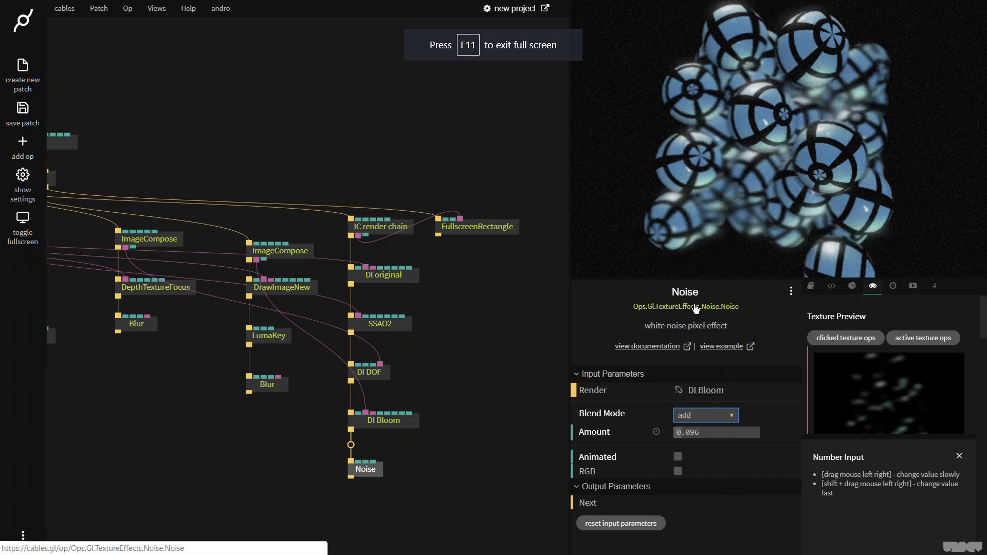
drag(684, 432, 732, 432)
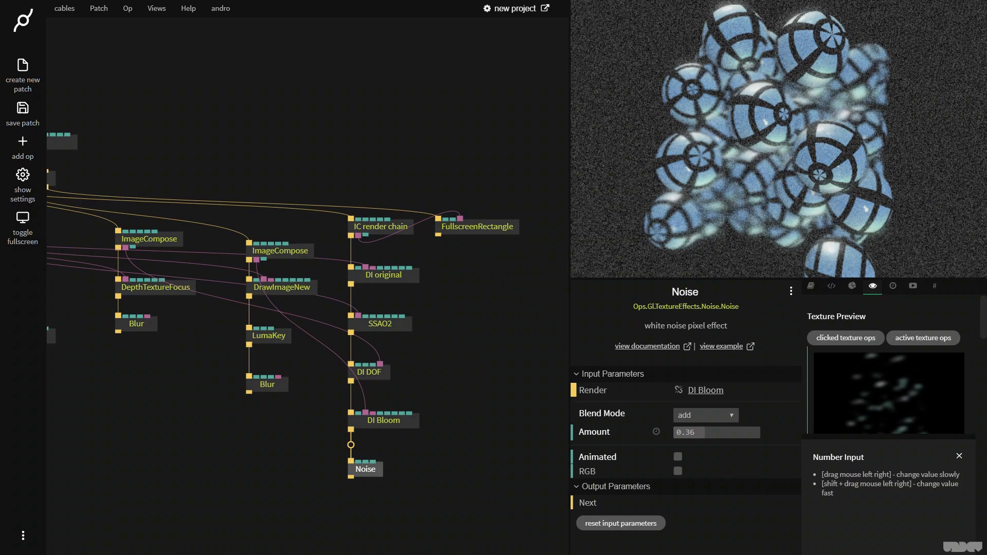
drag(719, 432, 689, 433)
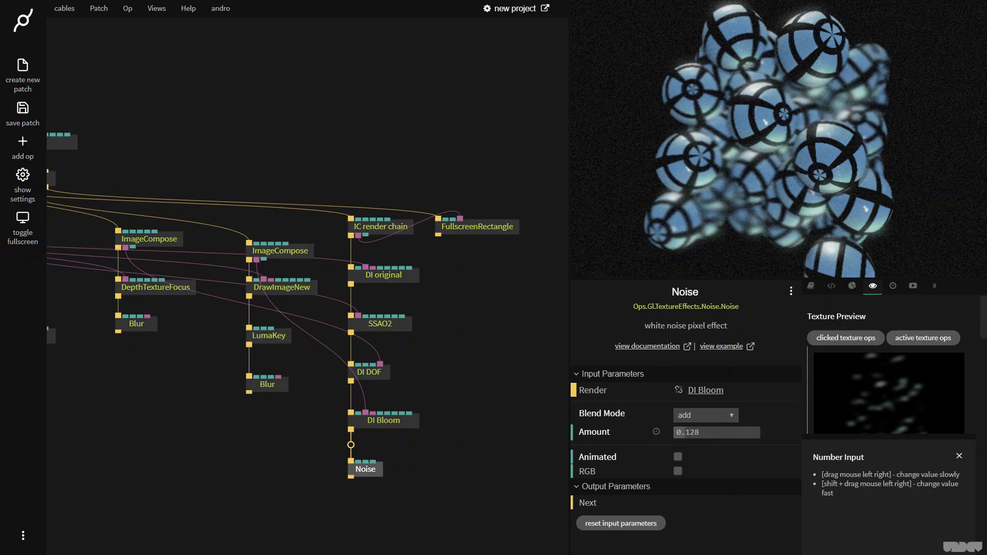
click(692, 432)
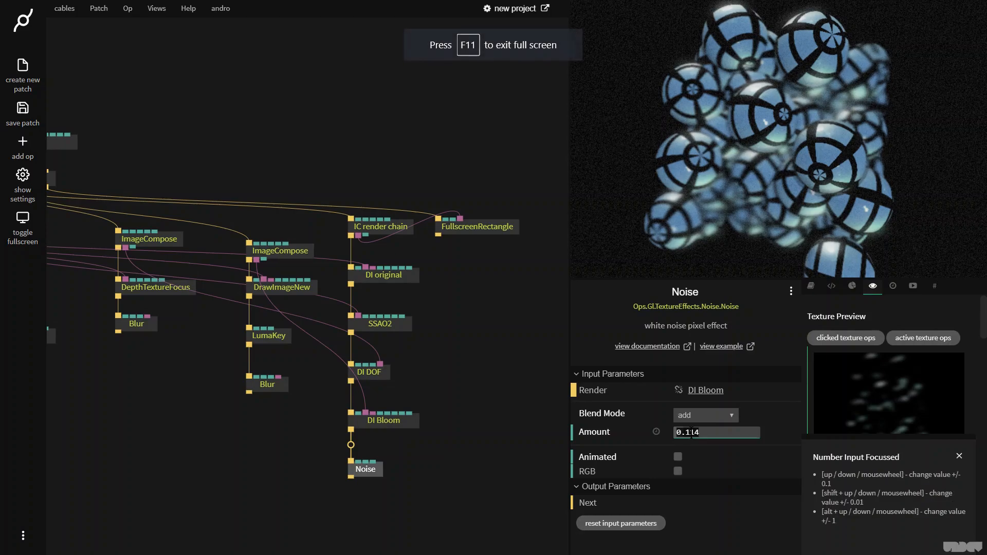
key(Delete)
key(Delete)
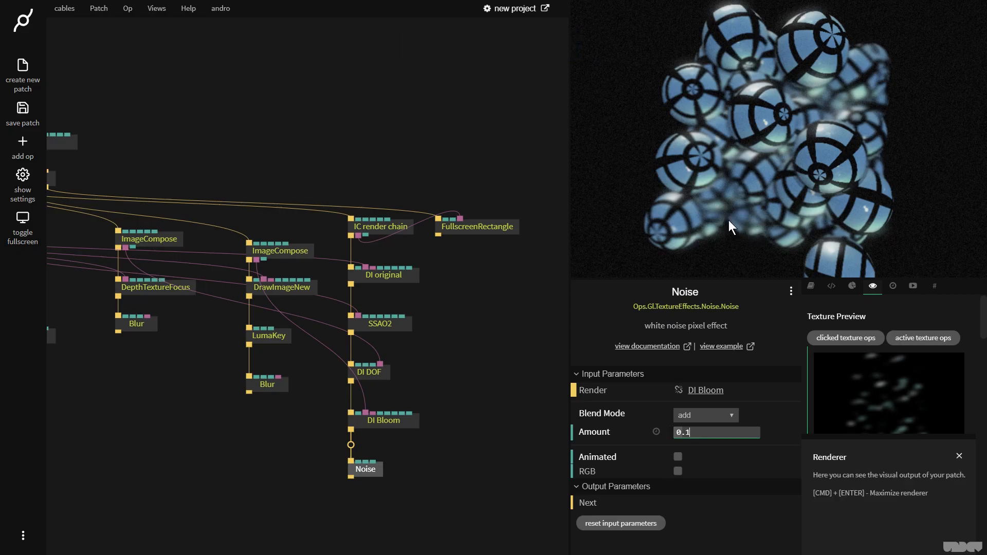
key(BackSpace)
text(07)
mouse_move(800, 149)
mouse_down()
mouse_move(714, 147)
mouse_move(749, 118)
mouse_move(772, 126)
mouse_move(791, 156)
mouse_up()
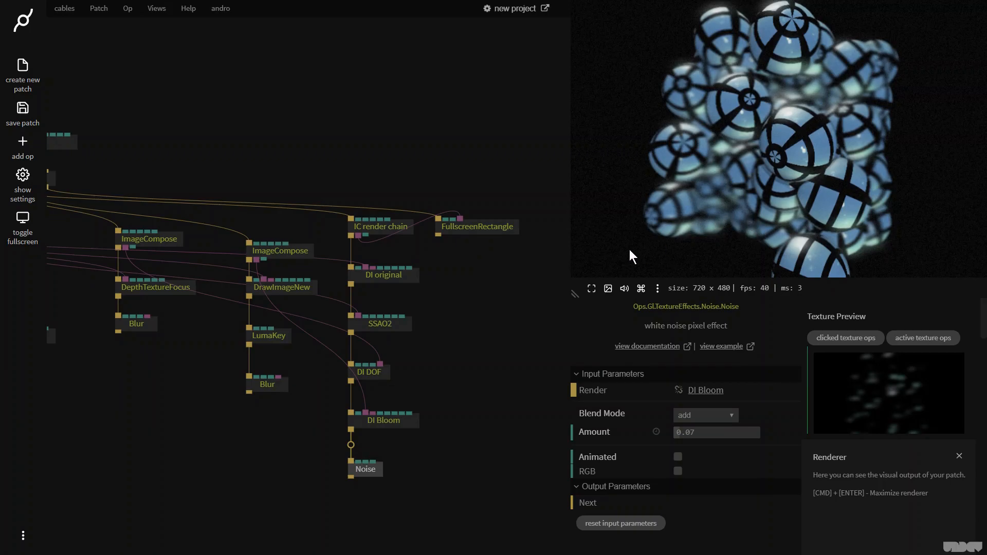
Step: Add the GammaCorrection op from Ops.Gl.TextureEffects below Noise
scroll(480, 299, down, 5)
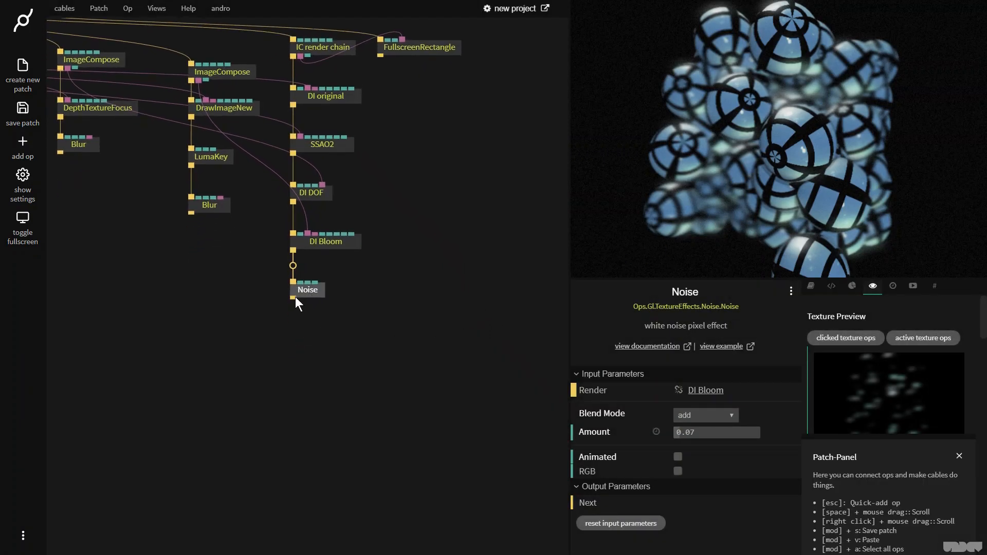
drag(295, 298, 298, 338)
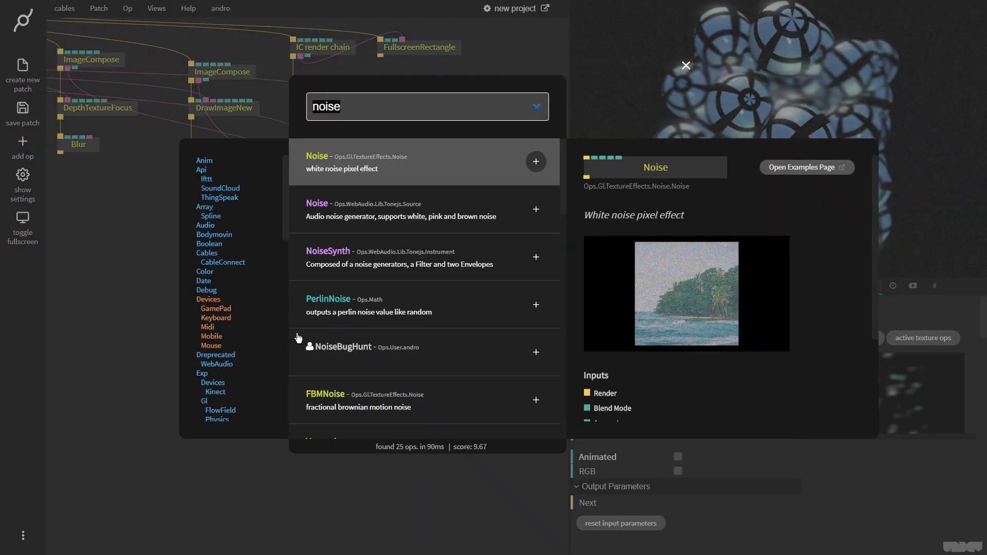
text(gamma)
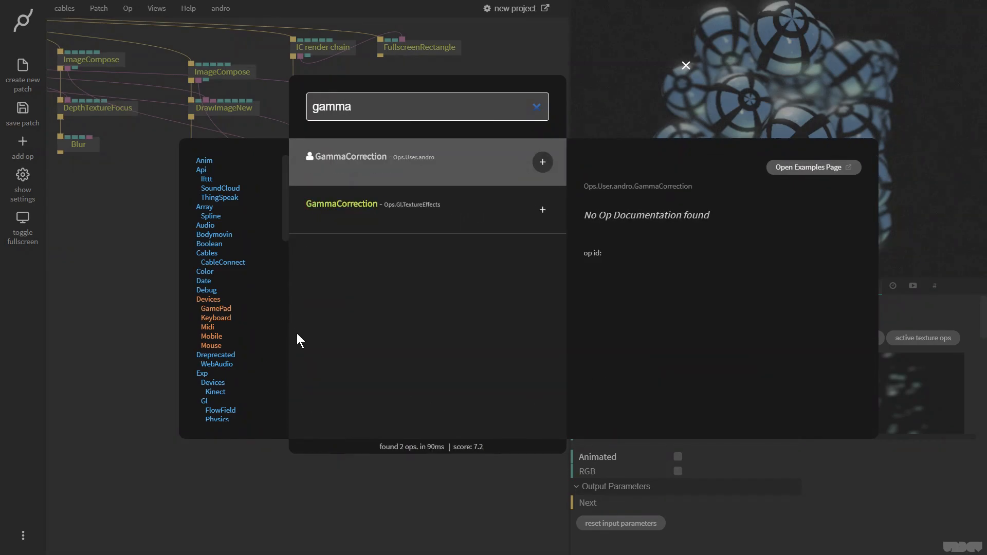
key(Down)
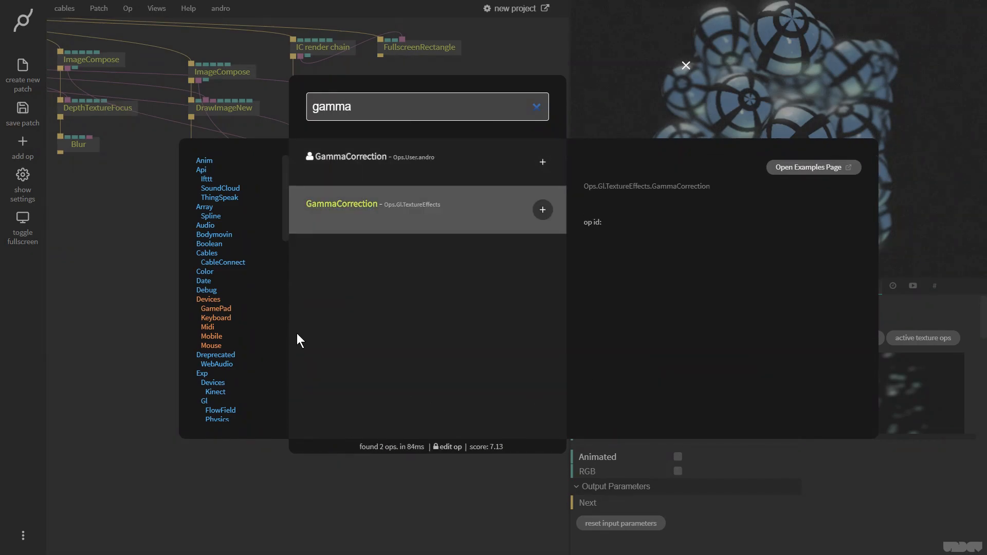
key(Return)
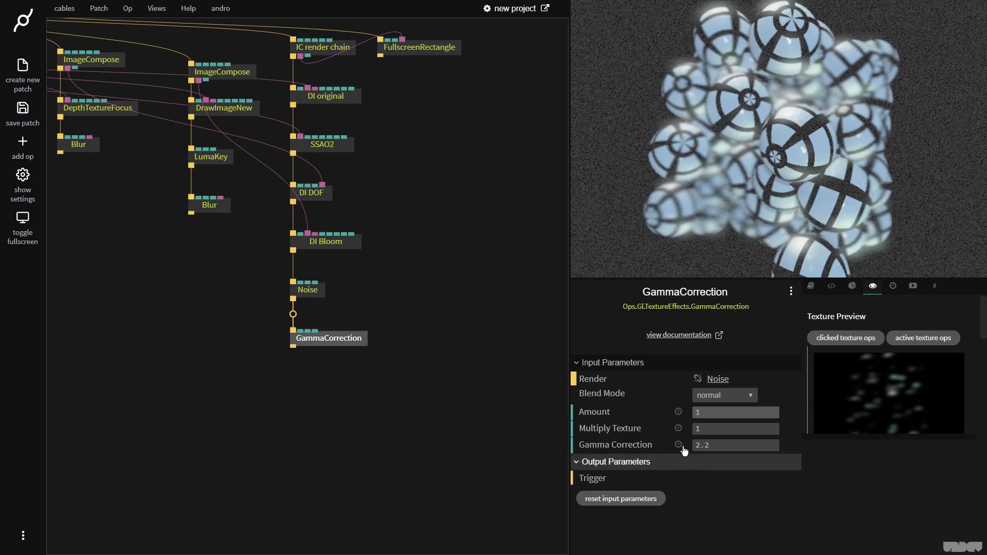
Step: Set GammaCorrection's Multiply Texture to 1.2 and Gamma Correction to 0.76
click(721, 430)
key(F11)
text(.2)
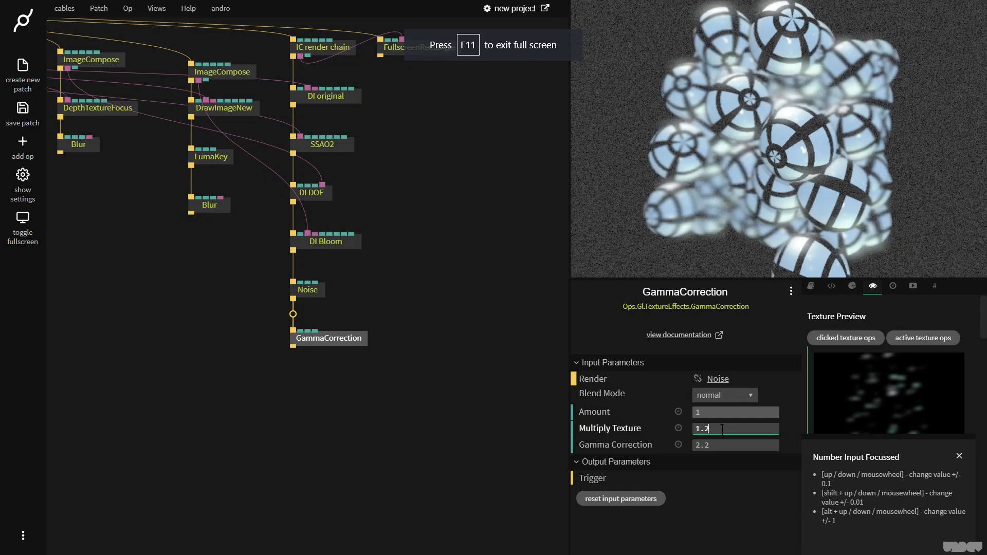
click(725, 445)
text(0.76)
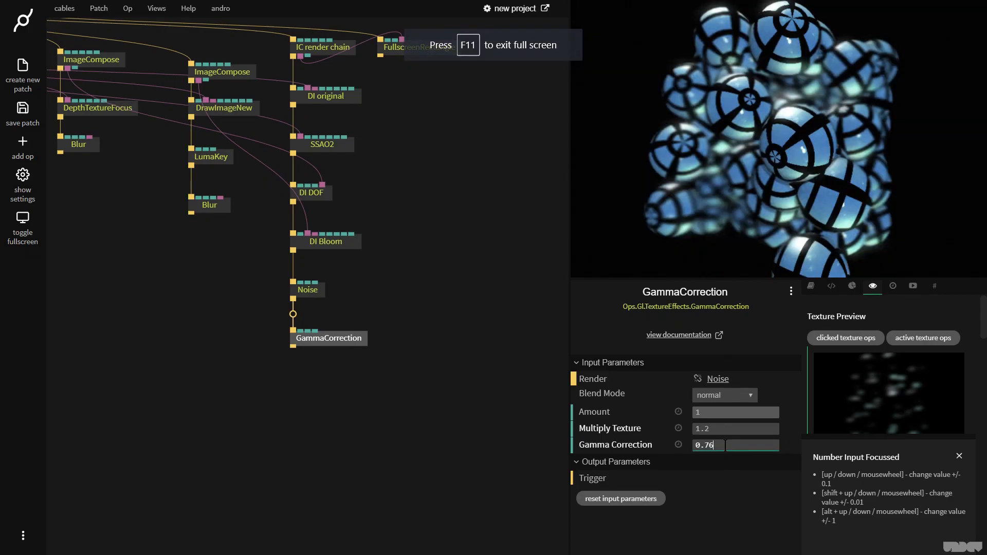
Step: Toggle SSAO2 and its child ops off and on to examine the finished effect chain from another angle
click(771, 137)
drag(774, 145, 771, 145)
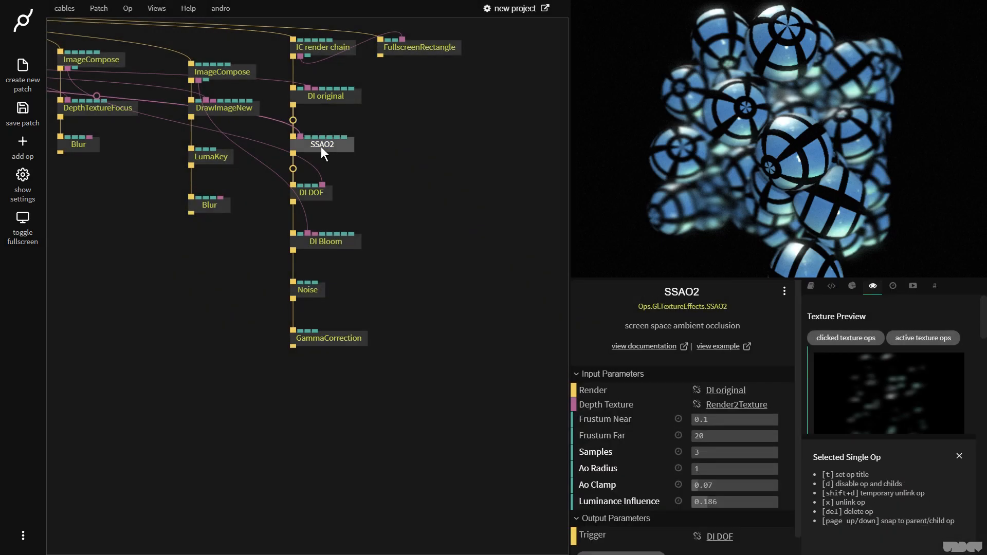
key(d)
key(d)
key(d)
key(d)
Step: Insert a ClearColor op between Render2Texture and MatCapMaterialNew
drag(172, 278, 389, 312)
drag(320, 323, 434, 412)
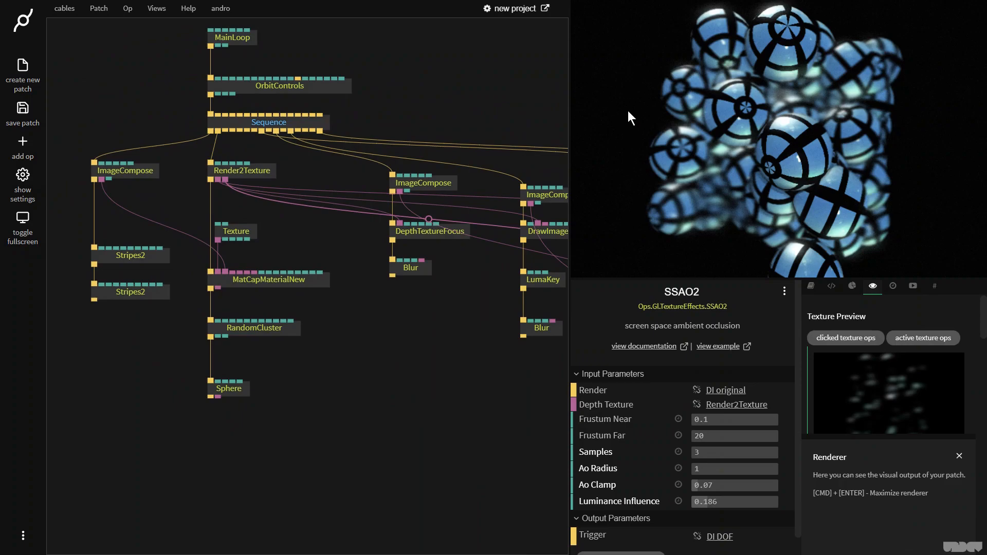
click(299, 279)
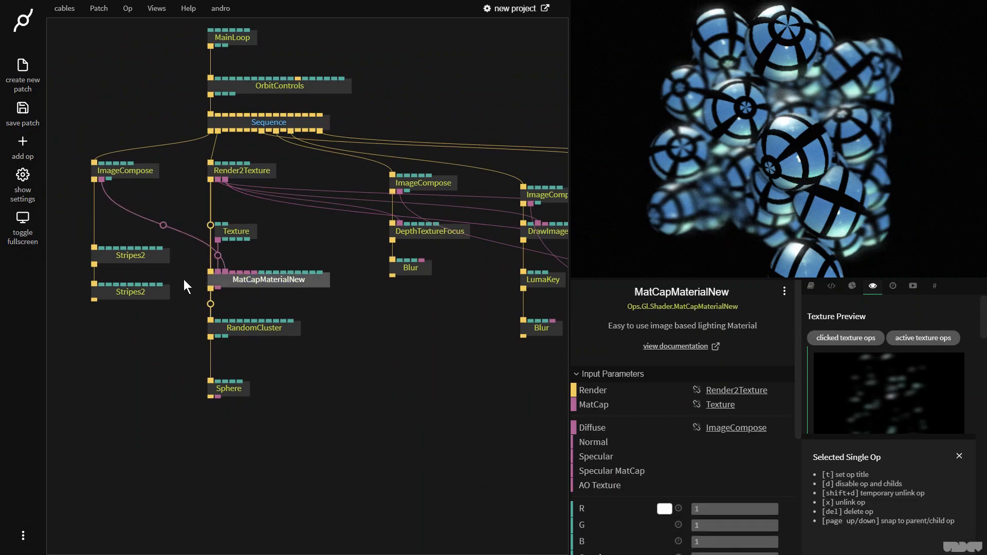
click(210, 226)
text(clear)
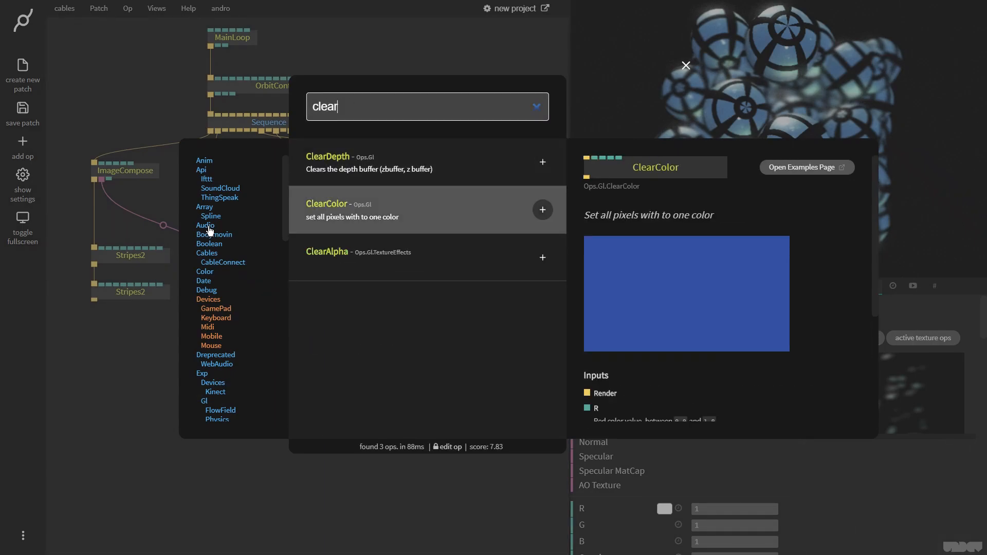
key(Return)
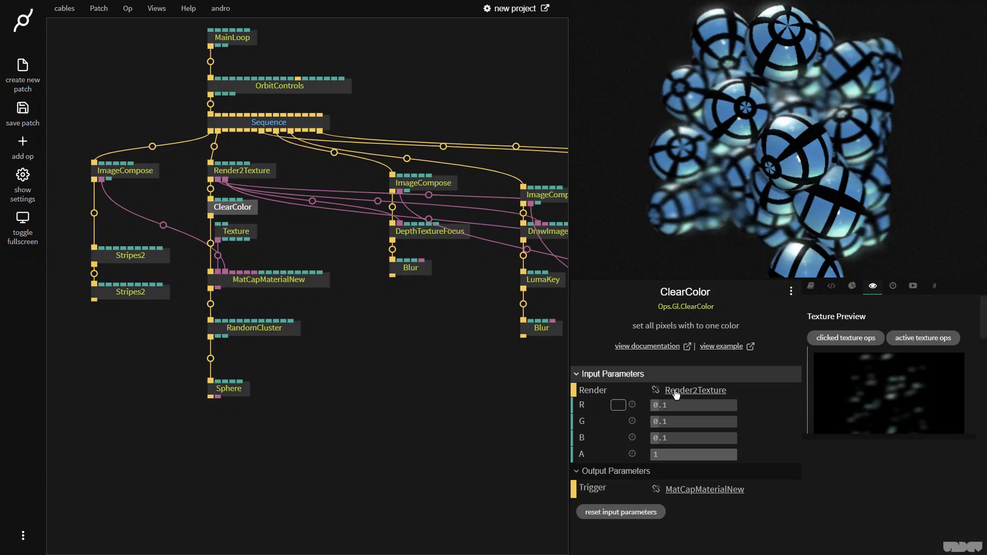
Step: Set ClearColor's color to a muted blue of about RGB 110, 153, 165
click(618, 405)
drag(679, 405, 678, 405)
drag(604, 424, 615, 403)
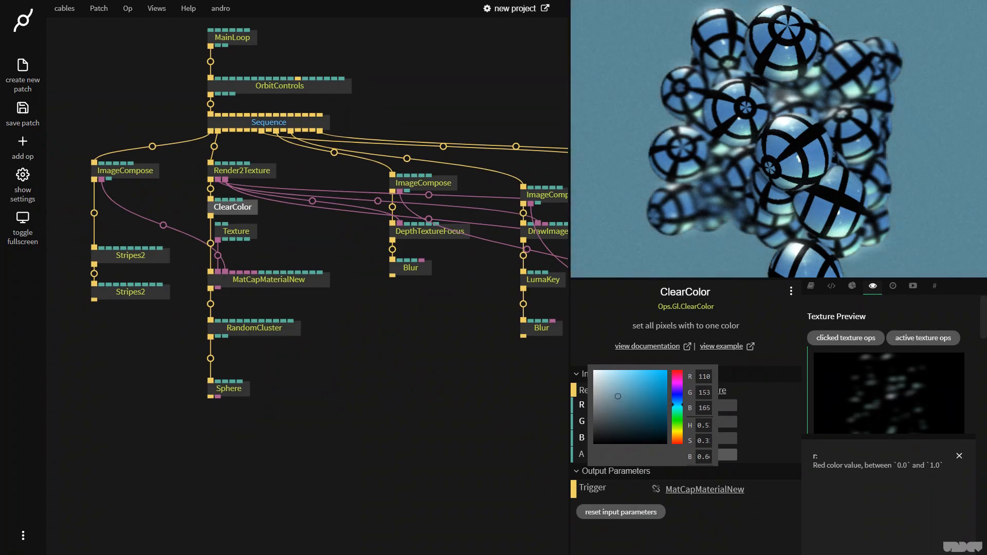
Step: Change the Blend Mode of the Noise op in the IC render chain to substract
drag(414, 367, 277, 384)
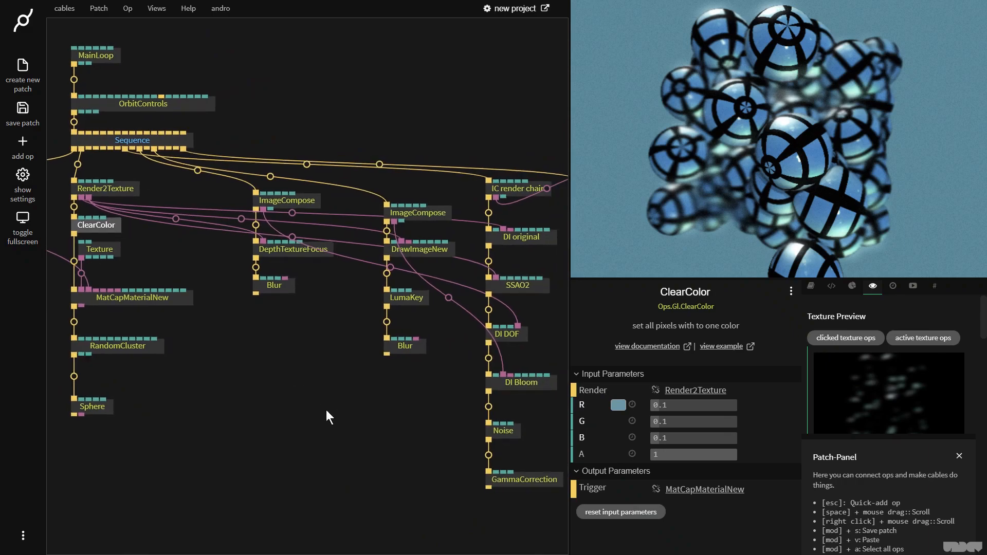
drag(526, 440, 405, 415)
click(380, 405)
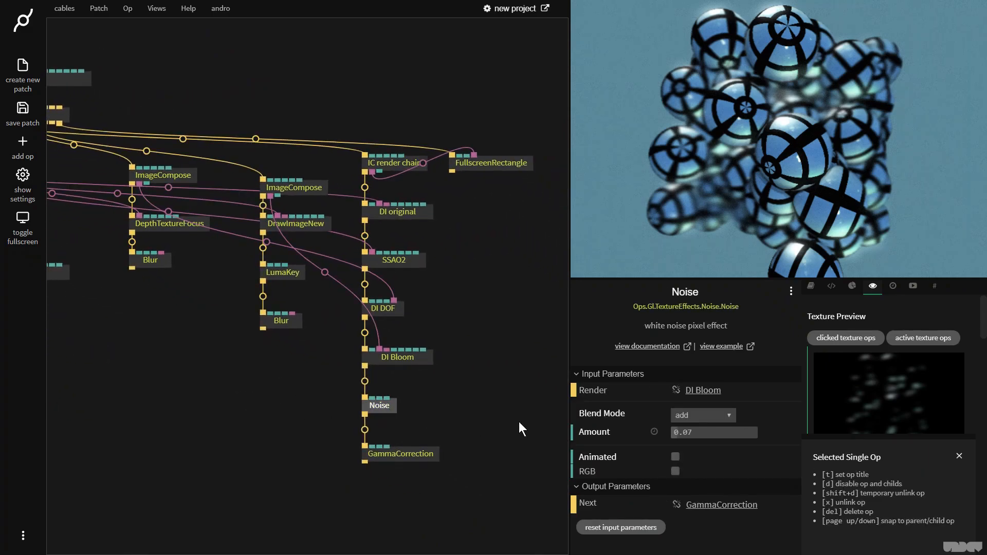
click(694, 414)
click(690, 315)
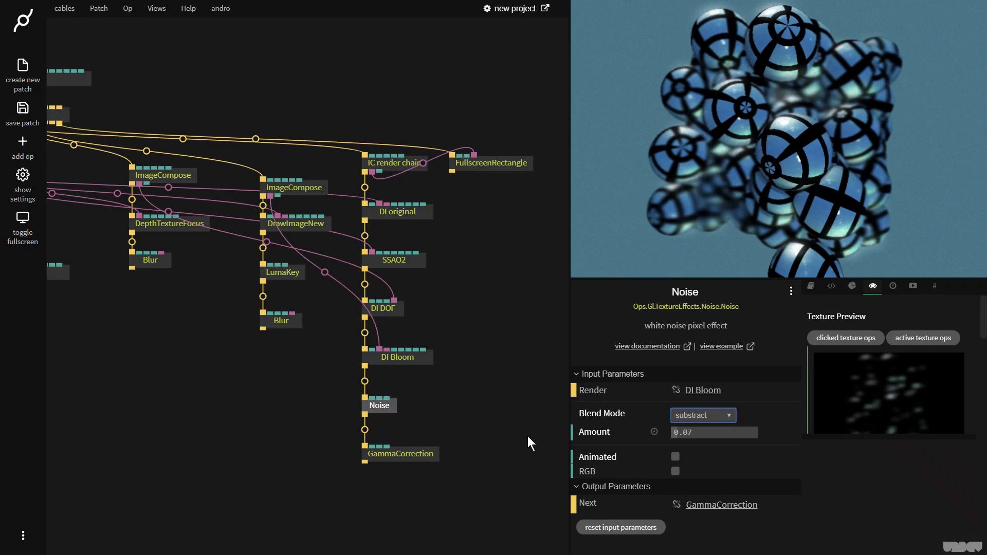
Step: Unlink Noise from between DI Bloom and GammaCorrection, reconnect it below GammaCorrection, and move both ops up under DI Bloom
drag(387, 405, 208, 479)
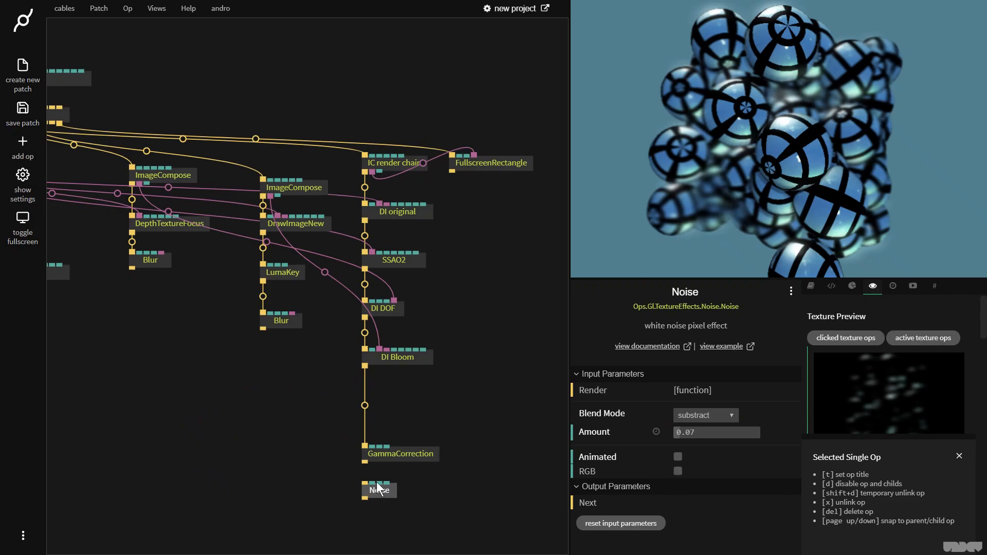
drag(365, 461, 363, 485)
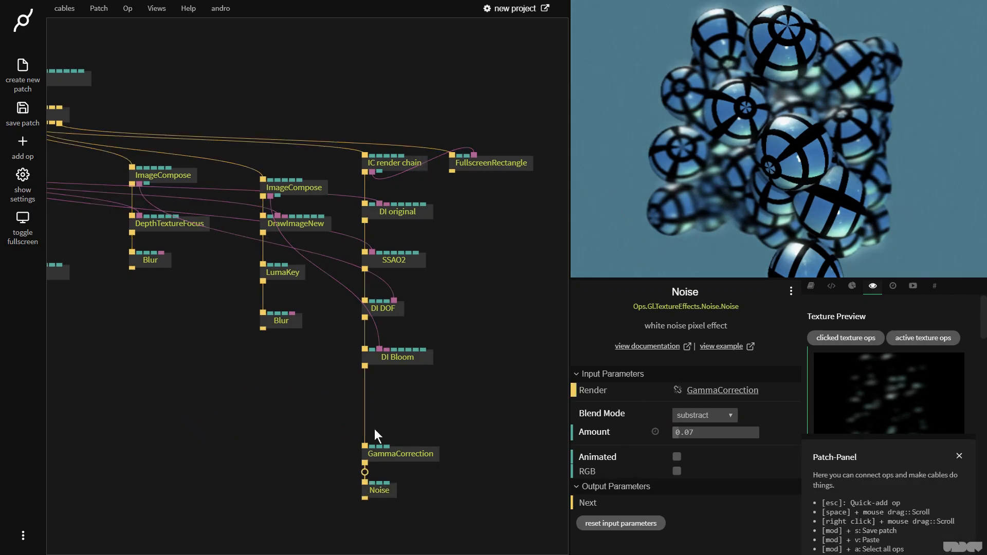
drag(400, 457, 397, 417)
drag(387, 492, 386, 452)
drag(316, 411, 366, 448)
drag(144, 403, 417, 426)
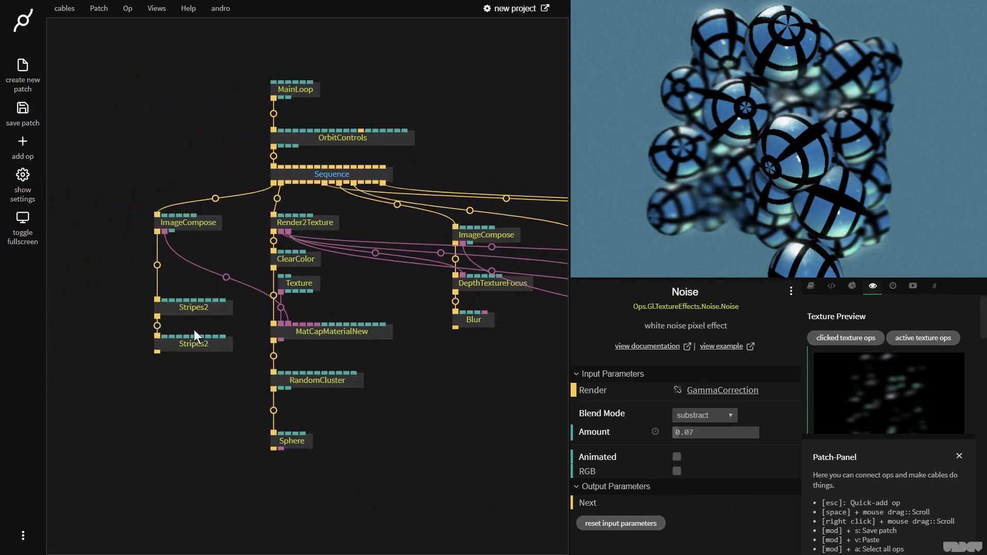
Step: Add a Timer2 op to the patch and place it just above the upper Stripes2 op
key(Escape)
text(timer2)
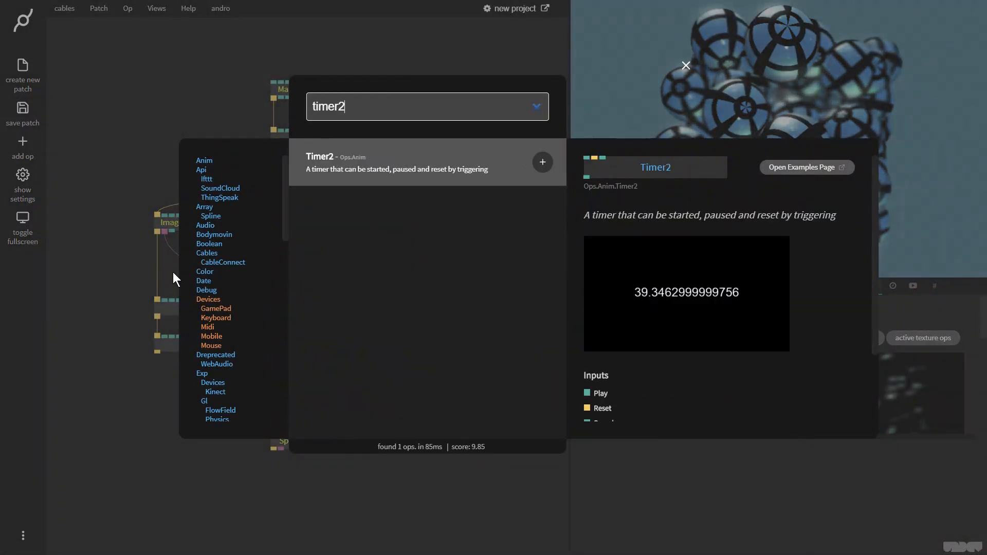
key(Return)
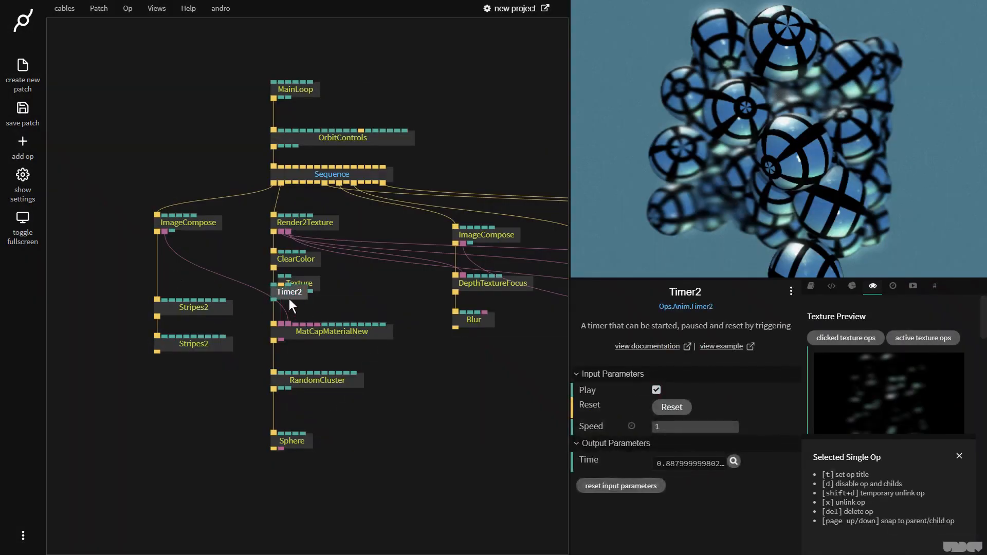
drag(258, 284, 202, 272)
Step: Set Timer2's speed to 0.1 and connect its Time output to the upper Stripes2 op
click(707, 428)
key(F11)
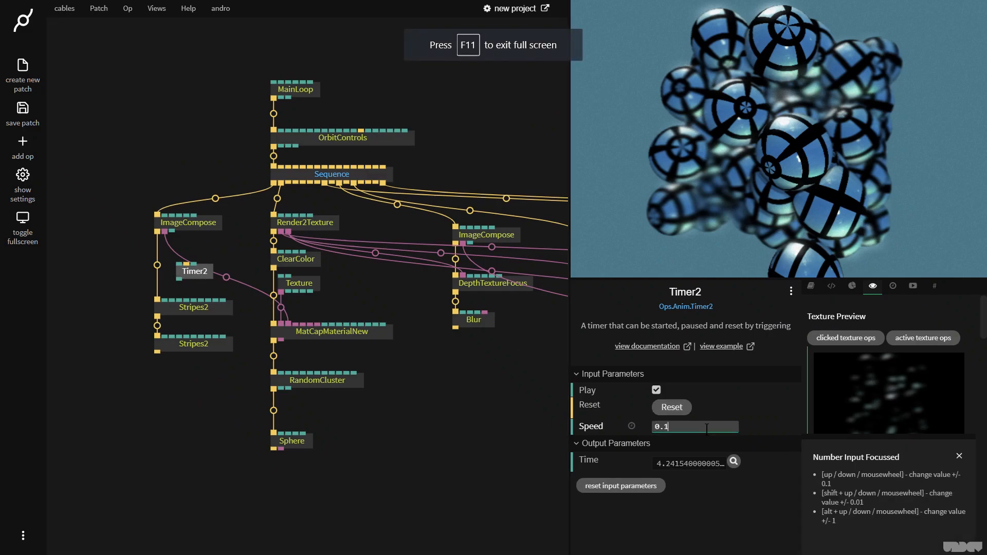
drag(180, 279, 215, 295)
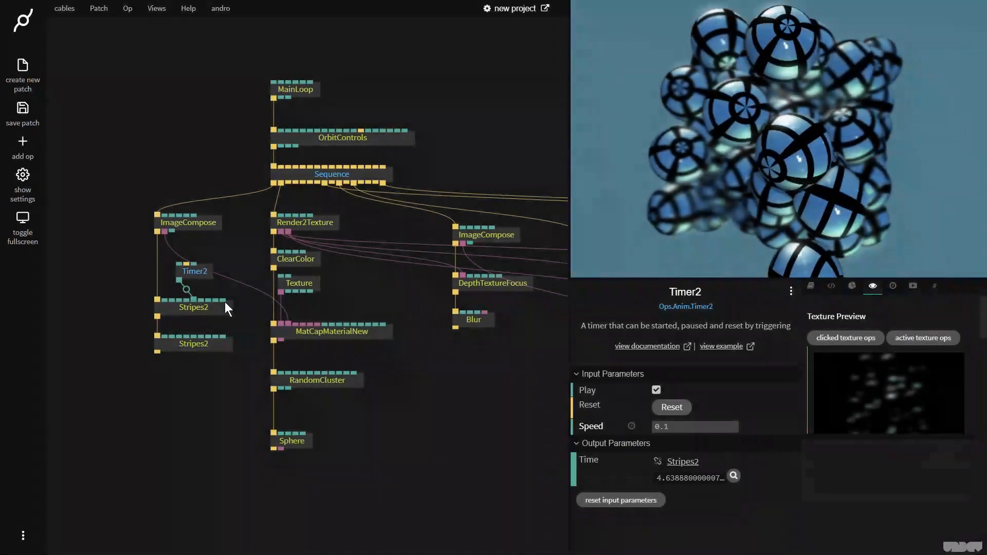
Step: Reduce Timer2's speed to 0.05 and connect its Time output to the lower Stripes2 op as well
click(680, 427)
key(BackSpace)
key(BackSpace)
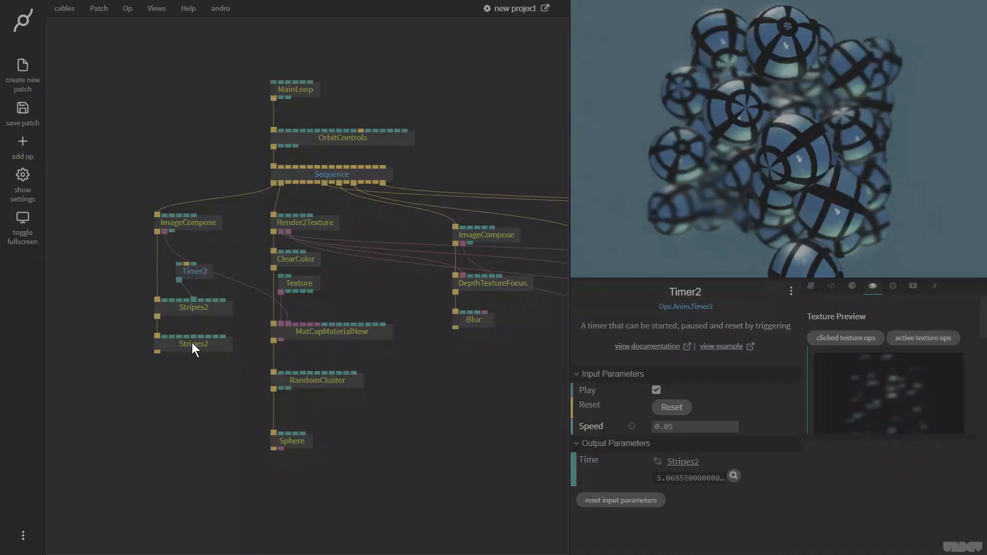
click(226, 328)
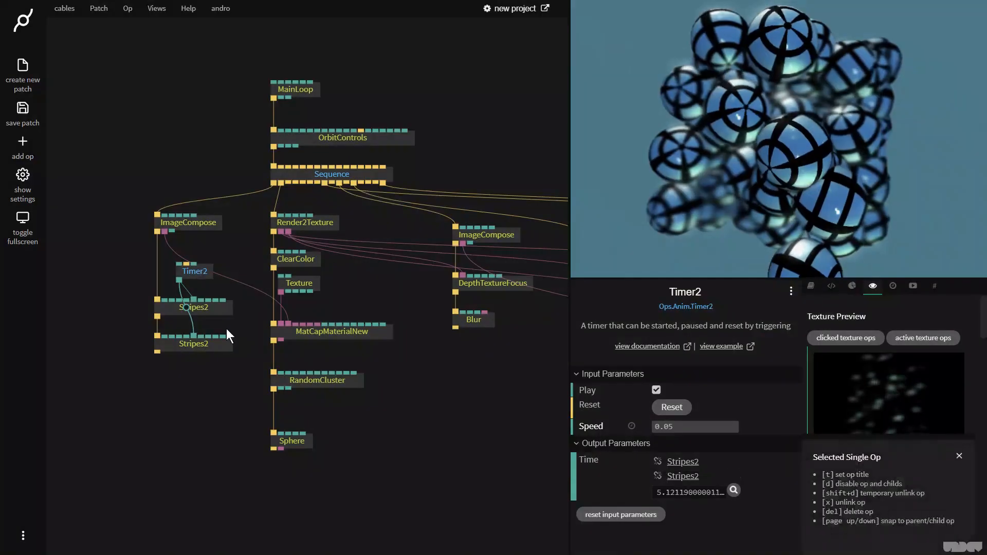
Step: Slow Timer2 down to a speed of 0.01 and check the stripe animation from another angle in the render
click(196, 274)
drag(708, 428, 704, 428)
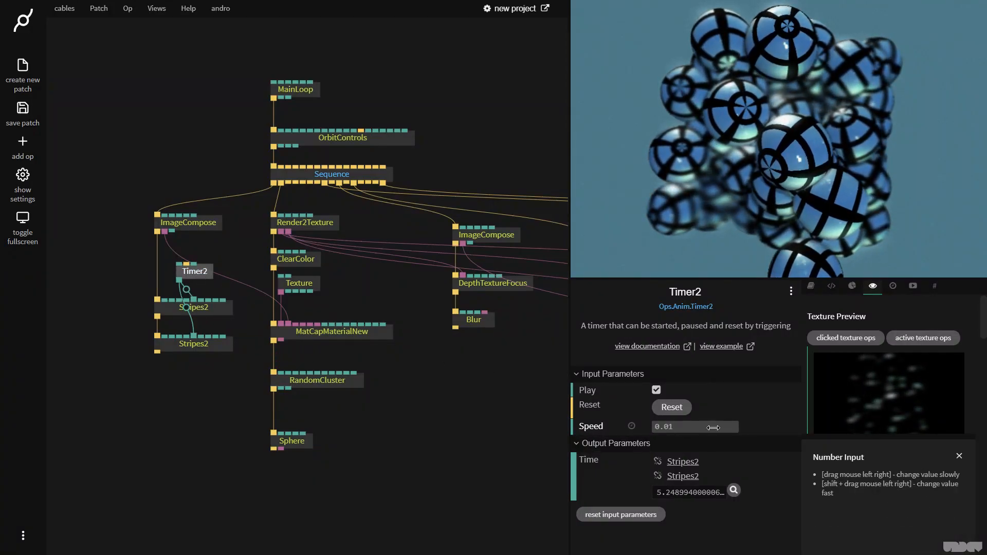
drag(751, 175, 818, 221)
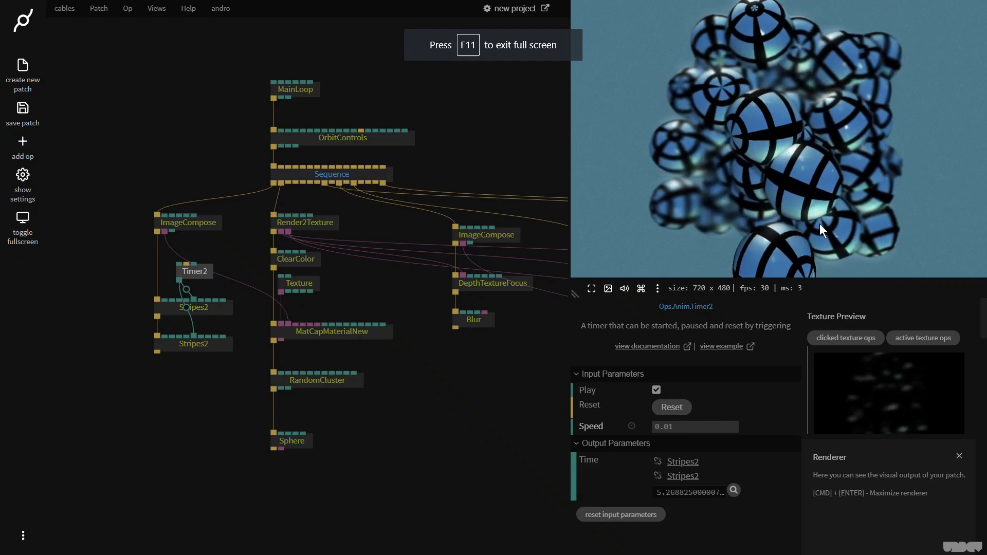
Step: Toggle SSAO2 and its child ops in the IC render chain off and on to compare the render with and without effects
drag(533, 395, 302, 384)
scroll(371, 380, down, 1)
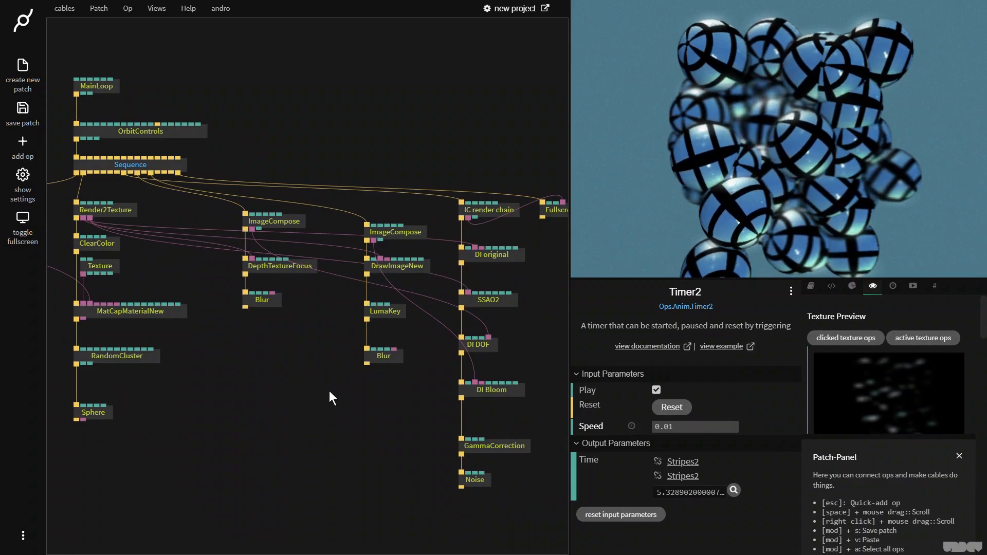
click(496, 301)
key(d)
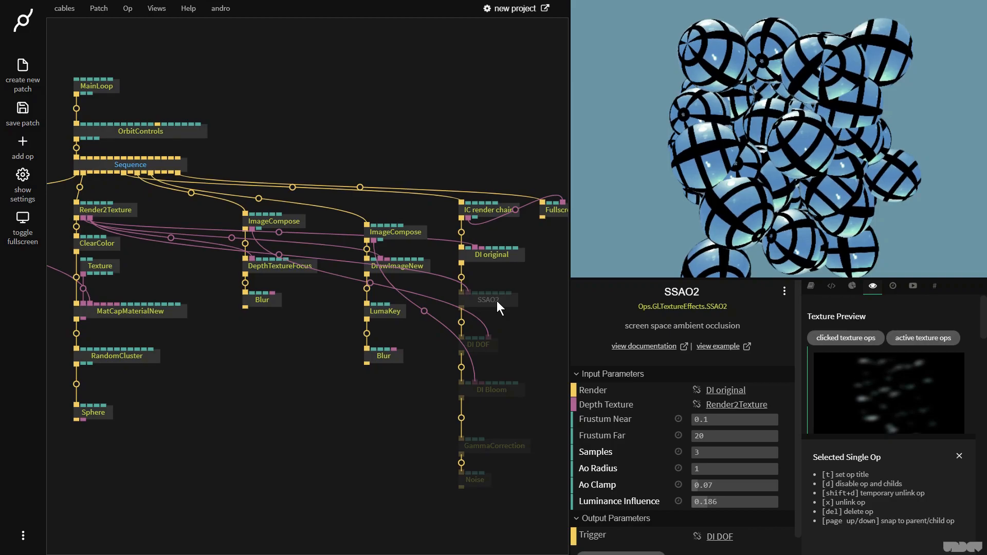
key(d)
key(d)
key(d)
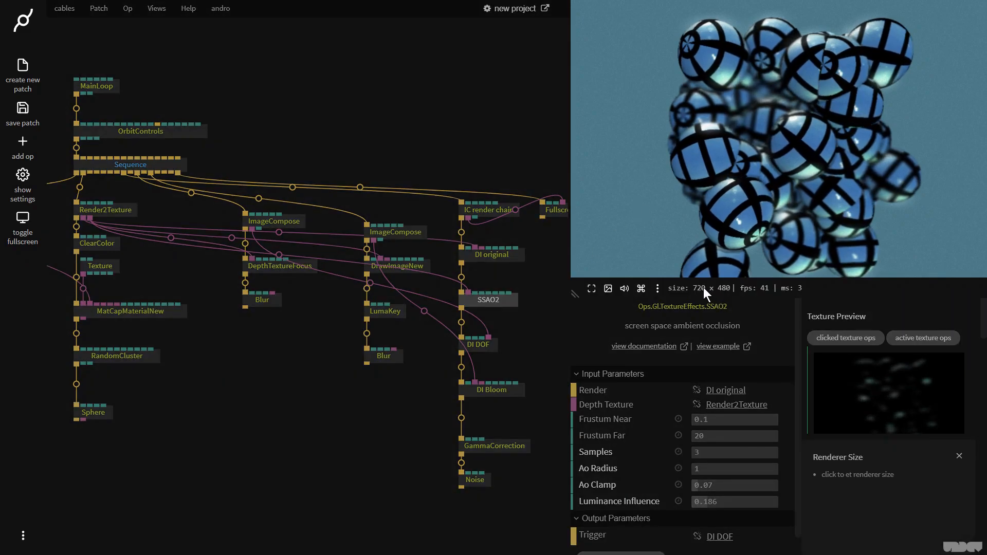
Step: Set the renderer size to 1280 x 720
click(702, 288)
text(1280 x 720)
key(Return)
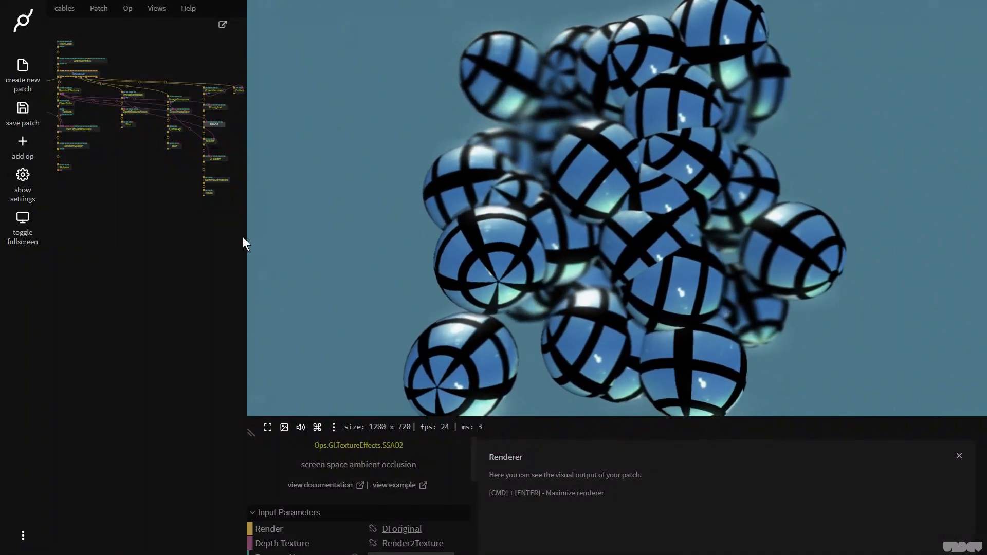
scroll(167, 242, up, 3)
drag(174, 251, 160, 374)
scroll(142, 308, up, 1)
scroll(140, 239, up, 1)
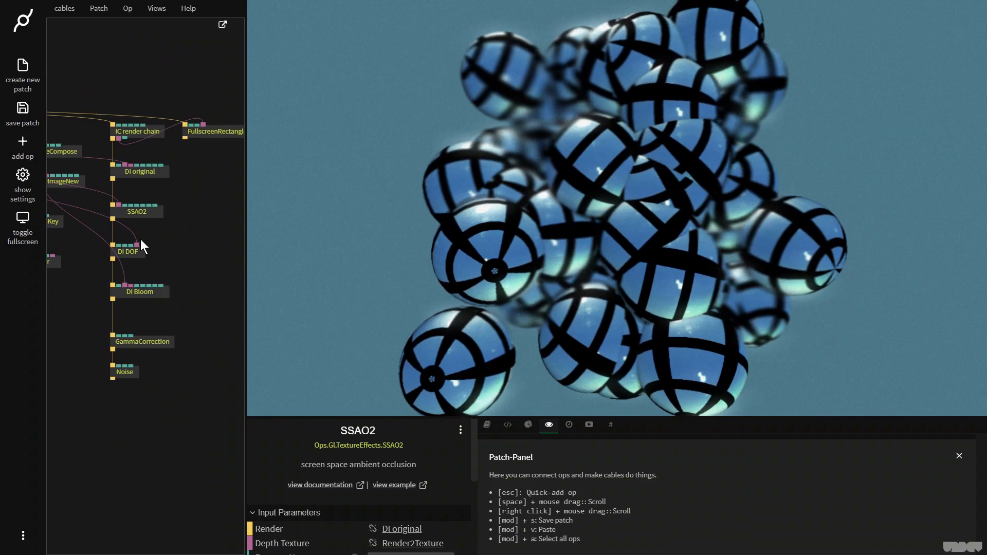